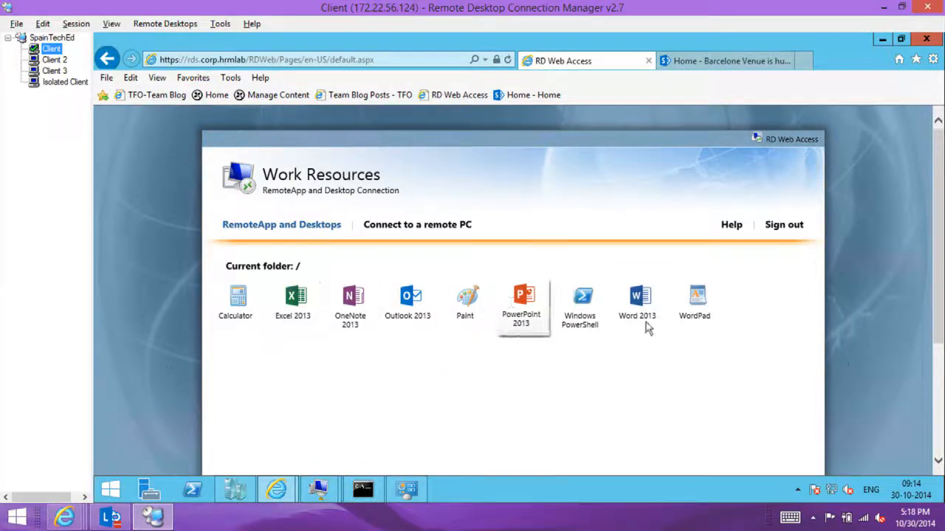
Step: Launch the Word 2013 RemoteApp with the connection to the remote computer allowed, then close Word
left_click(639, 304)
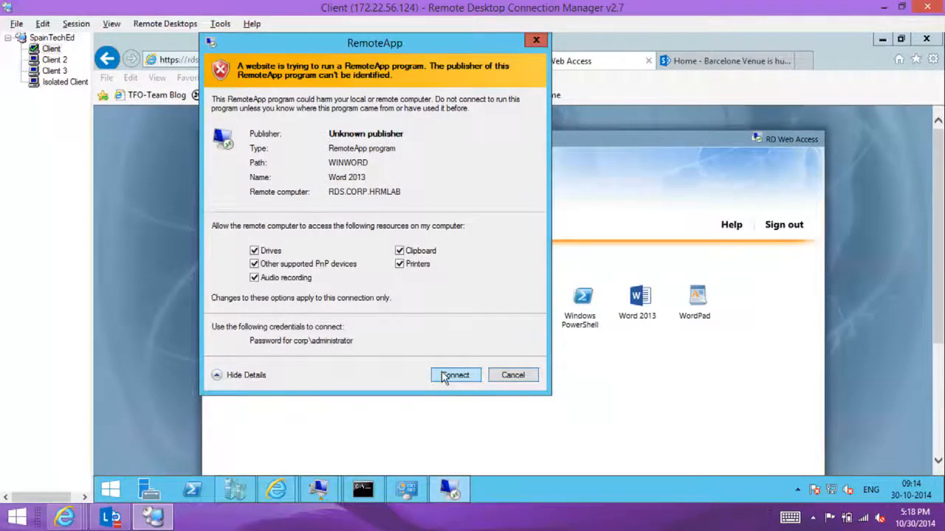
left_click(454, 376)
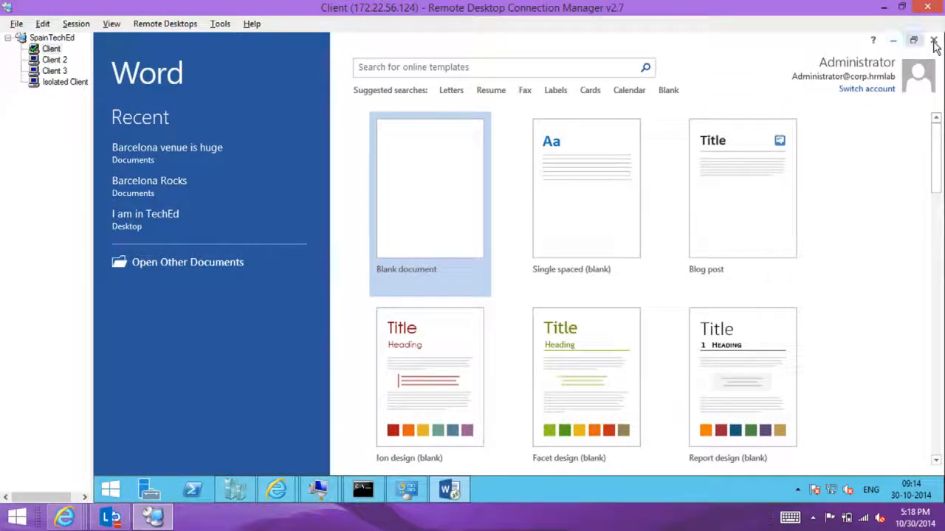
left_click(934, 42)
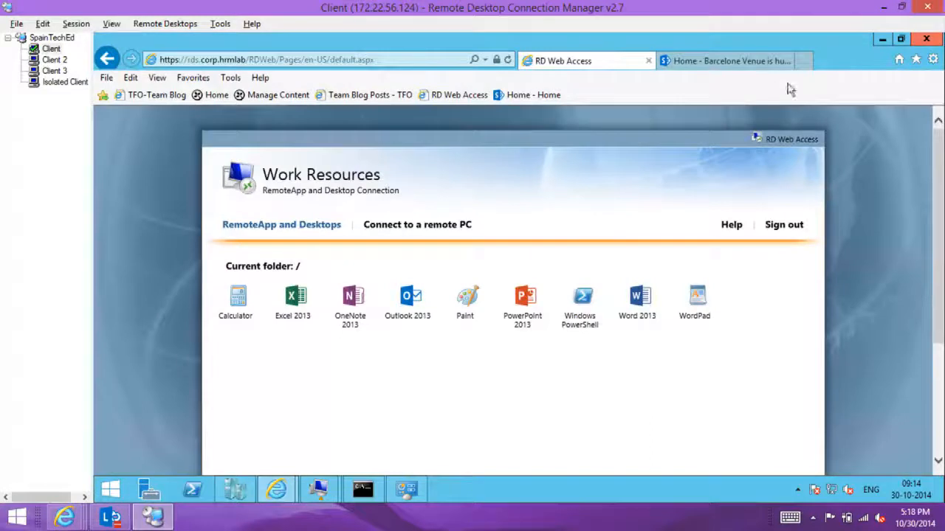
Step: Append "That's so true" to the text of the SharePoint wiki page "Barcelone Venue is huge" and save the page
left_click(727, 61)
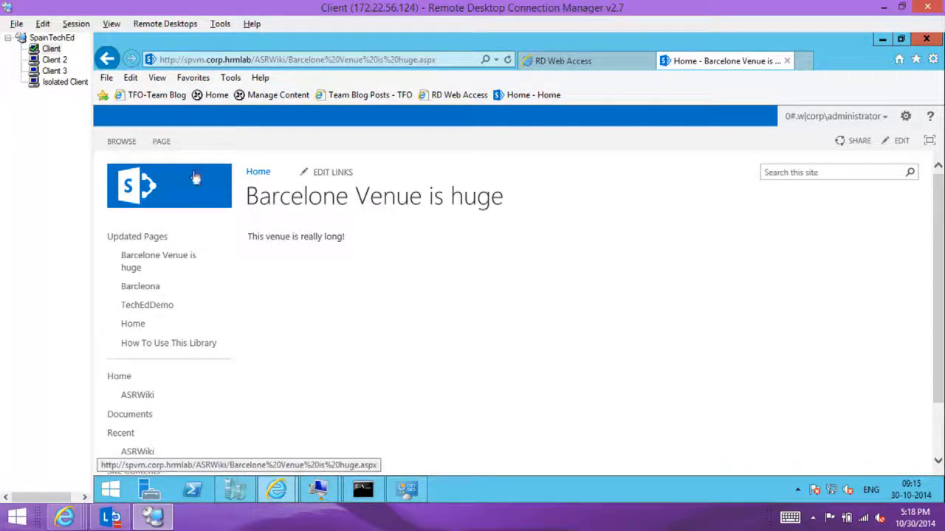
left_click(160, 142)
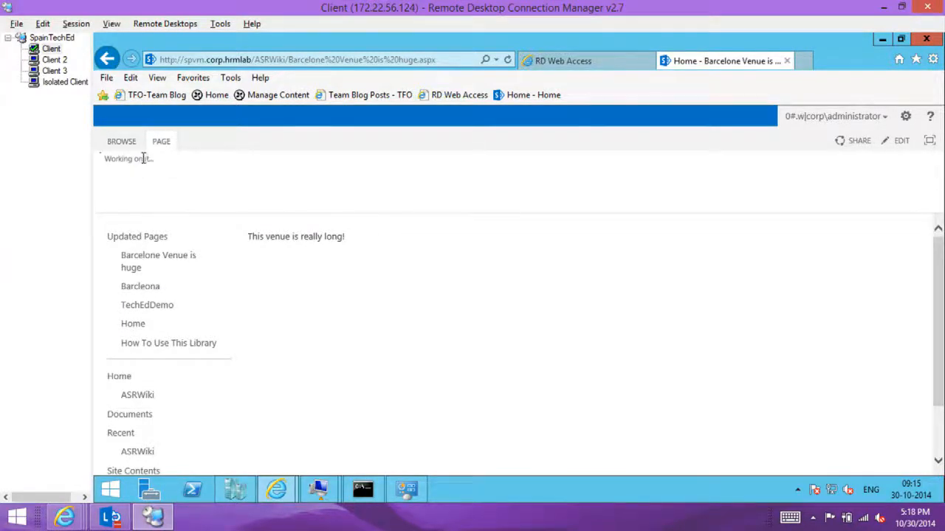
left_click(110, 185)
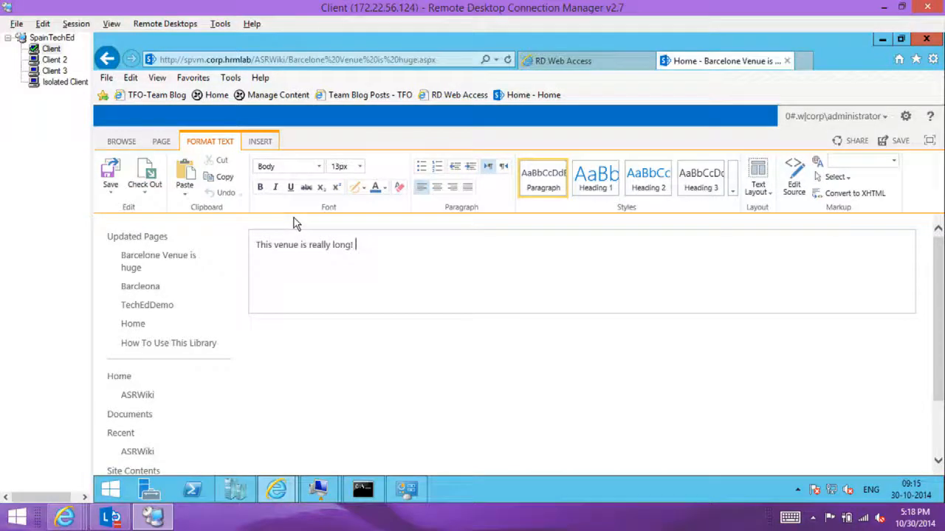
type("That's so true")
left_click(110, 177)
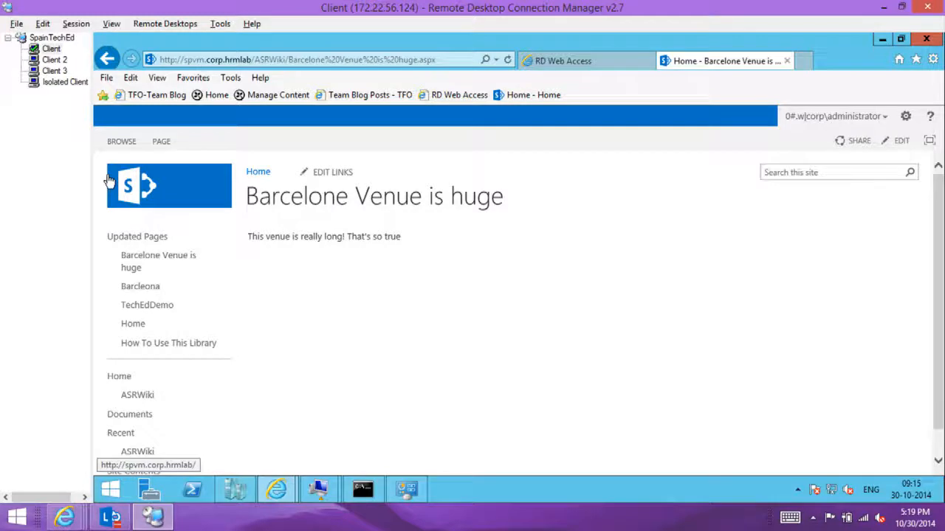
Step: Switch to the Azure portal, start a planned failover of the SharepointRP recovery plan from Fabrikam VMM to Microsoft Azure, and dismiss completed notifications
left_click(571, 59)
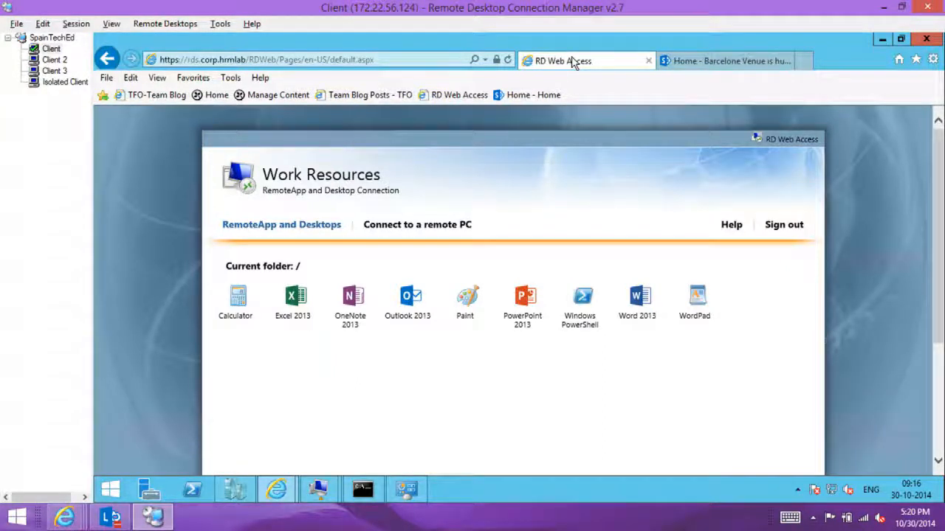
key("alt+Tab")
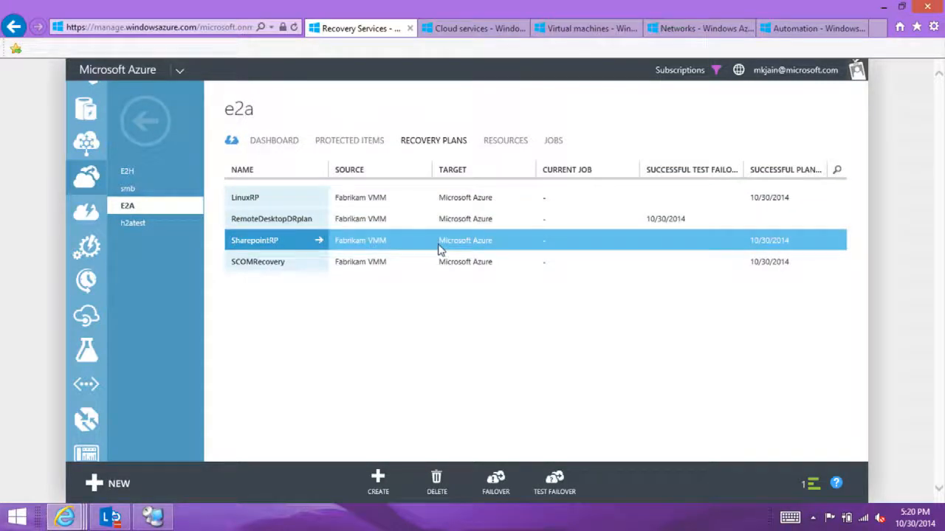
left_click(497, 493)
left_click(483, 441)
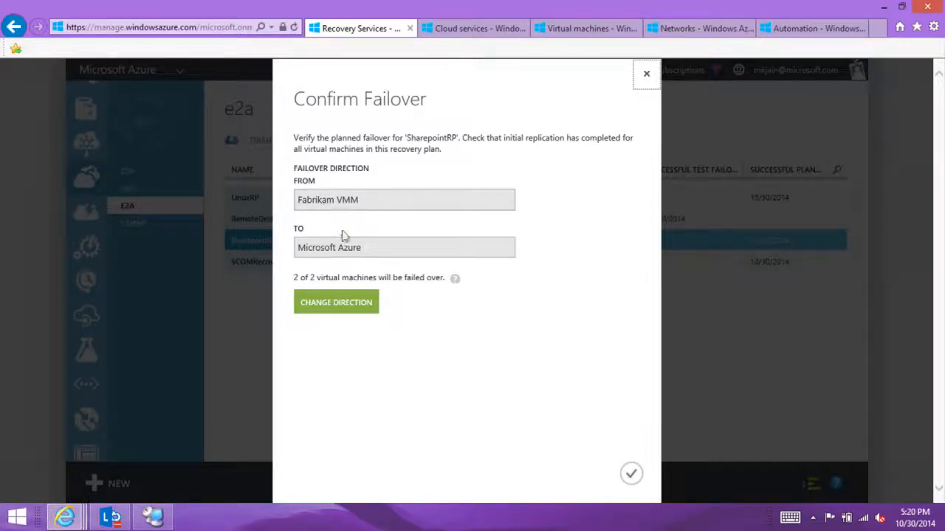
left_click(632, 474)
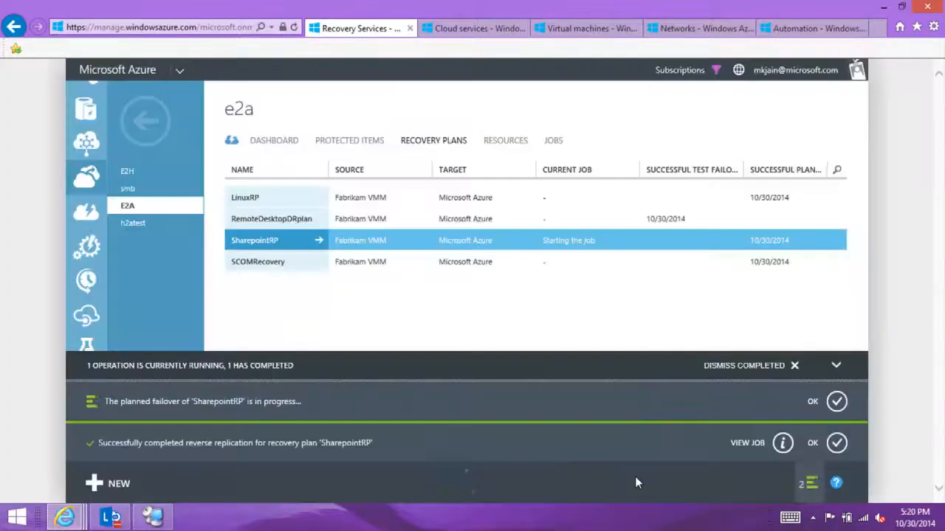
left_click(794, 365)
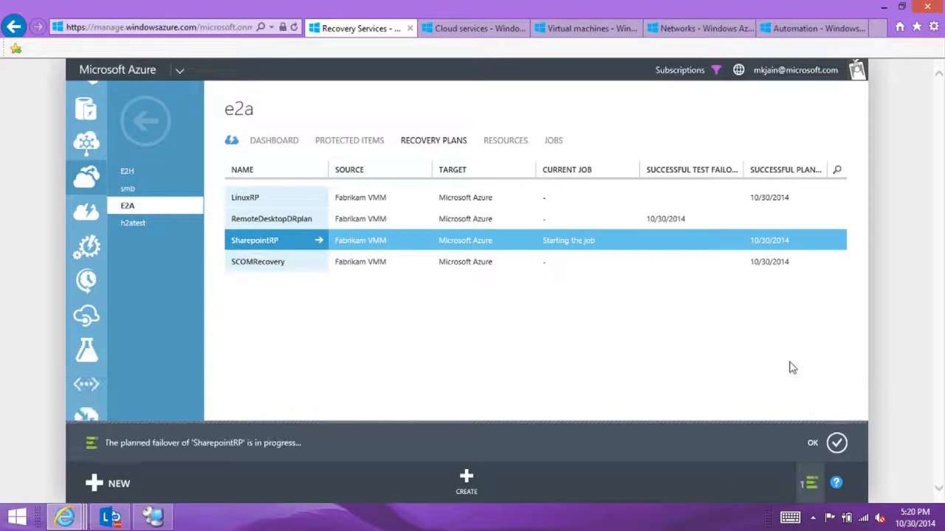
Step: Start a test failover of the RemoteDesktopDRplan recovery plan on the AzureTestNetwork virtual network
left_click(416, 227)
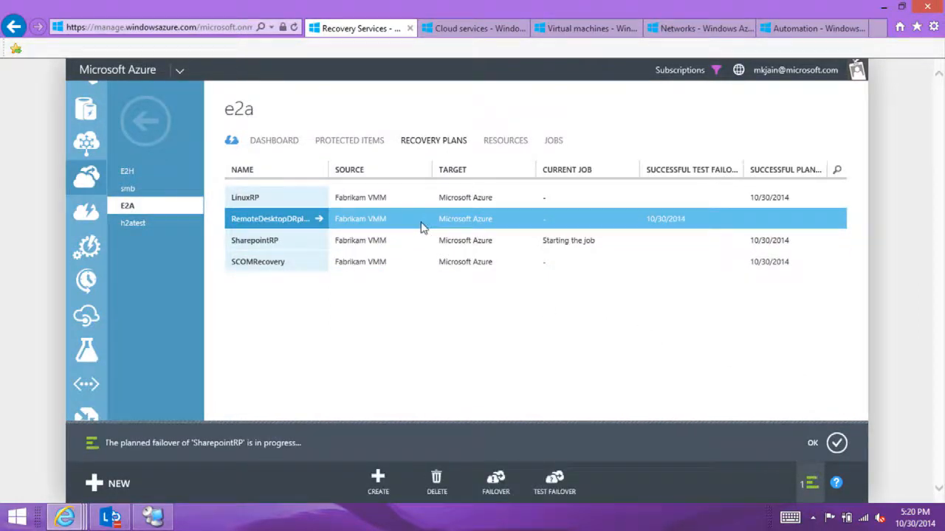
left_click(555, 479)
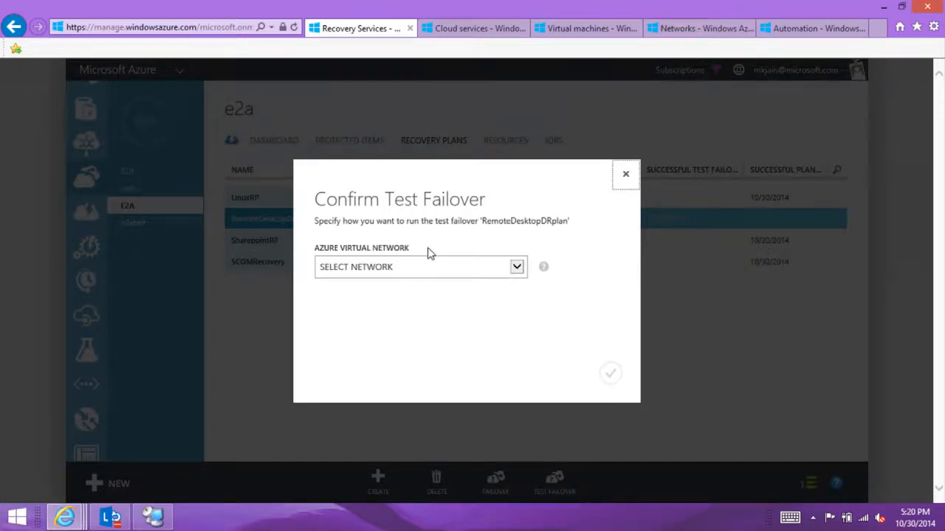
left_click(420, 267)
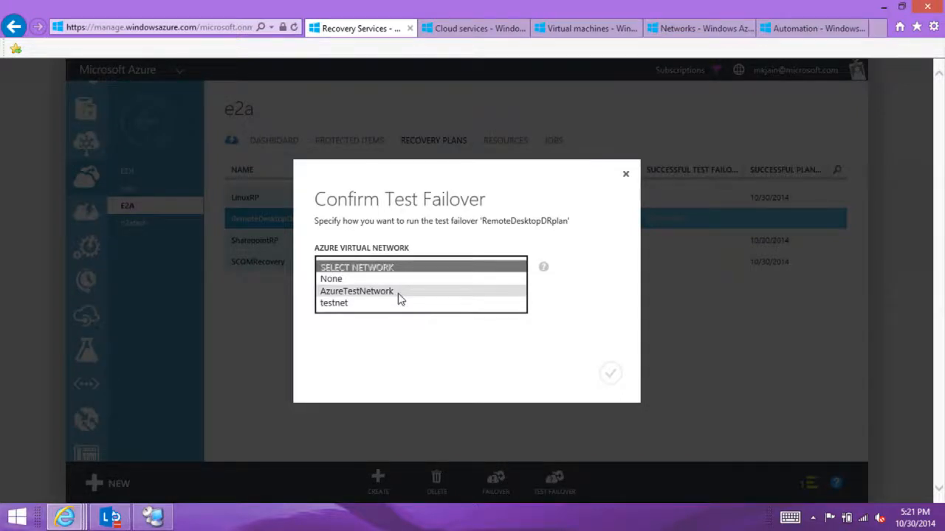
left_click(399, 292)
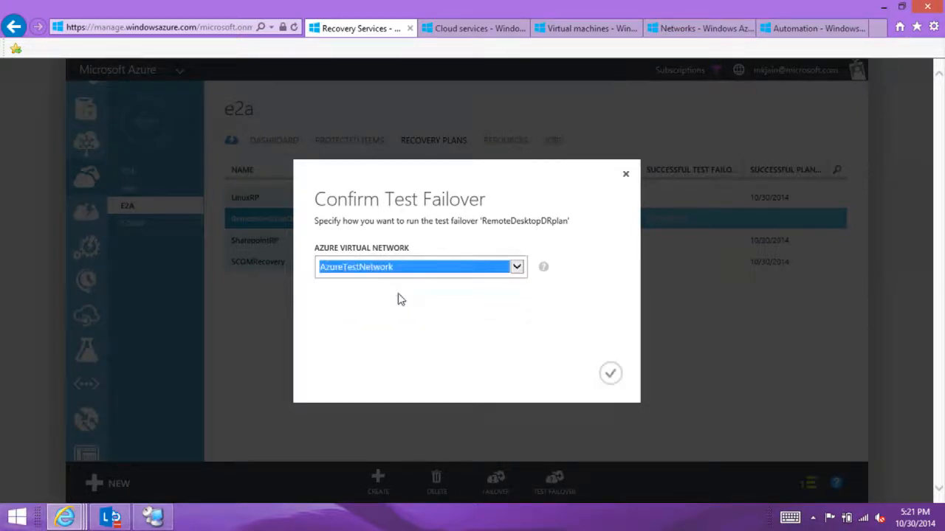
left_click(611, 374)
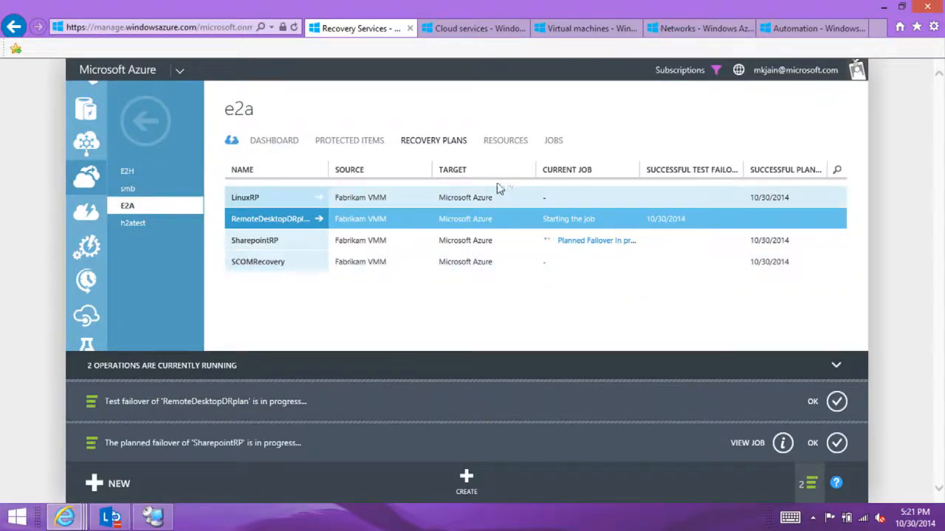
Step: Start an unplanned failover of the LinuxRP recovery plan from Fabrikam VMM to Microsoft Azure and collapse the notifications
left_click(426, 200)
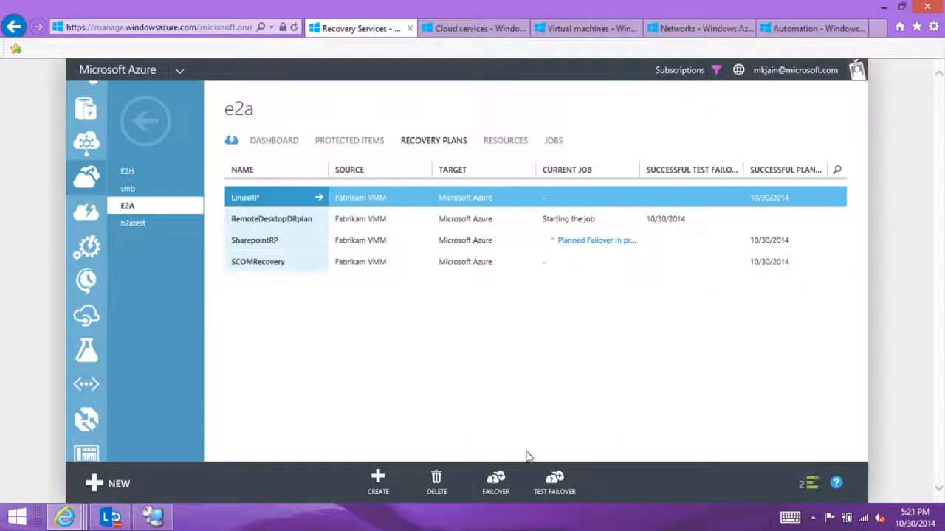
left_click(493, 488)
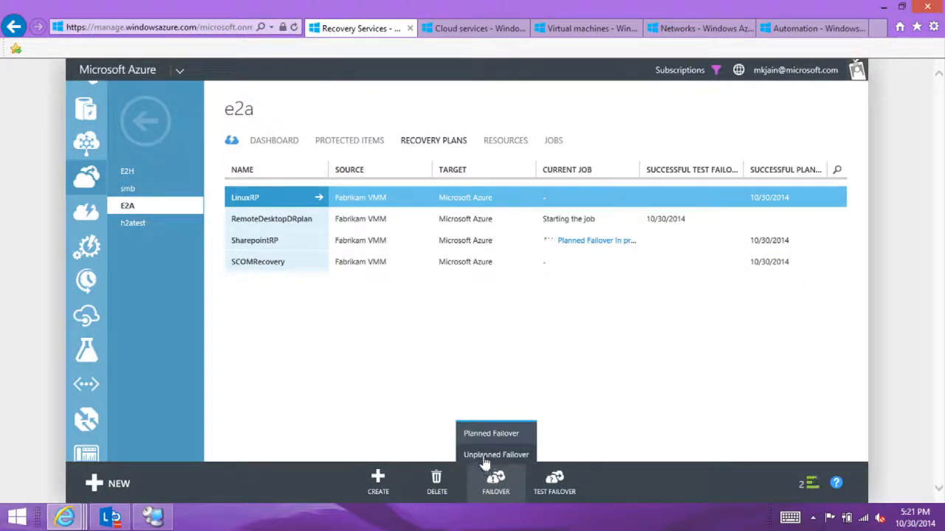
left_click(484, 456)
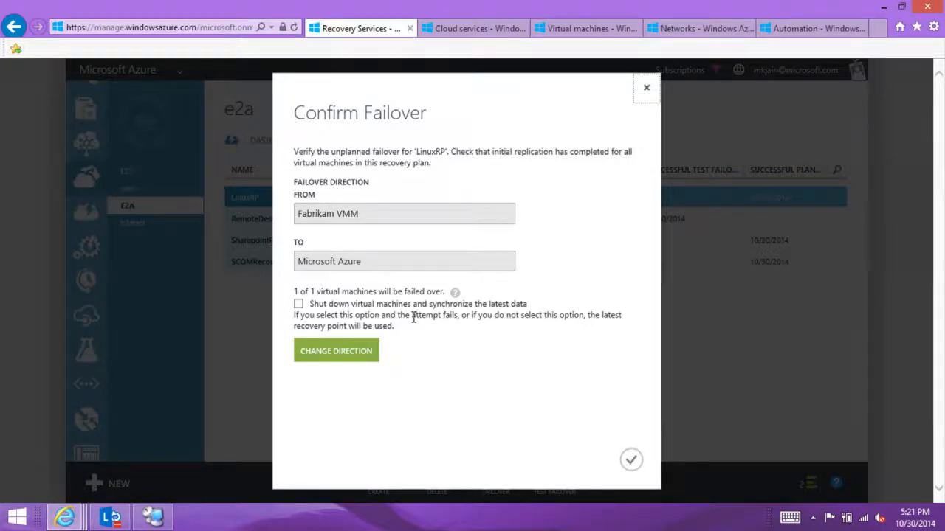
left_click(629, 461)
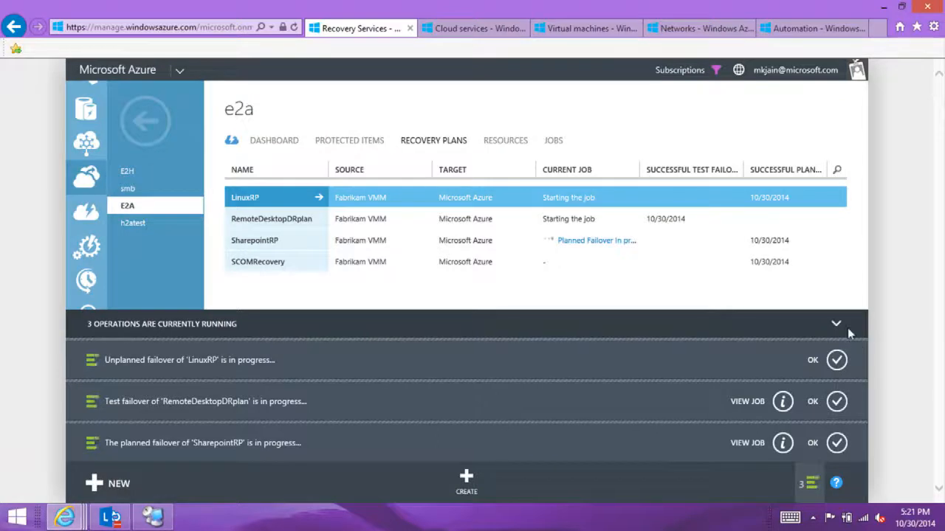
left_click(835, 325)
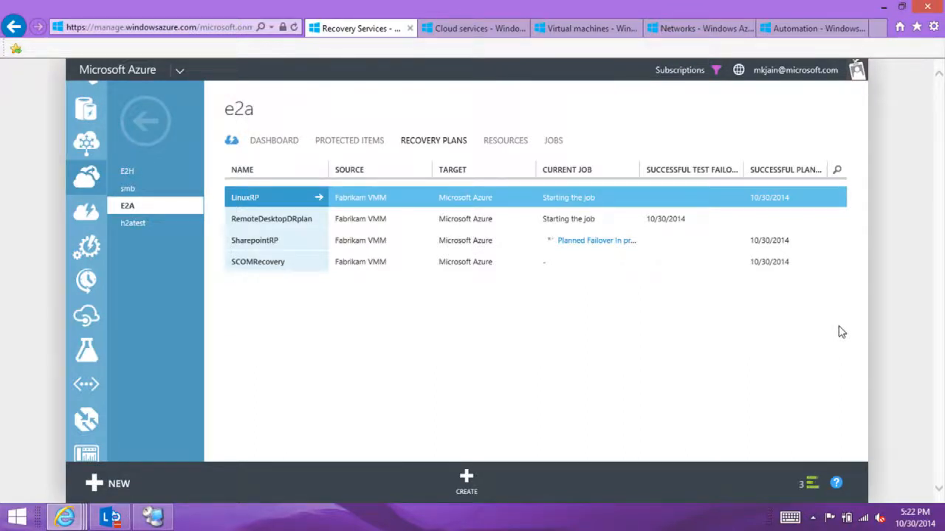
Step: Review the e2a vault's quick start steps for setting up recovery between an on-premises Hyper-V site and Microsoft Azure
left_click(232, 142)
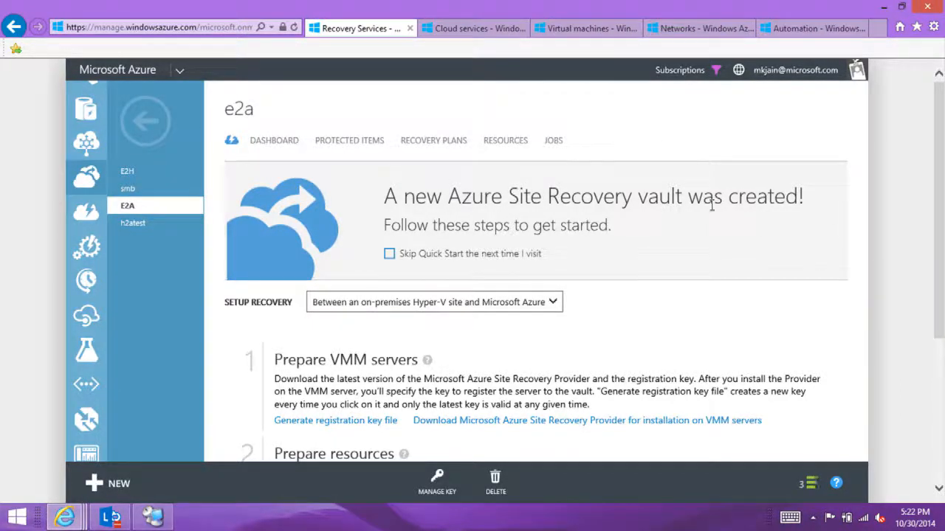
left_click_drag(943, 219, 942, 288)
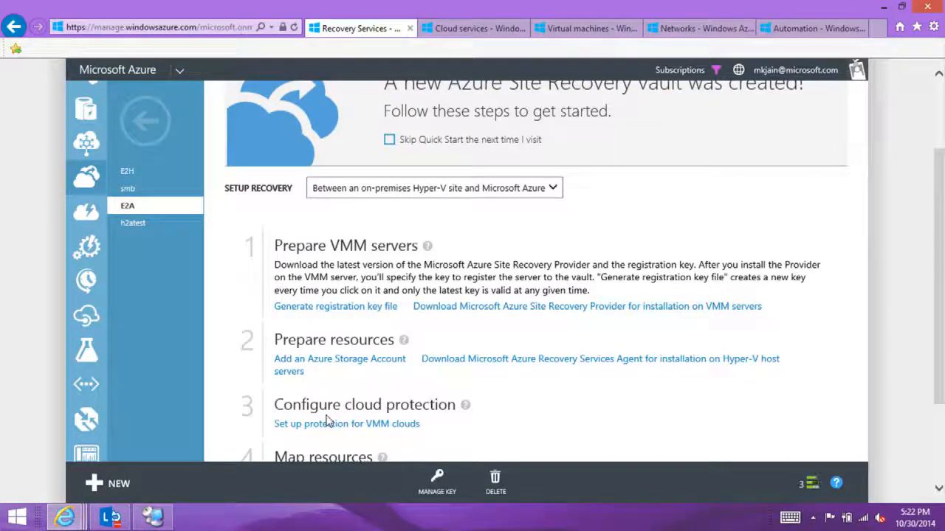
scroll(938, 104, "up", 2)
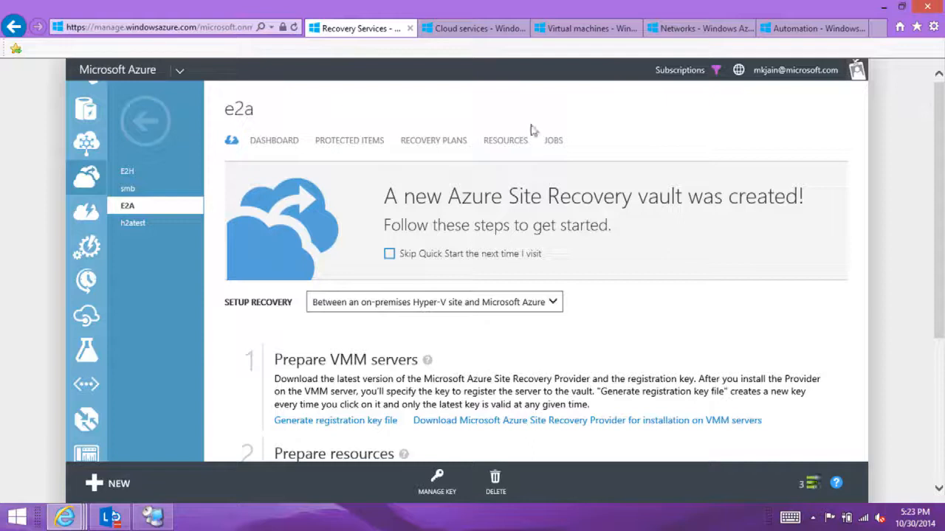
Step: Open the protection configuration of Fabrikam Cloud from the protected items and set its replication target to Microsoft Azure
left_click(342, 146)
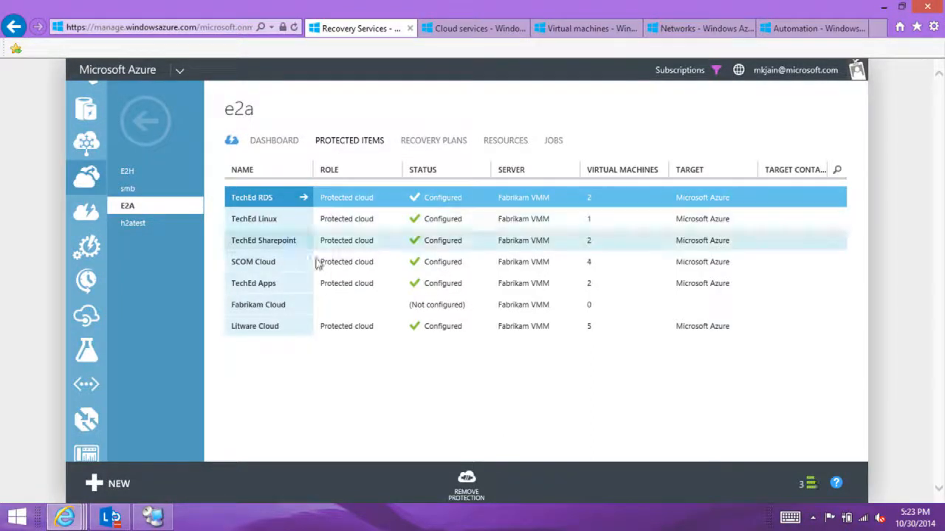
left_click(291, 308)
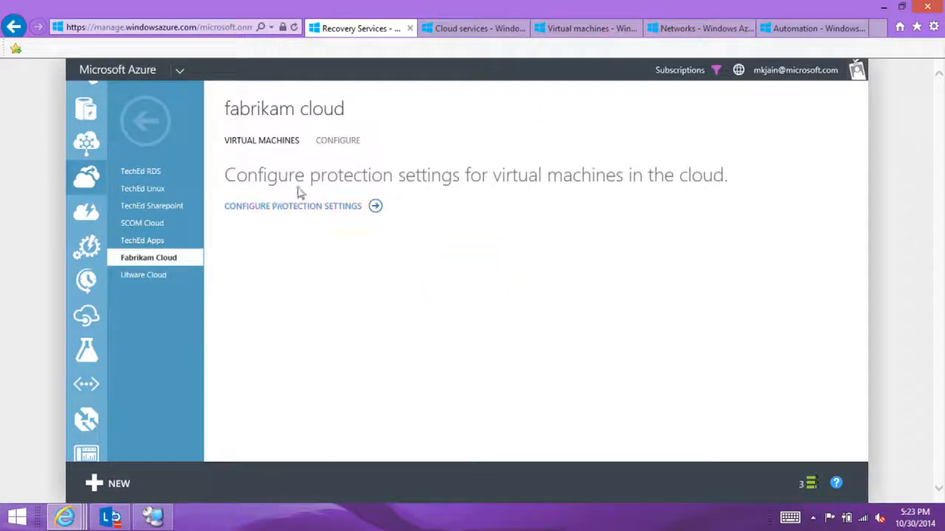
left_click(348, 143)
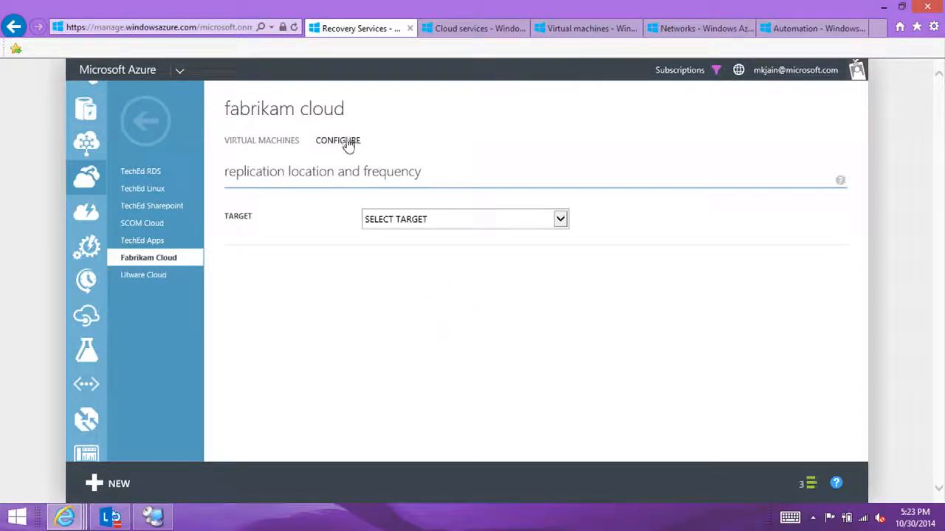
left_click(398, 219)
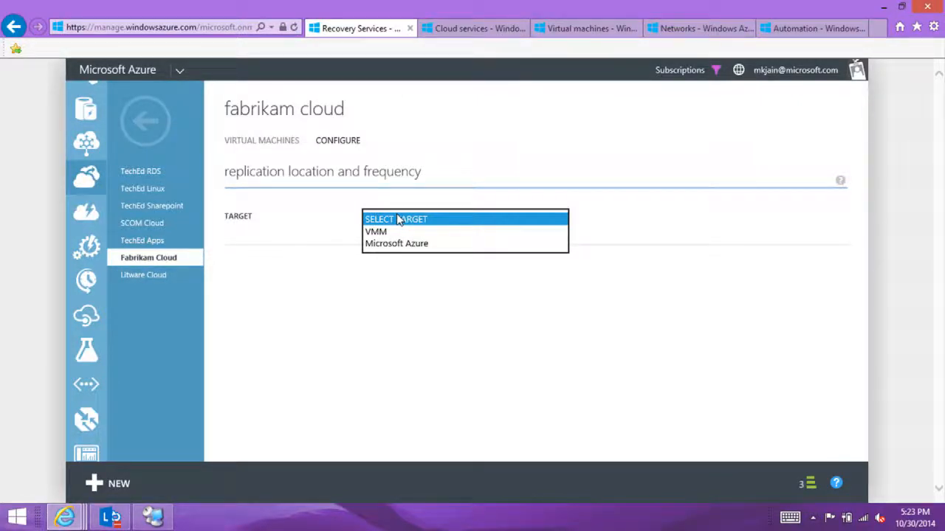
left_click(394, 244)
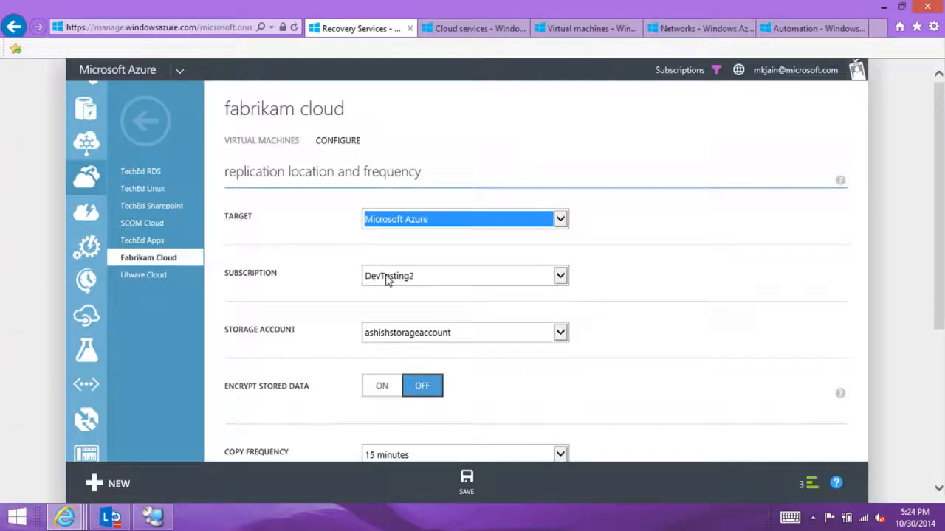
Step: Set Fabrikam Cloud's storage account to devtestonly3 and review the encryption, copy frequency and recovery point settings
left_click(411, 333)
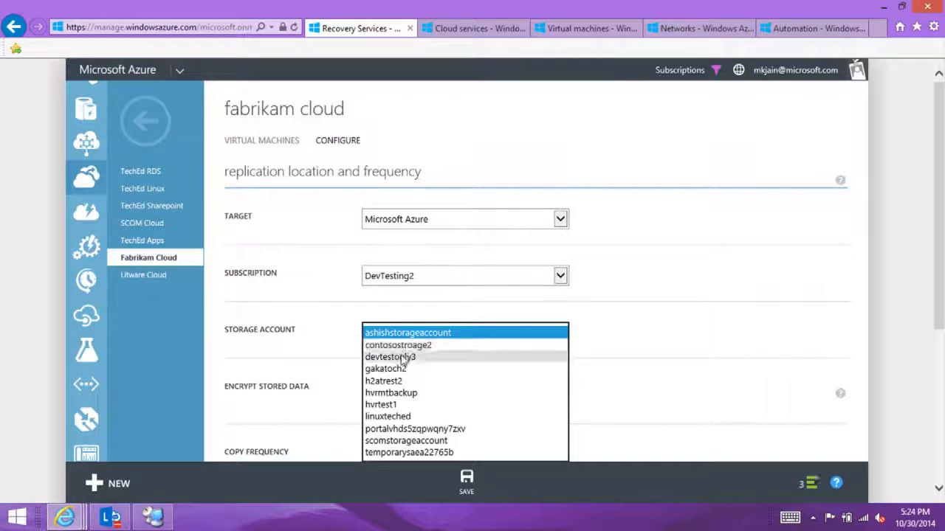
left_click(402, 358)
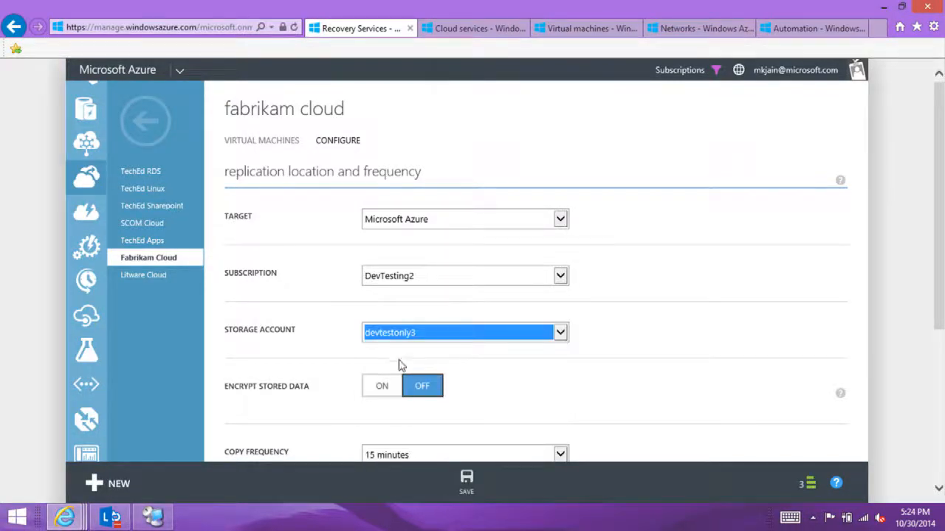
left_click_drag(941, 292, 942, 336)
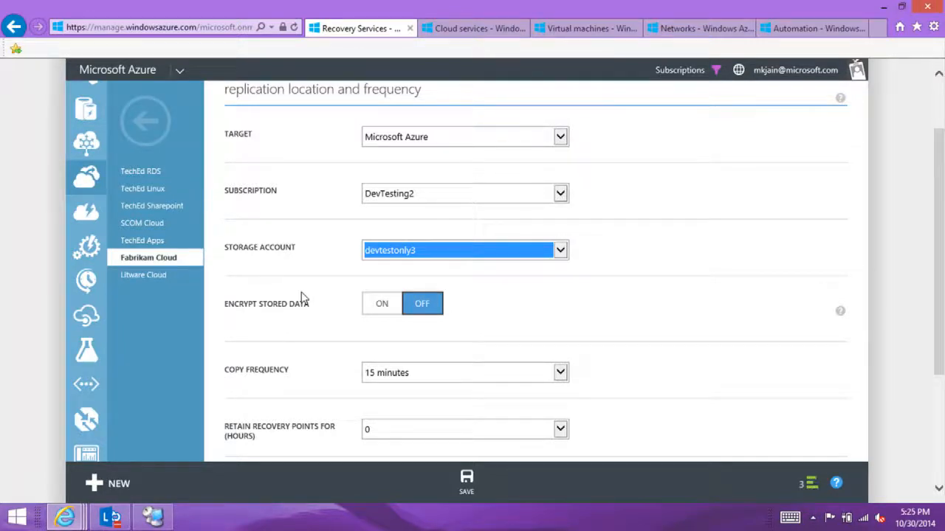
left_click_drag(941, 264, 934, 322)
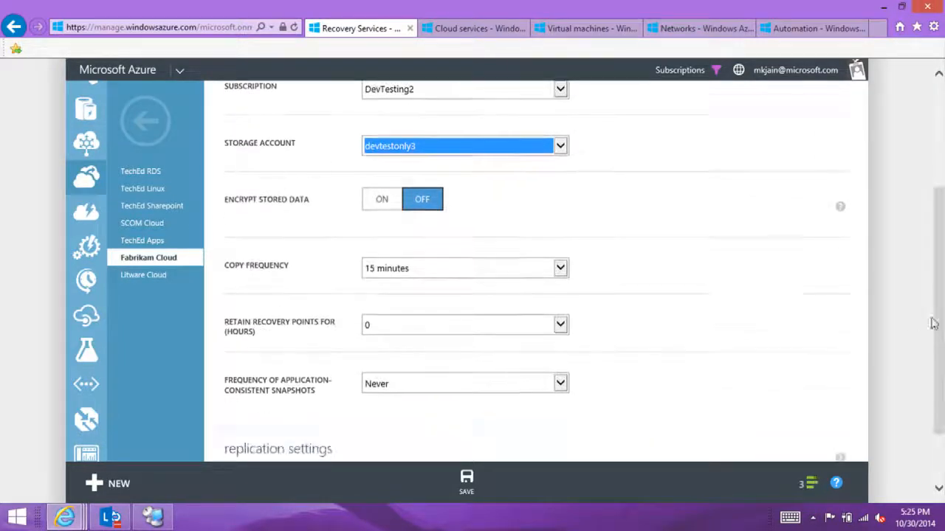
Step: Set Fabrikam Cloud's copy frequency to 15 minutes, recovery point retention to 1 hour and application-consistent snapshot frequency to 1 Hour
left_click(445, 270)
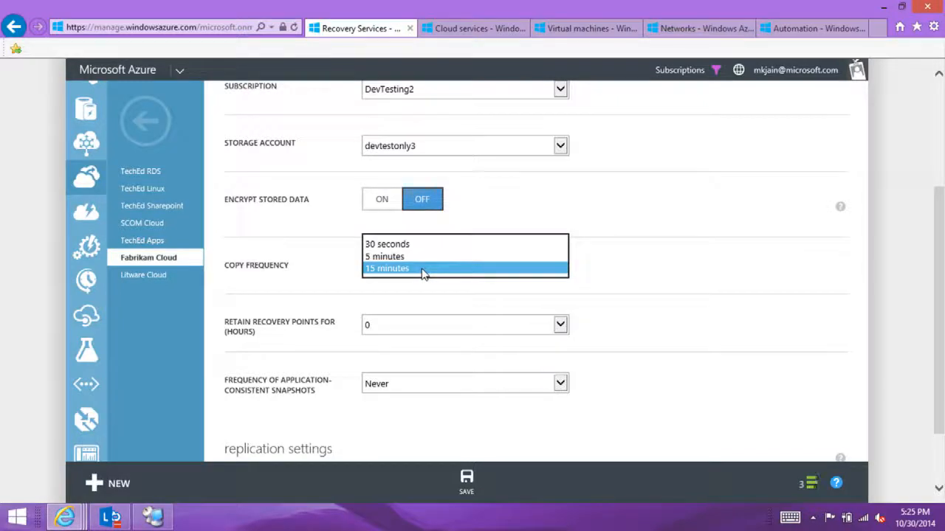
left_click(423, 270)
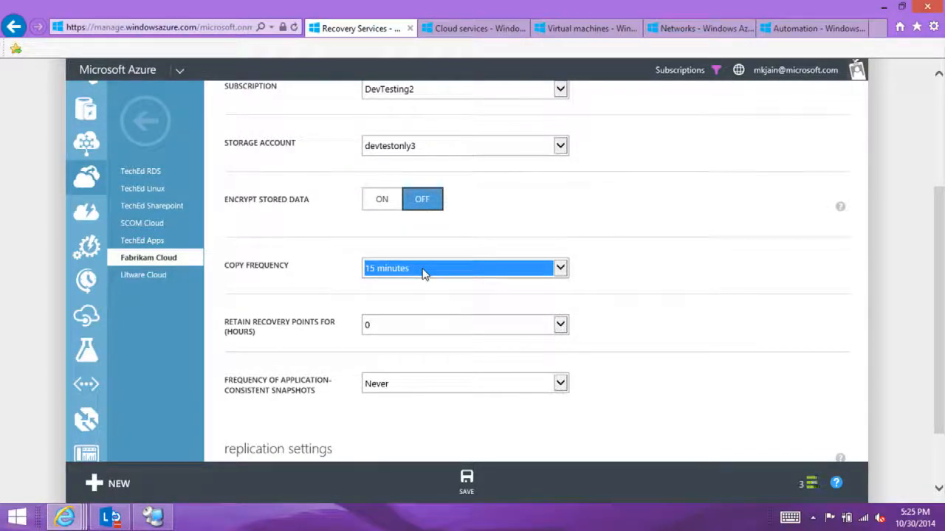
left_click(386, 330)
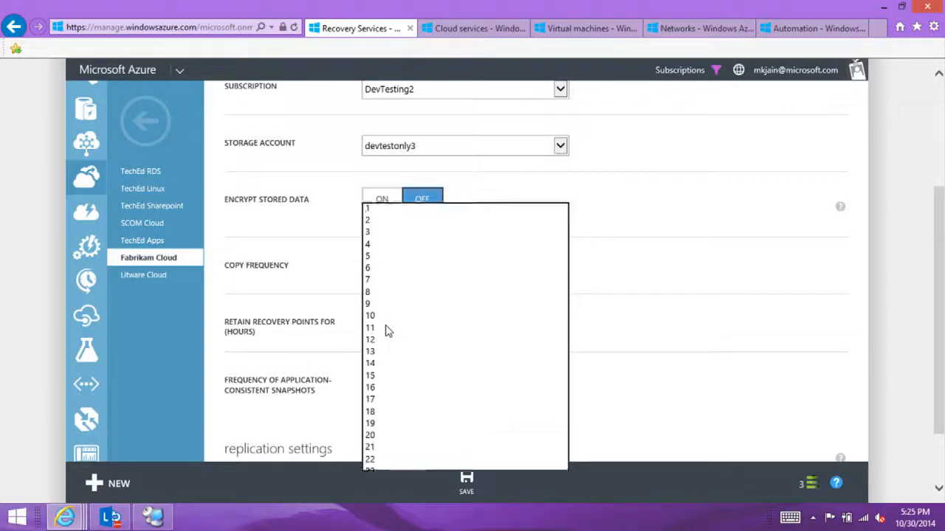
left_click(370, 209)
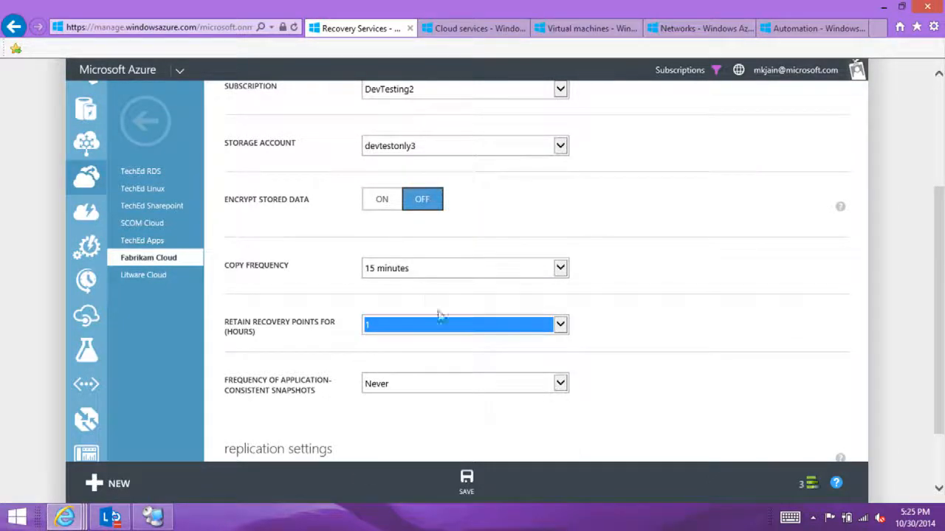
left_click(429, 385)
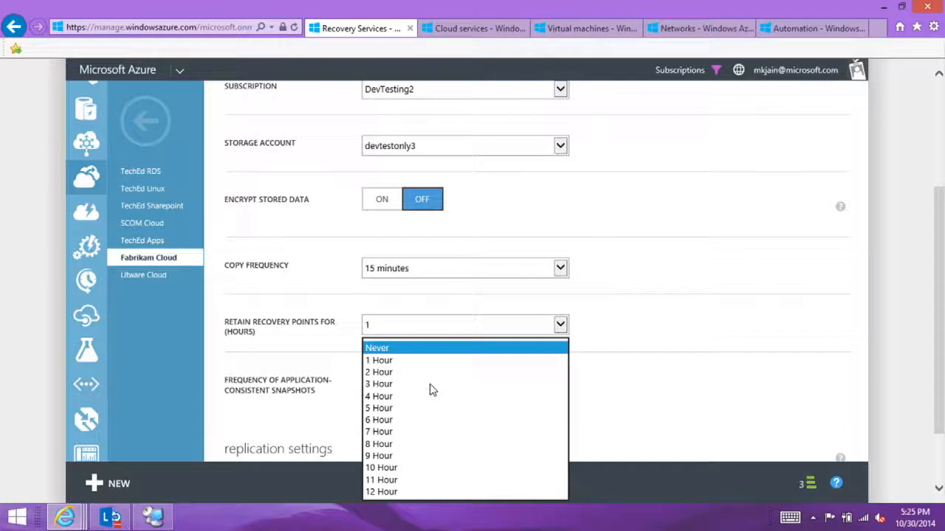
left_click(388, 362)
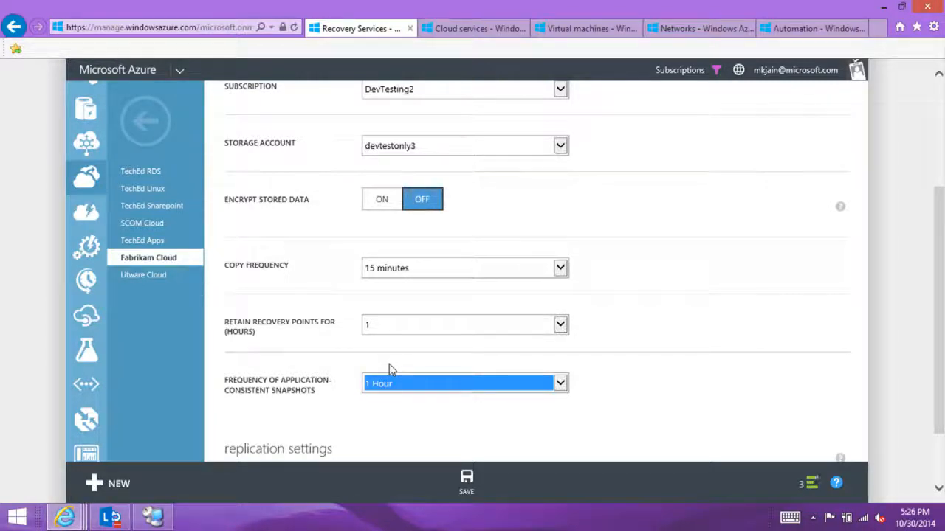
Step: Set the replication start time of Fabrikam Cloud to 8:00 PM
left_click(938, 488)
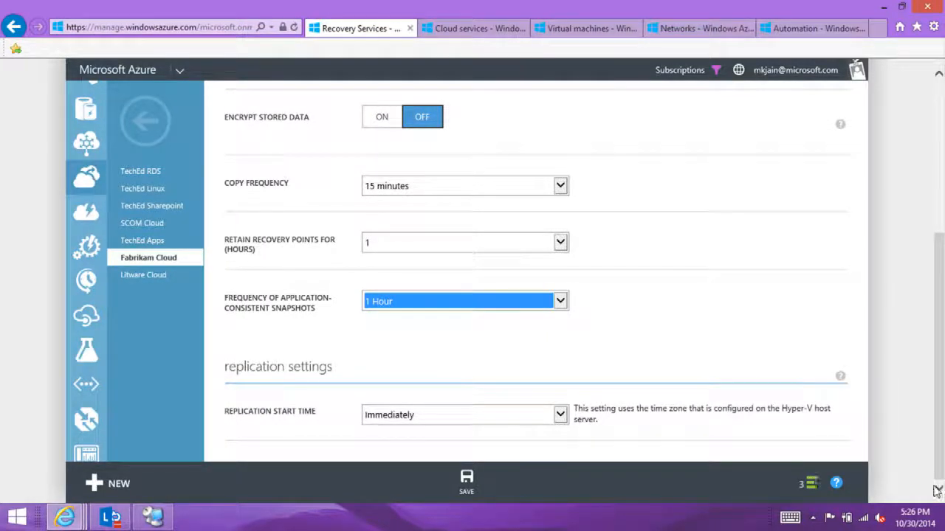
left_click(372, 415)
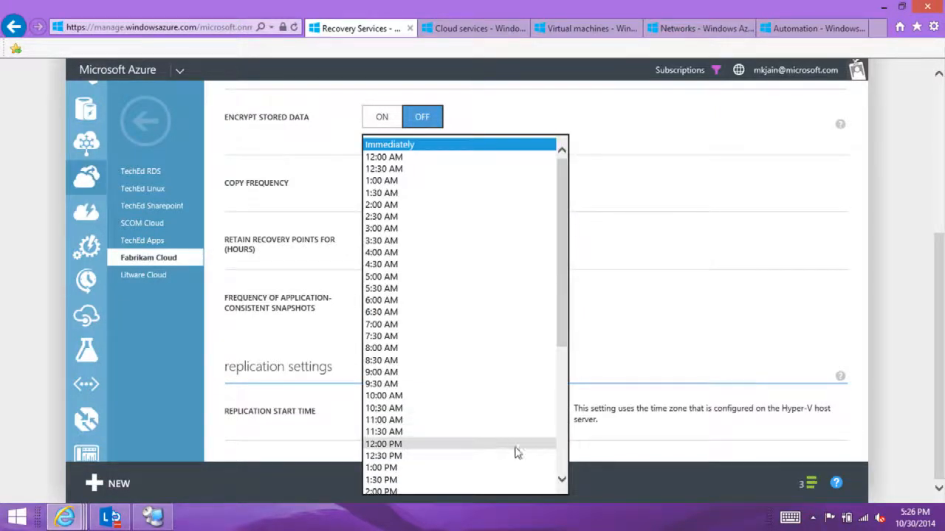
left_click(564, 459)
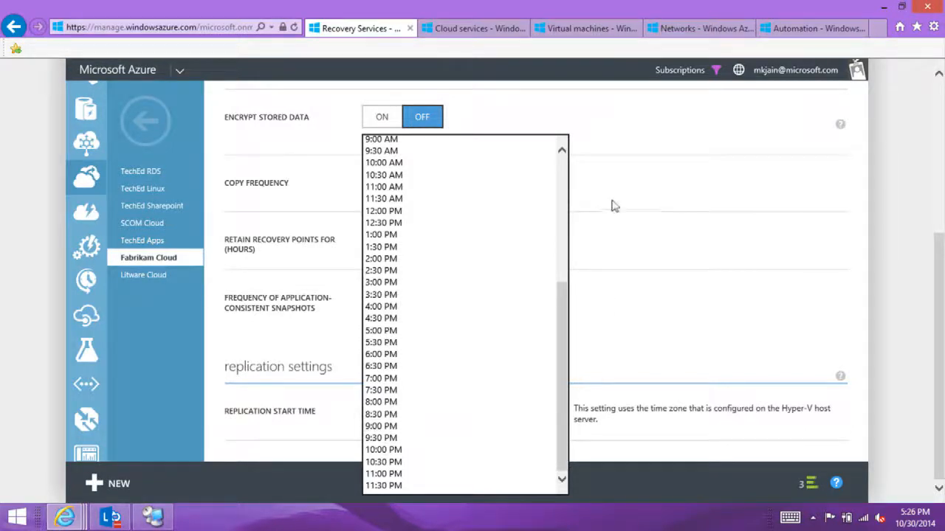
left_click(561, 202)
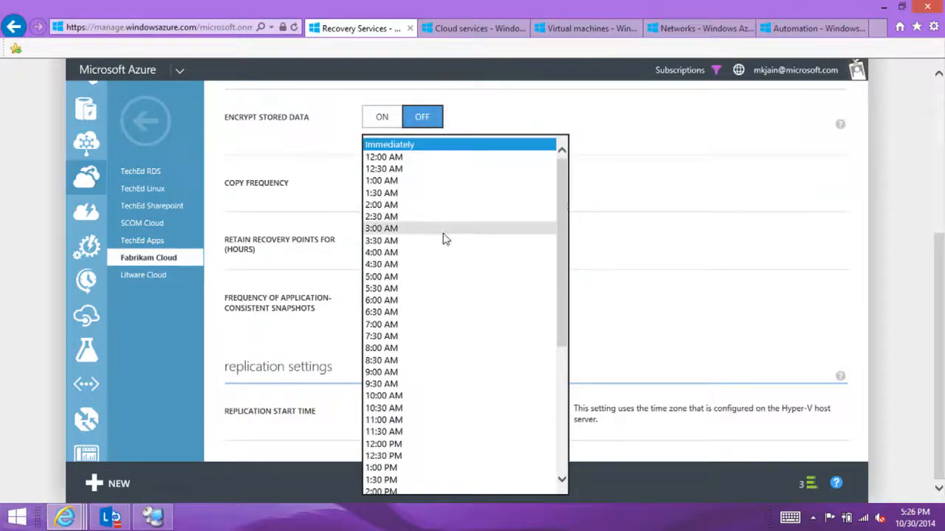
left_click(563, 428)
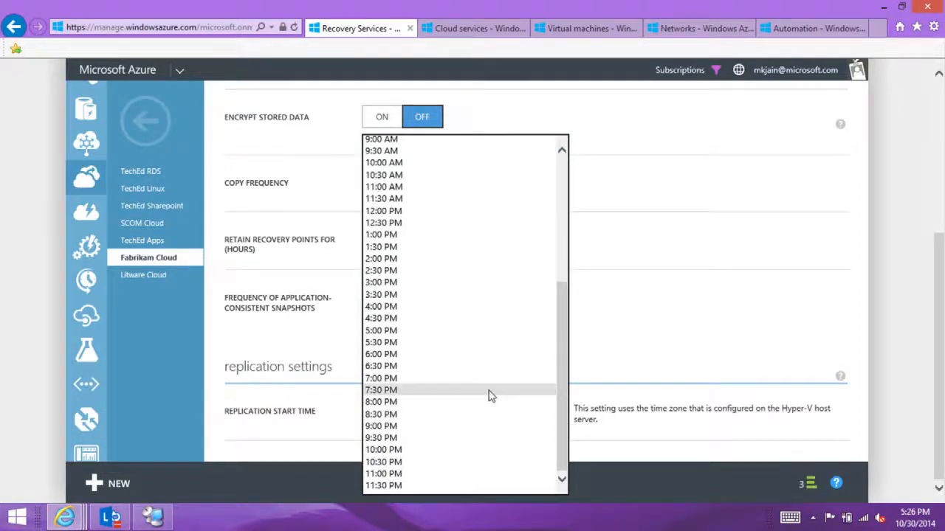
left_click(470, 403)
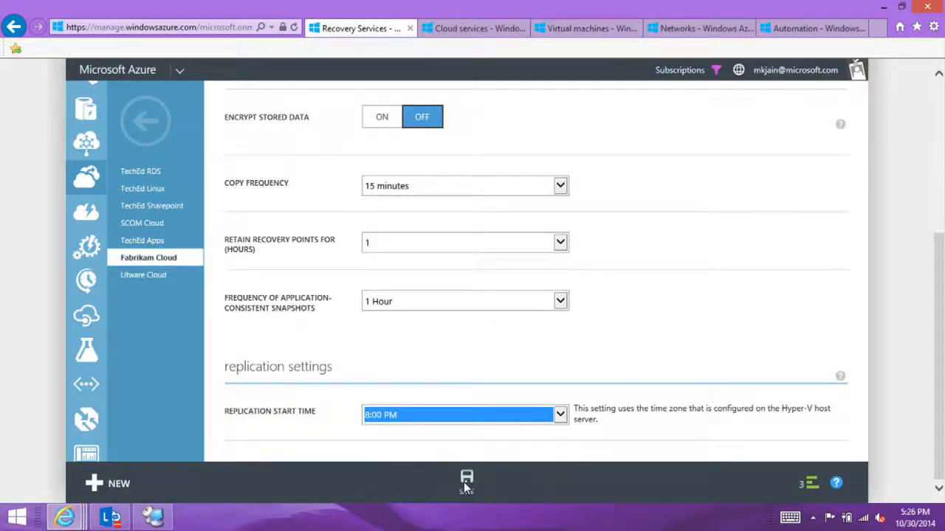
Step: Save Fabrikam Cloud's protection settings, confirm the verification prompt and collapse the notifications
left_click(465, 480)
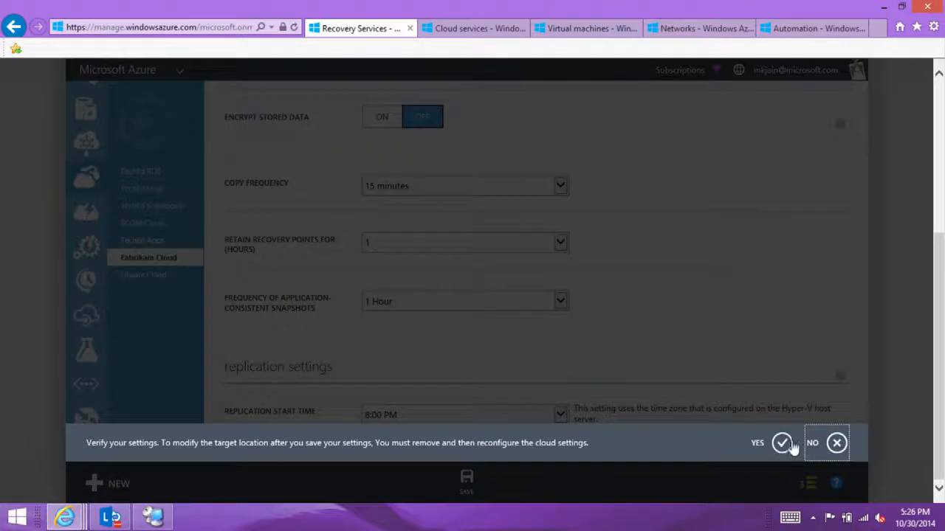
left_click(782, 443)
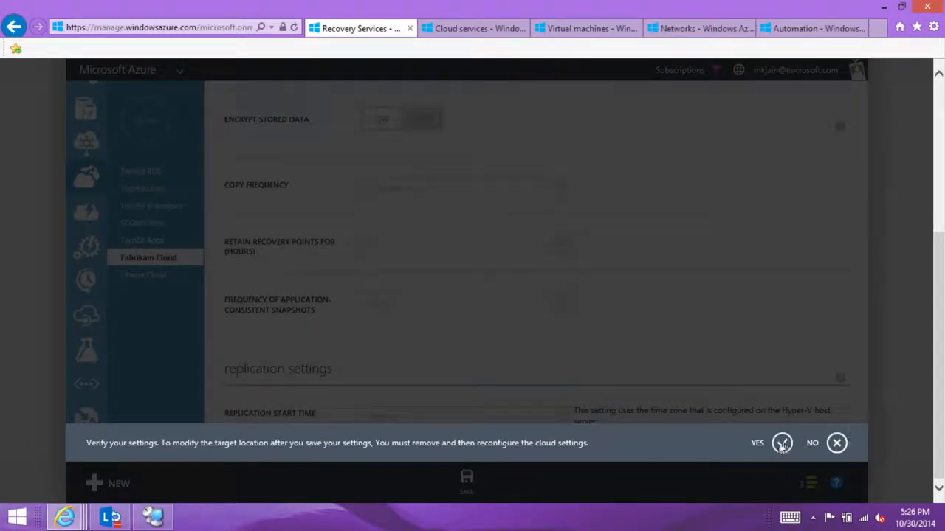
left_click(836, 311)
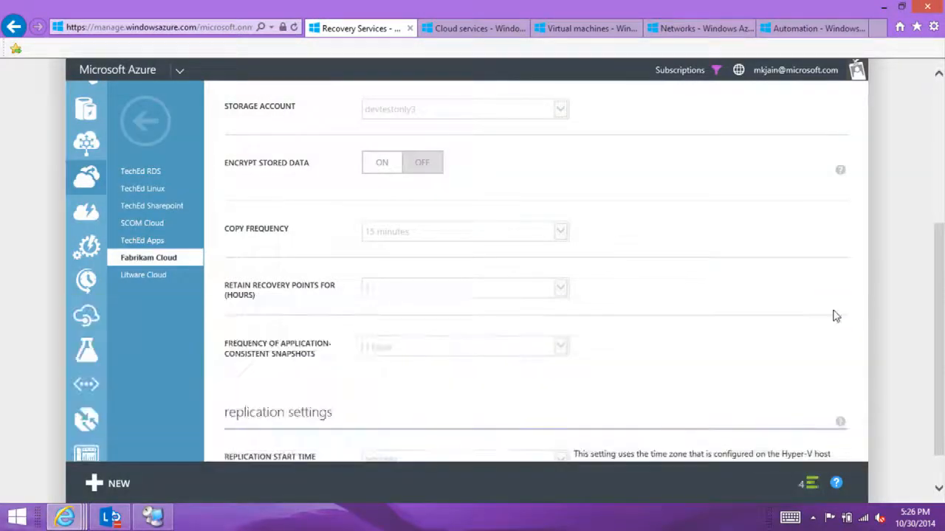
left_click(939, 100)
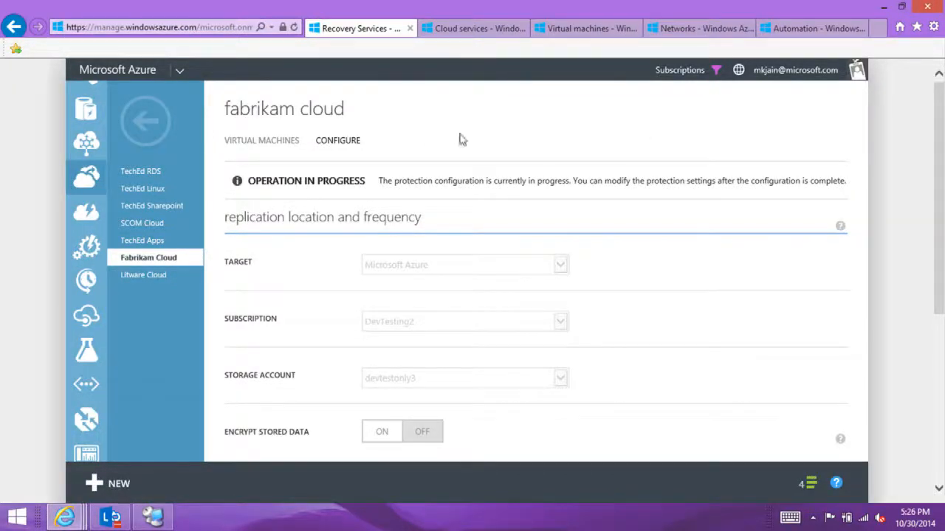
Step: Enable protection for the virtual machine ContosTestVM in the TechEd Sharepoint cloud, with Windows as its operating system
left_click(156, 208)
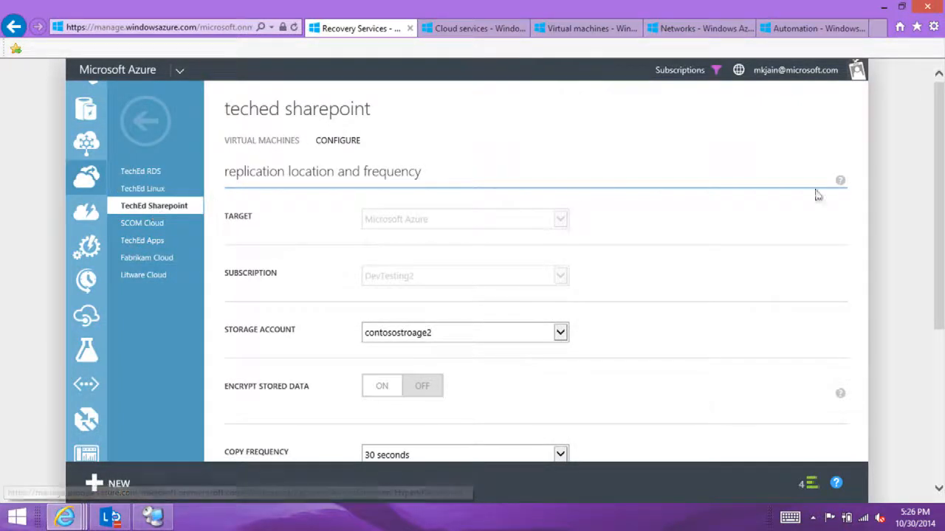
left_click_drag(937, 220, 803, 200)
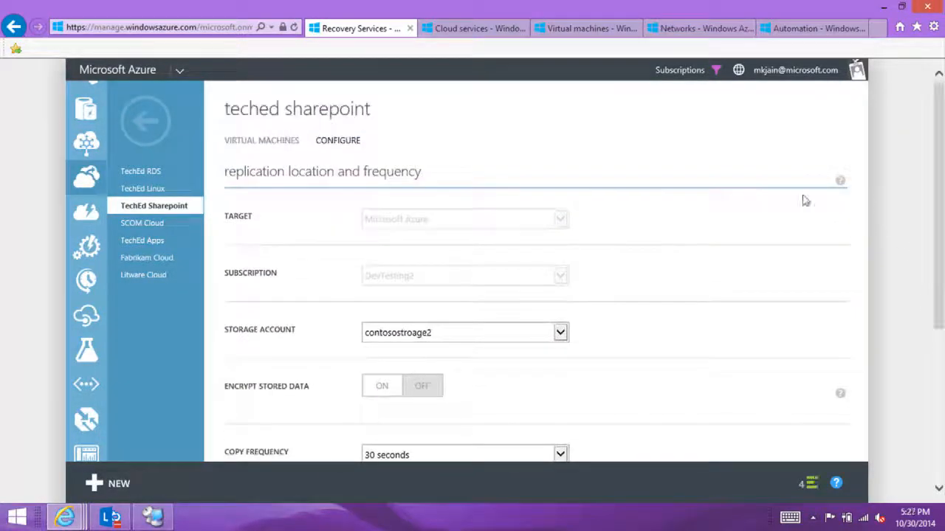
left_click(264, 144)
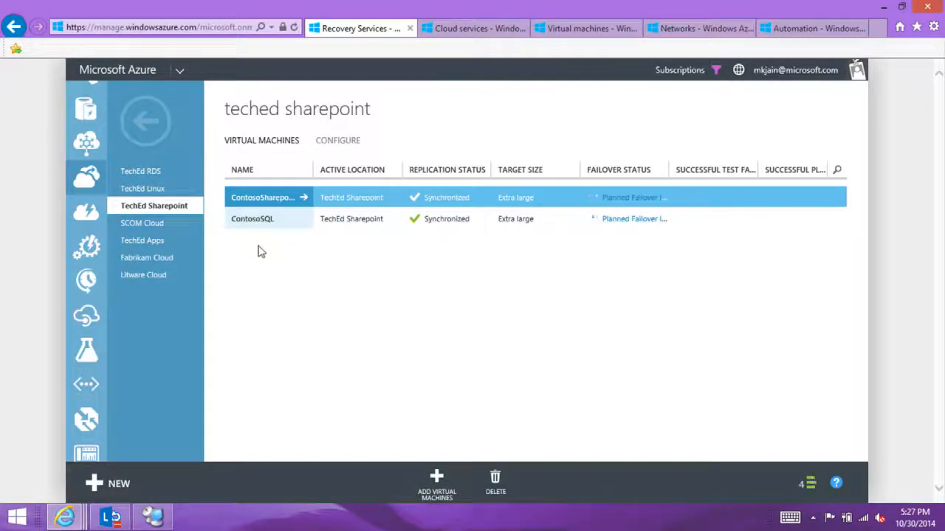
left_click(436, 478)
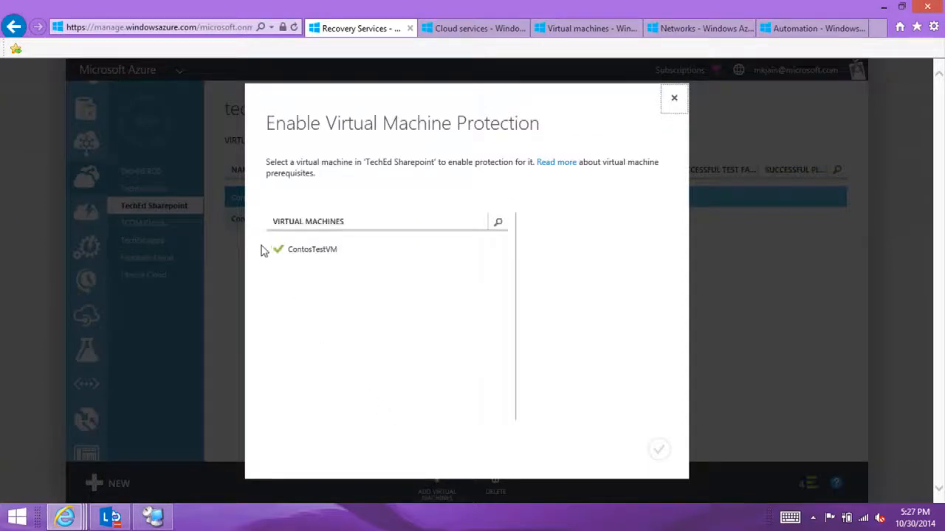
left_click(302, 250)
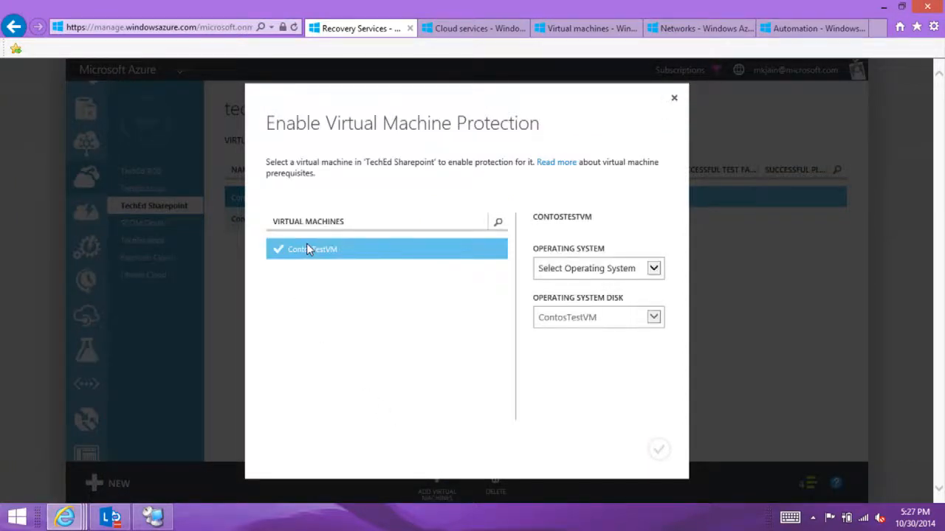
left_click(577, 270)
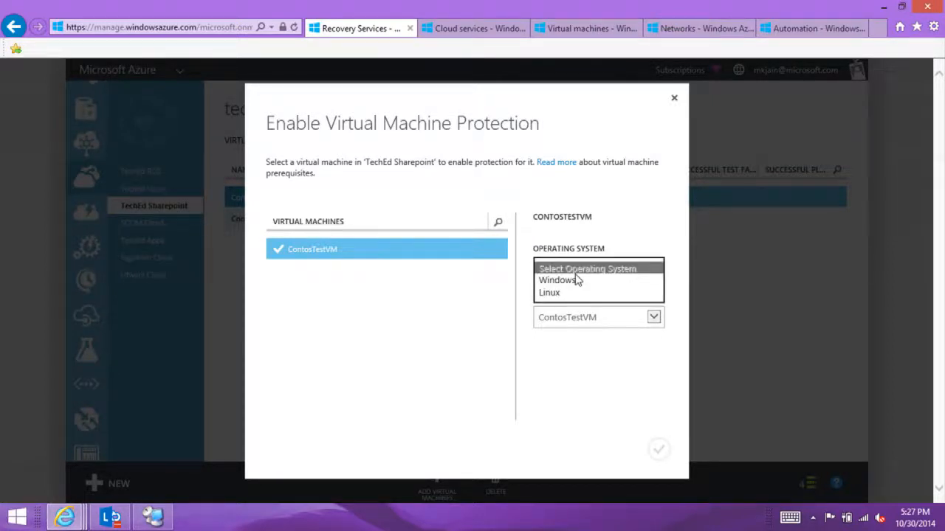
left_click(577, 281)
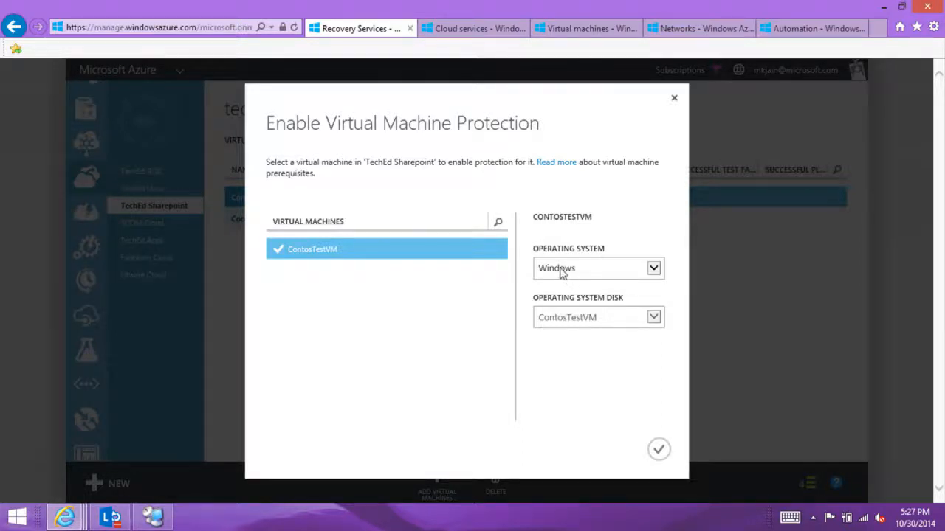
left_click(659, 452)
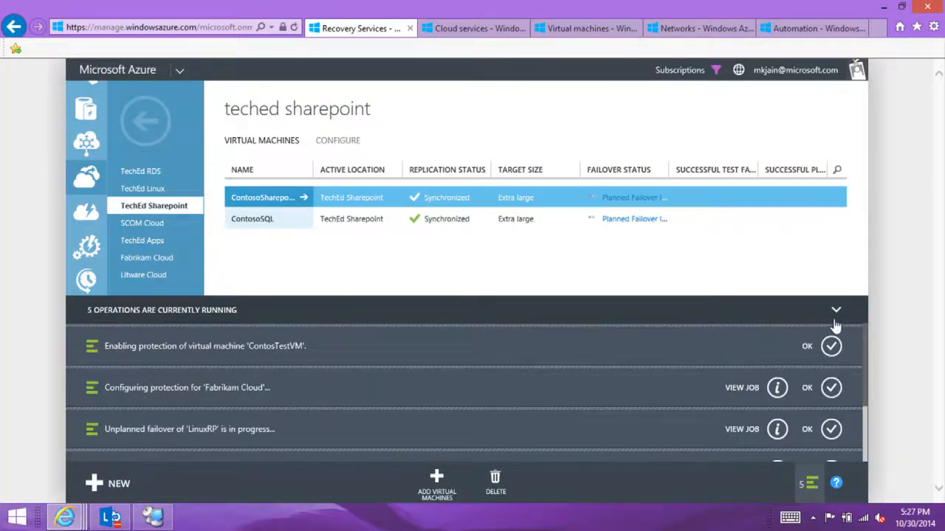
left_click(836, 311)
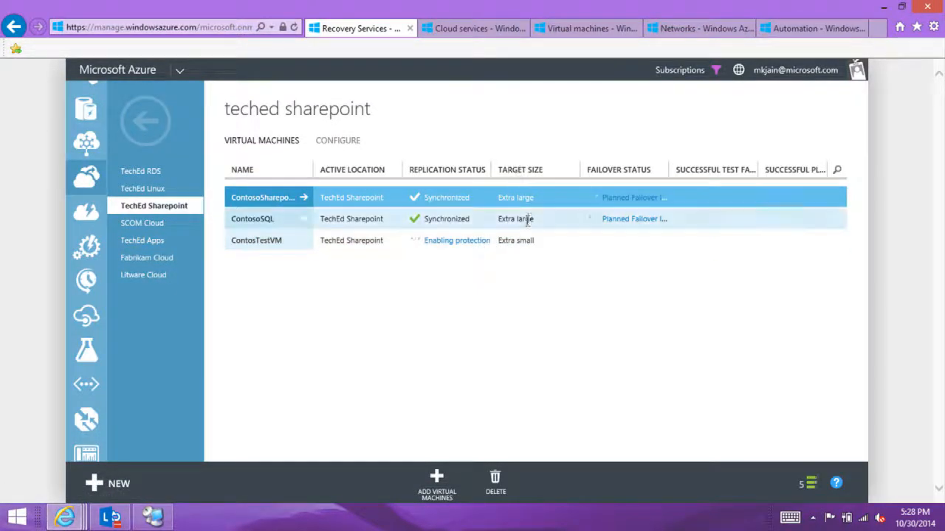
Step: Review the source and target properties of the ContosoSharepoint virtual machine and return to the e2a vault
left_click(303, 198)
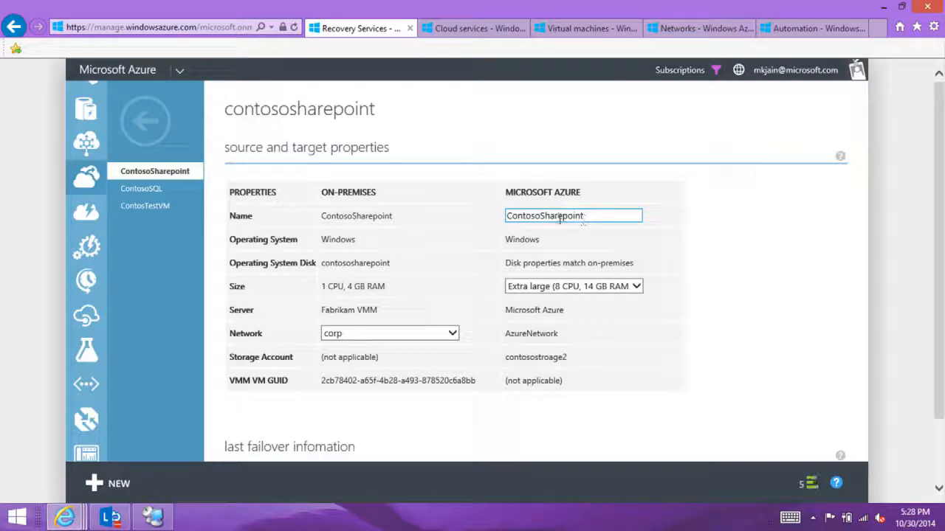
left_click(130, 120)
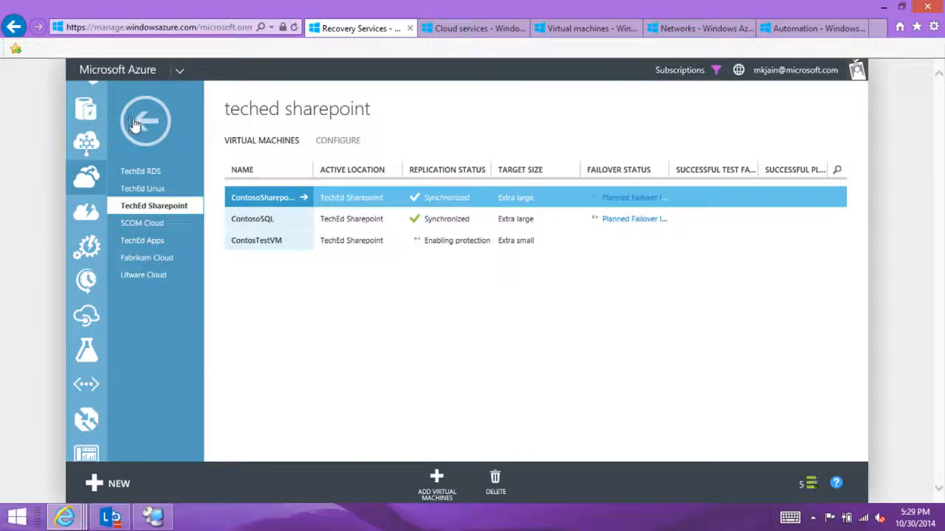
left_click(130, 121)
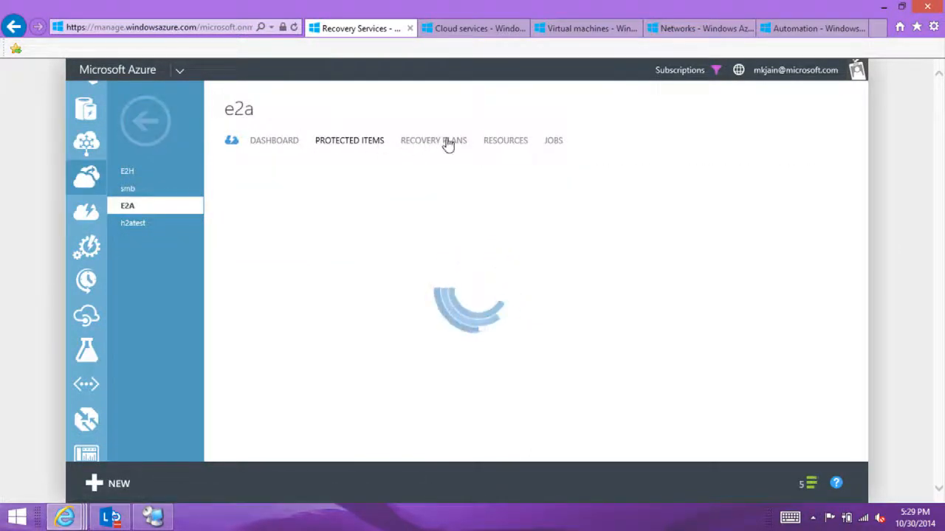
Step: Review the e2a vault's network mappings from Fabrikam VMM to Microsoft Azure and the available source locations
left_click(519, 143)
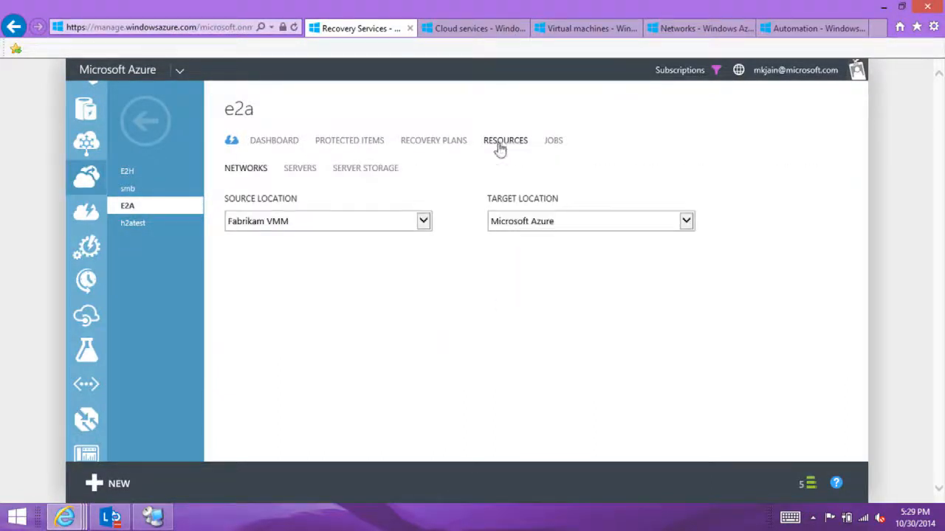
left_click(279, 223)
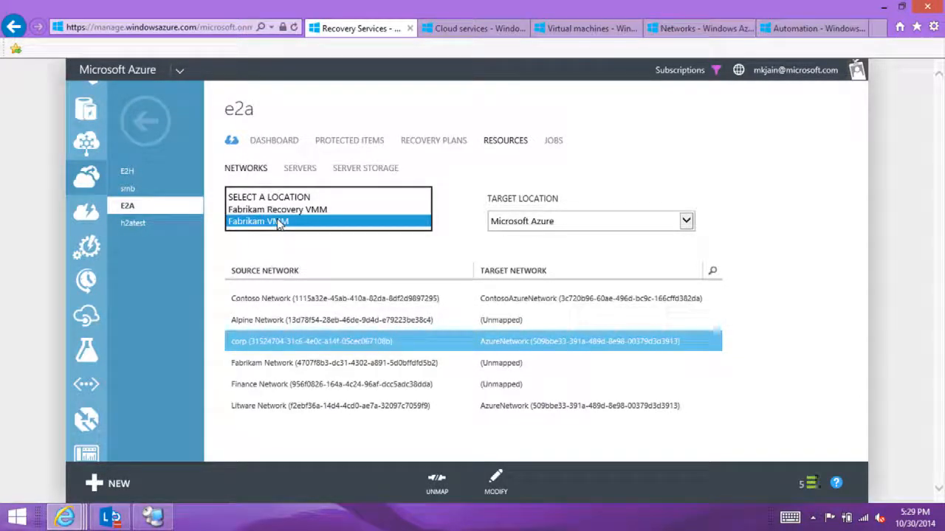
left_click(379, 224)
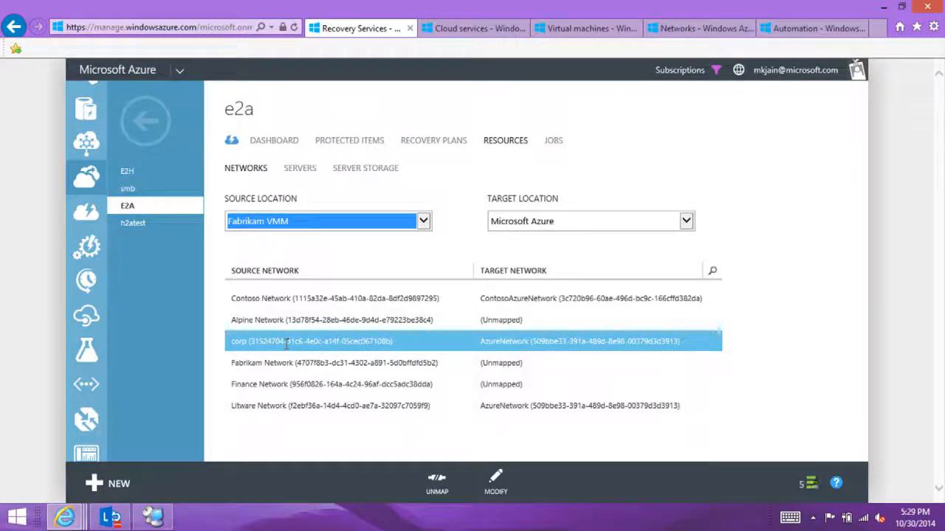
Step: Start creating a recovery plan in the e2a vault named TechEdDemoSharePoint, with Fabrikam VMM as the source
left_click(418, 143)
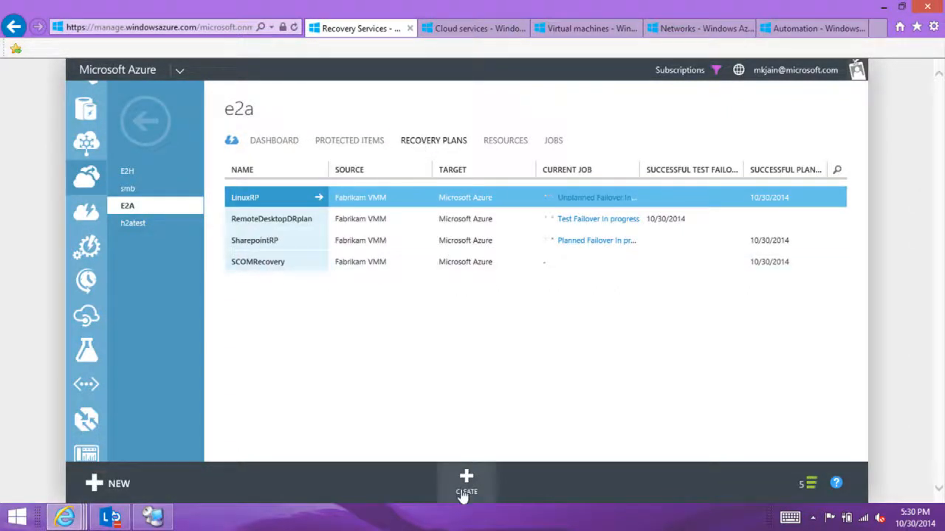
left_click(466, 485)
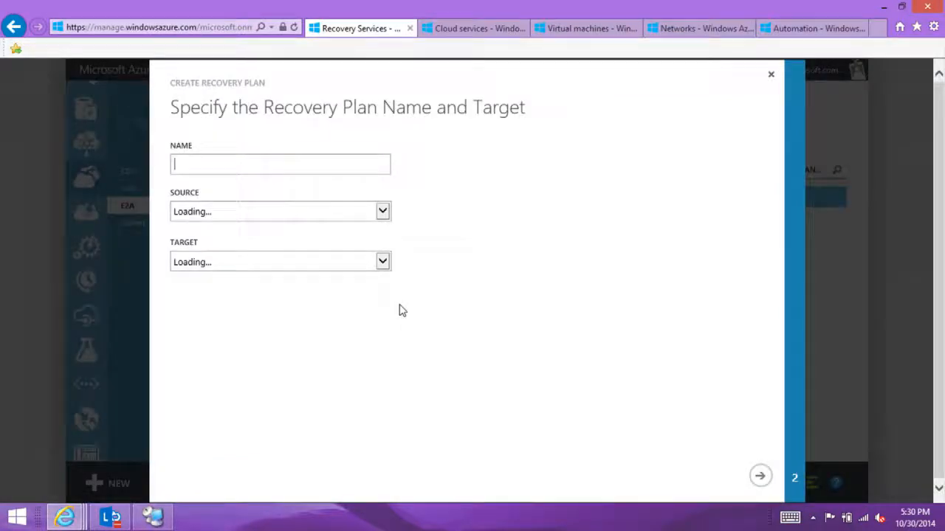
type("TechEdDe")
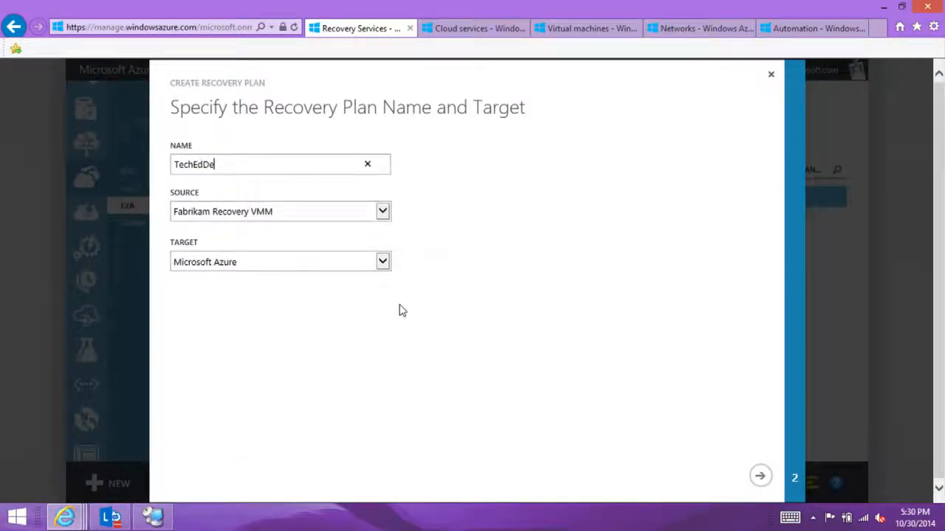
type("moSharePoint")
left_click(270, 213)
left_click(255, 225)
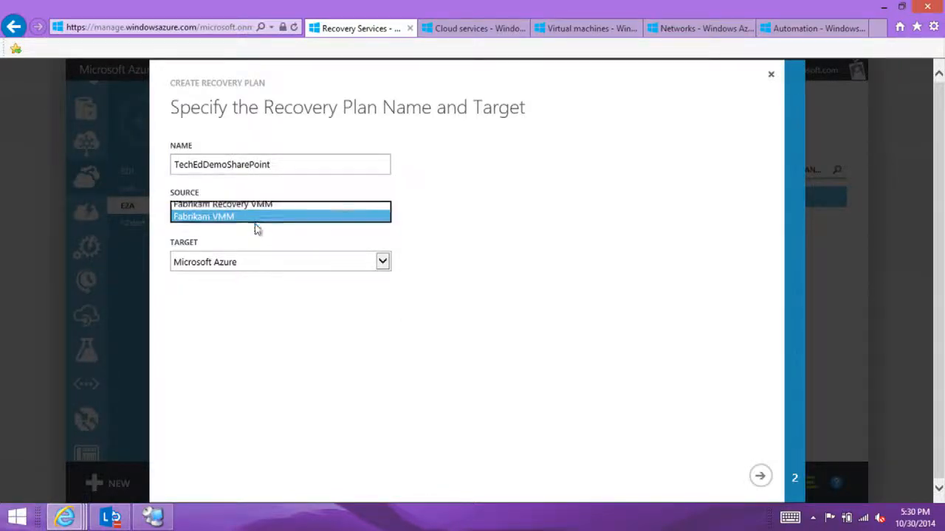
Step: Create the recovery plan with ContosoSharepoint and ContosoSQL from the TechEd Sharepoint cloud, and dismiss the completed notifications
left_click(766, 476)
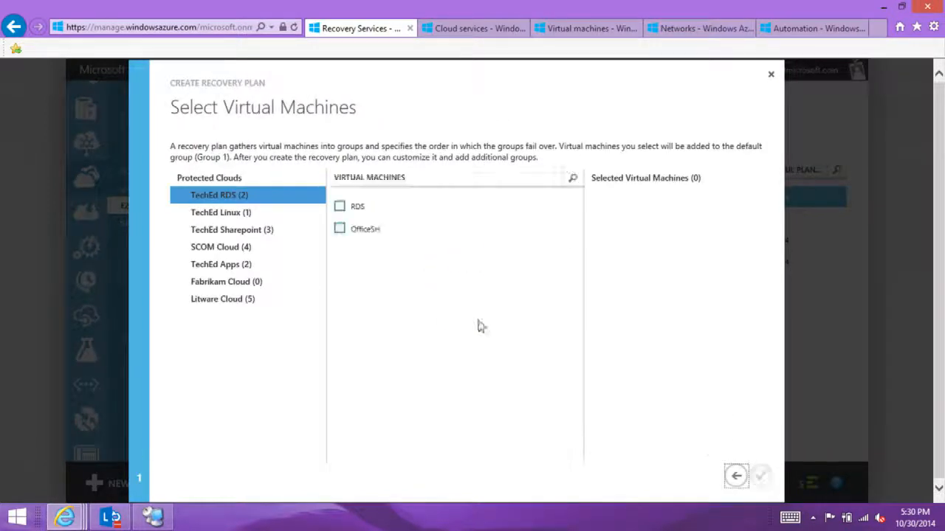
left_click(212, 231)
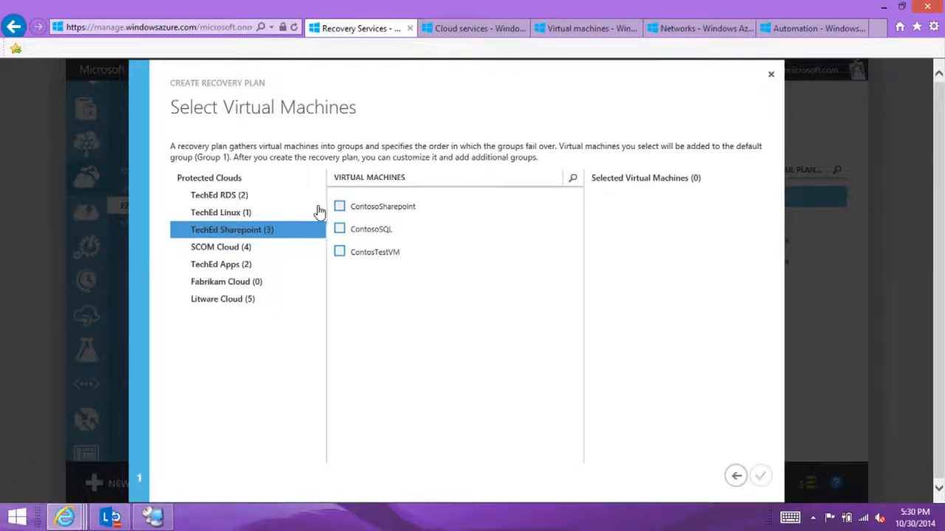
left_click(340, 208)
left_click(339, 229)
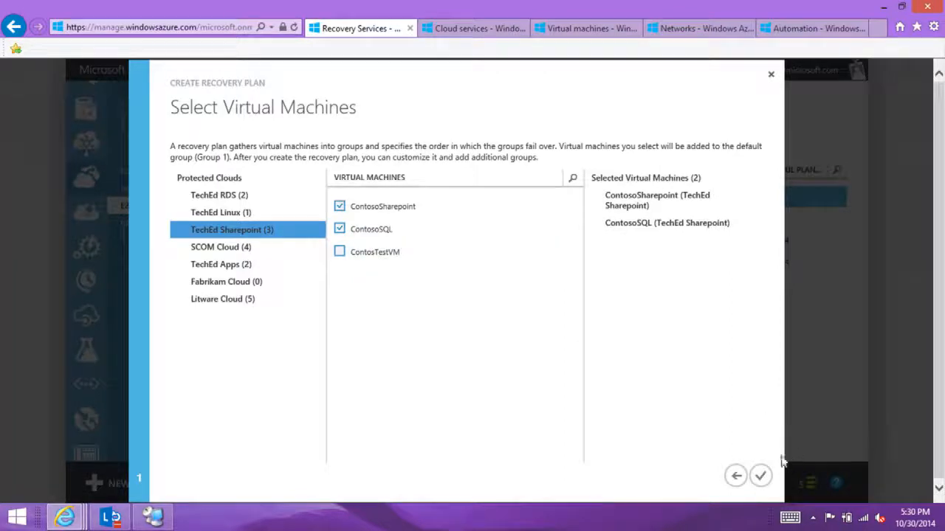
left_click(762, 476)
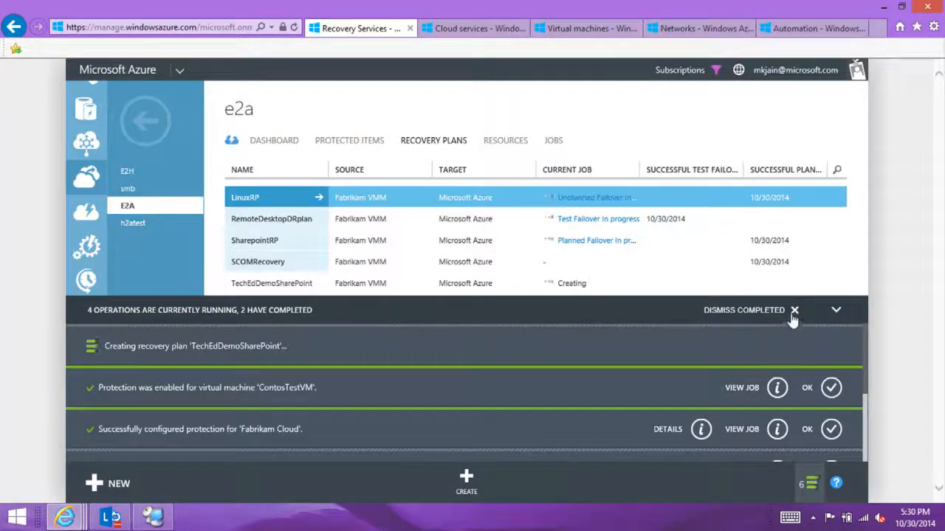
left_click(793, 312)
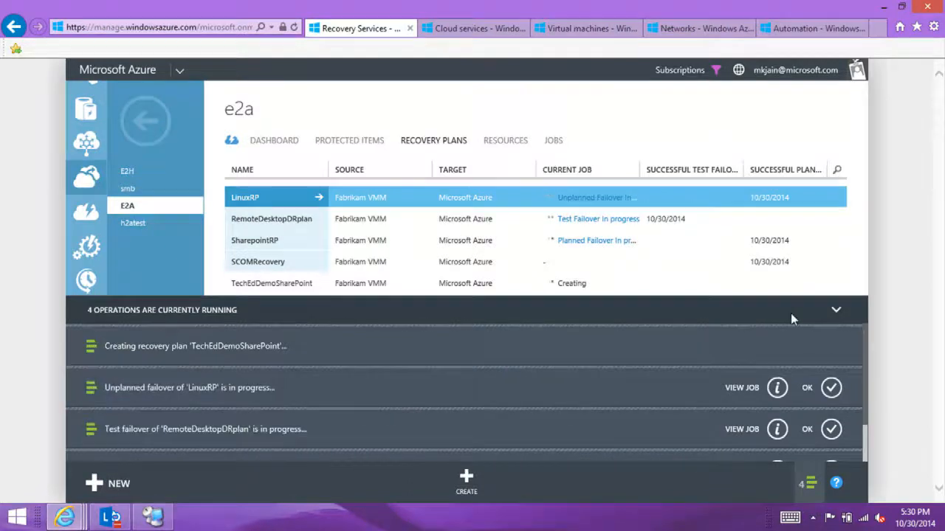
left_click(840, 310)
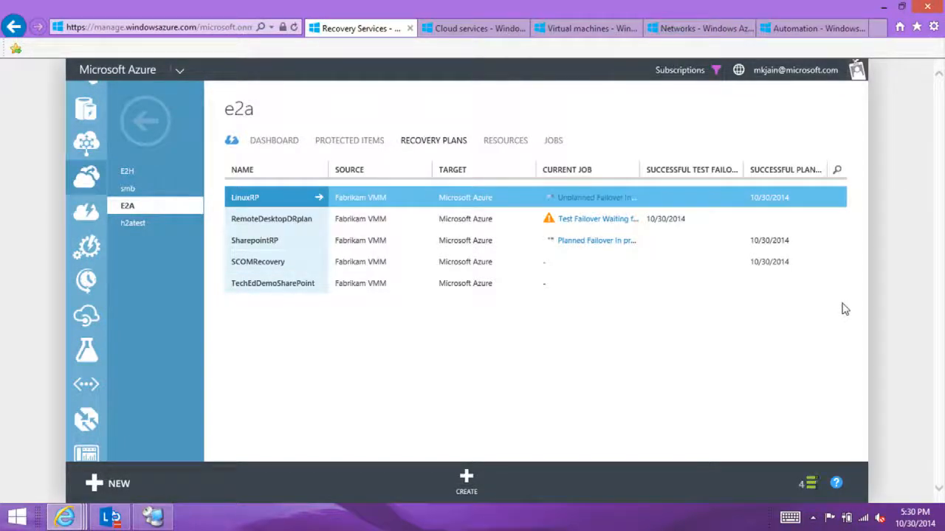
Step: Open the TechEdDemoSharePoint recovery plan for customization and add a second group after Group 1
left_click(318, 286)
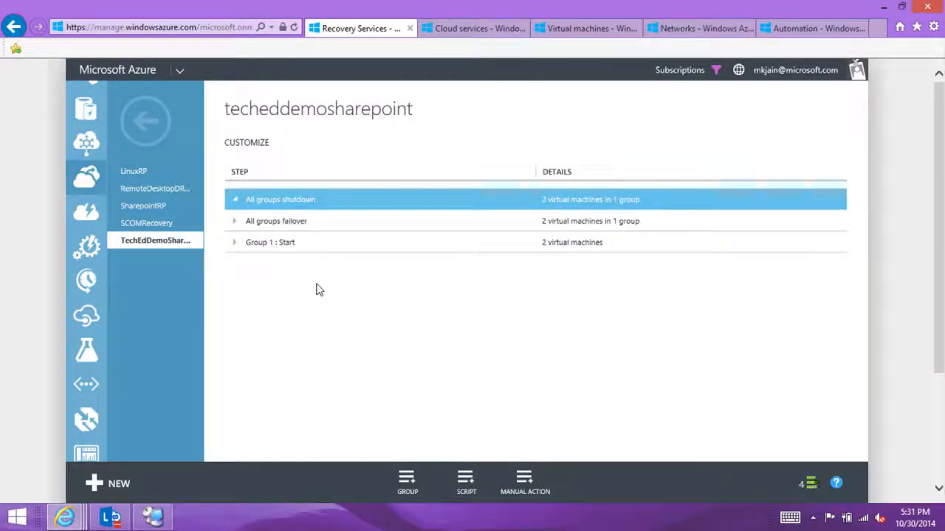
left_click(339, 250)
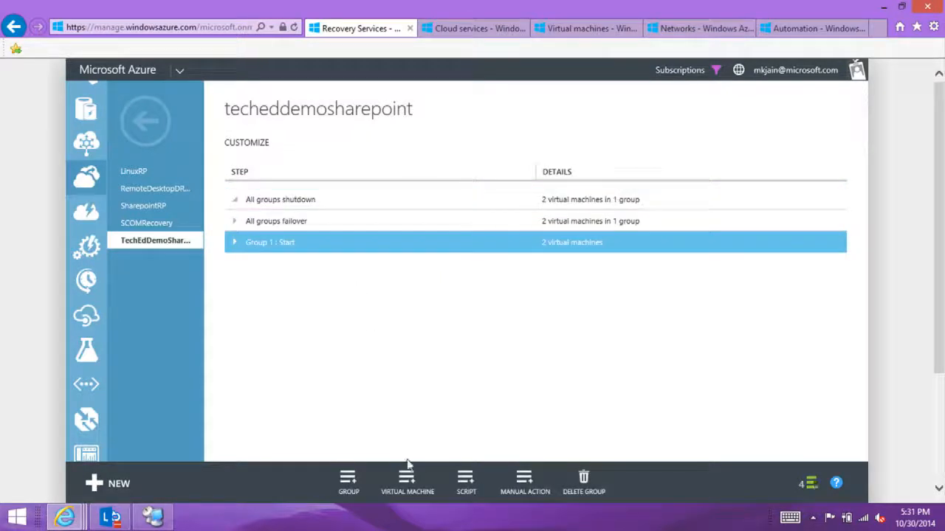
left_click(348, 481)
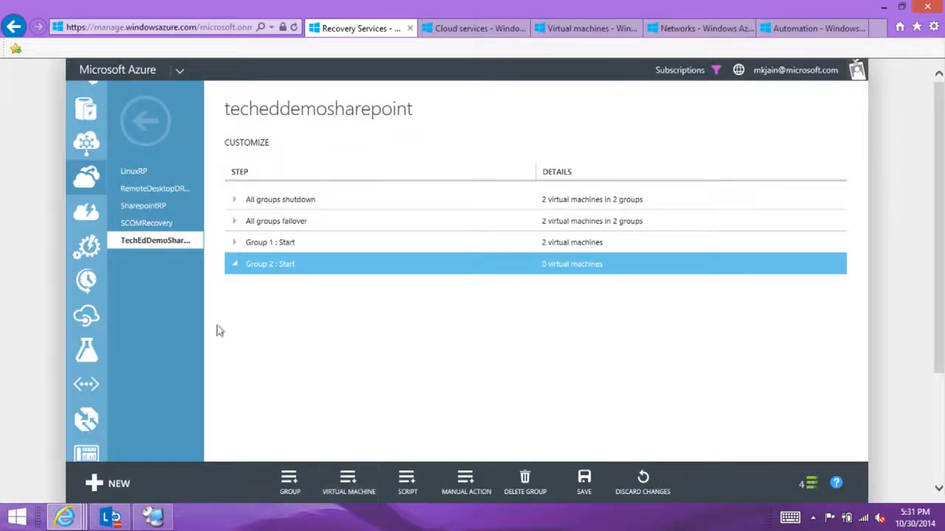
Step: Move ContosoSharepoint from Group 1 to Group 2, save the recovery plan, and clear the completed notifications
left_click(237, 249)
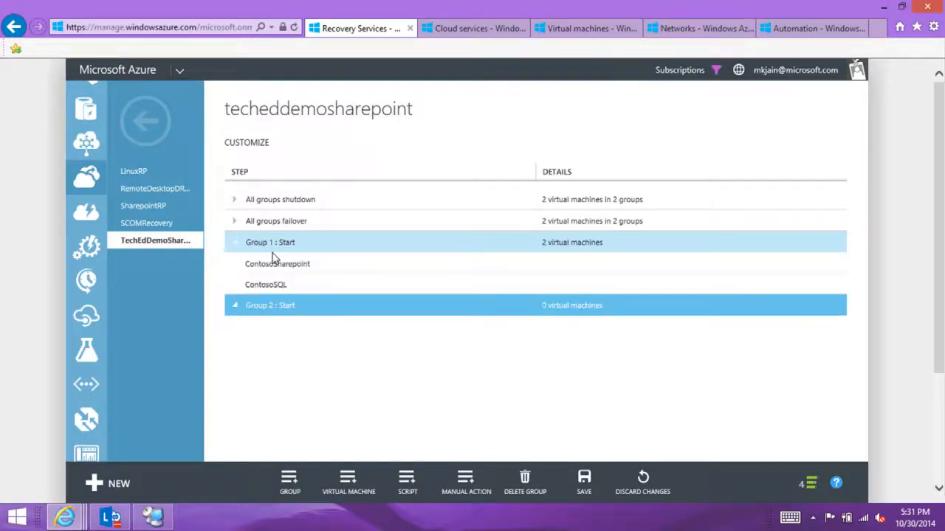
left_click(275, 265)
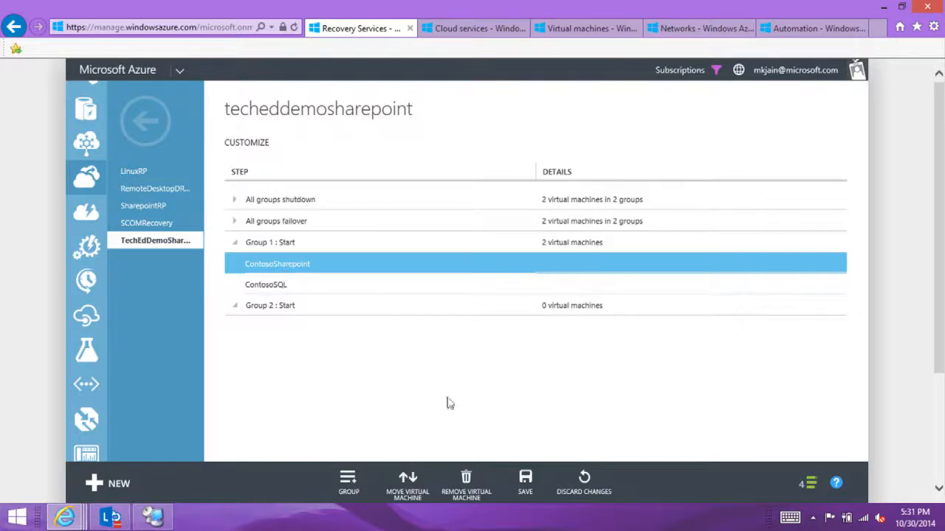
left_click(416, 501)
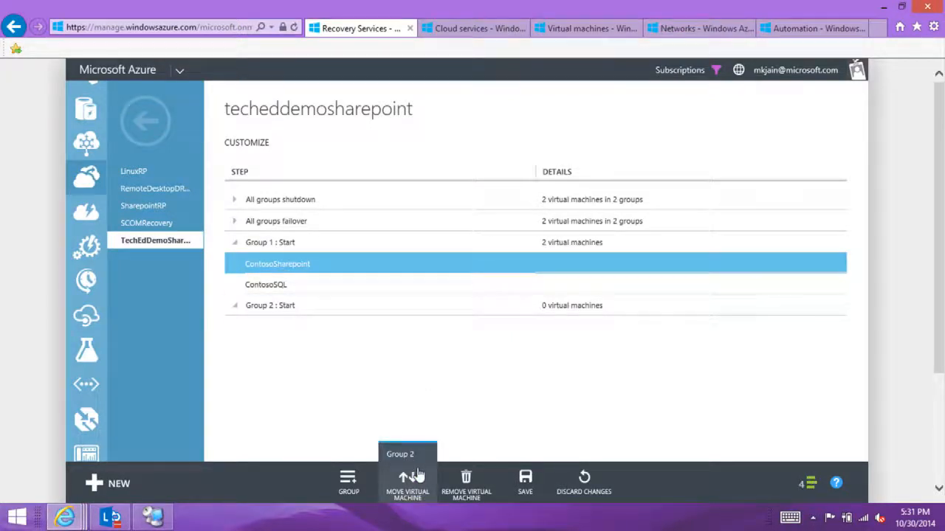
left_click(413, 454)
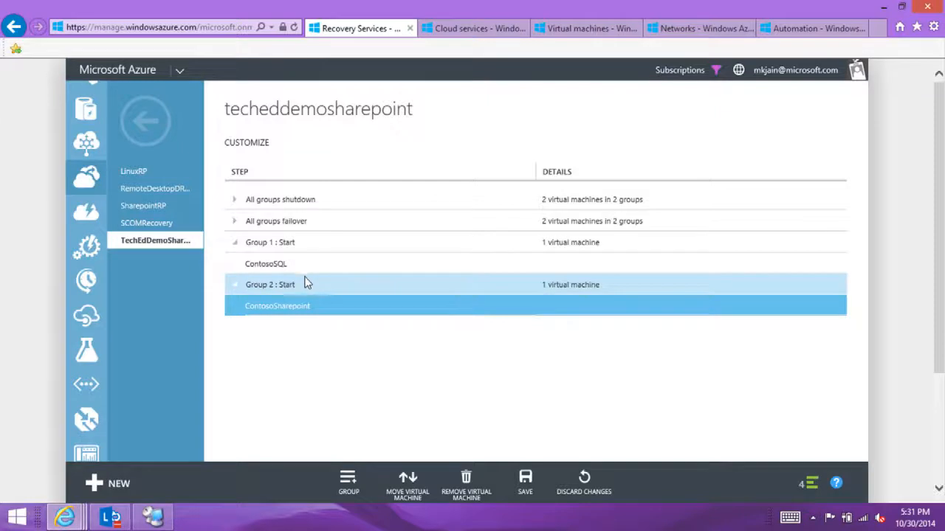
left_click(531, 494)
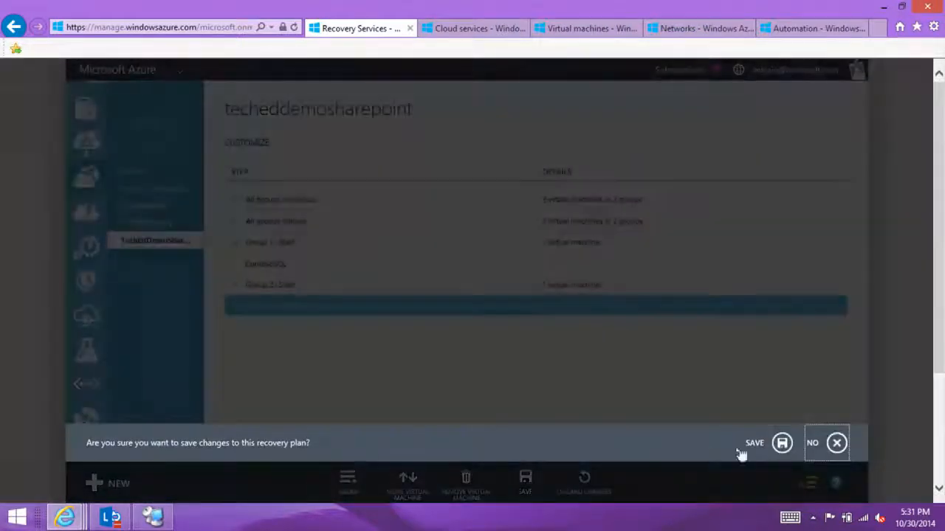
left_click(780, 443)
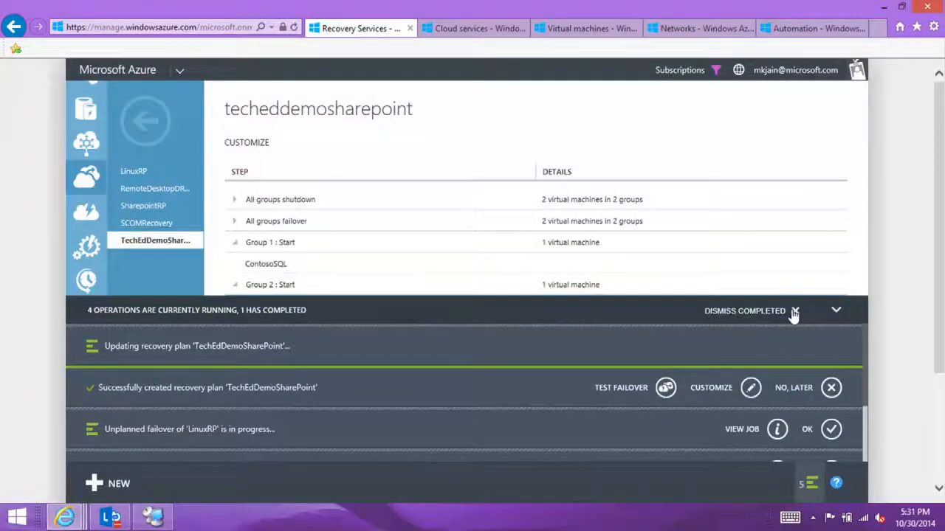
left_click(795, 311)
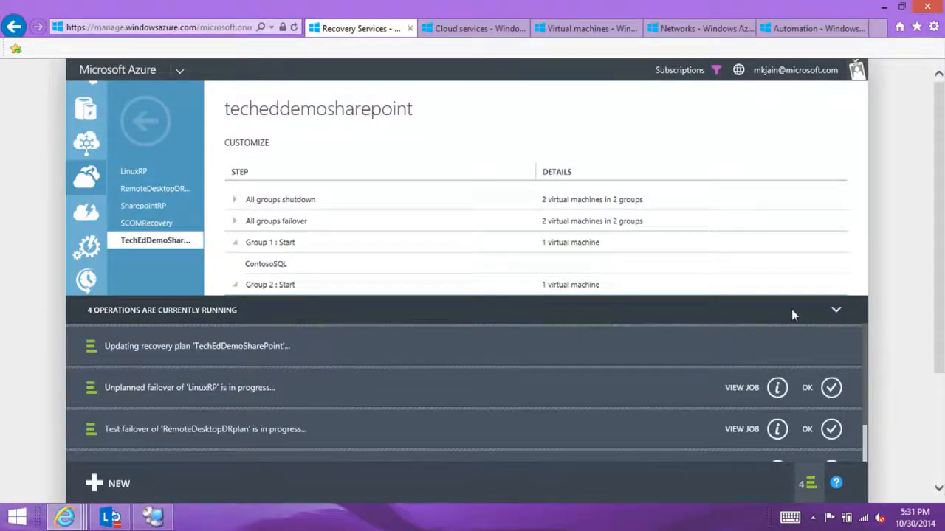
left_click(835, 311)
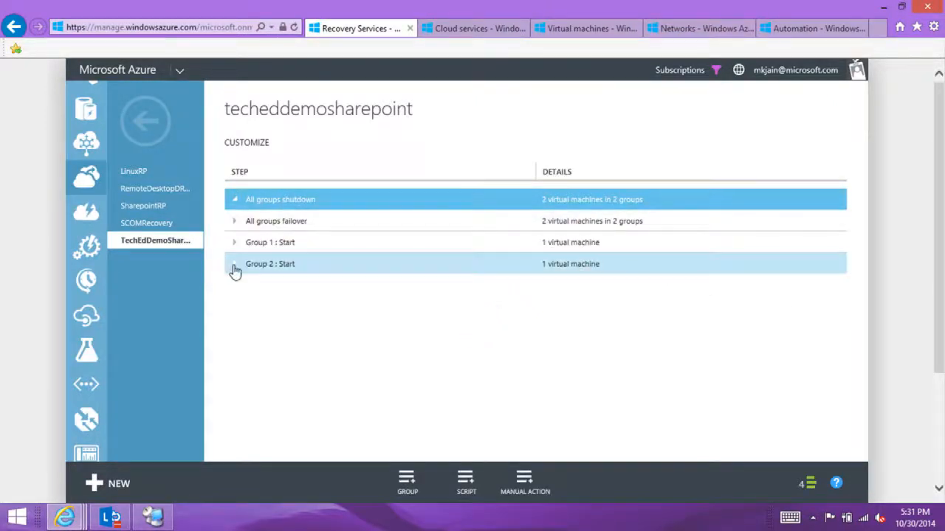
Step: Add a script named SetScript after All groups shutdown, using the ContosoAutomation account and the SetVMIP runbook
left_click(234, 268)
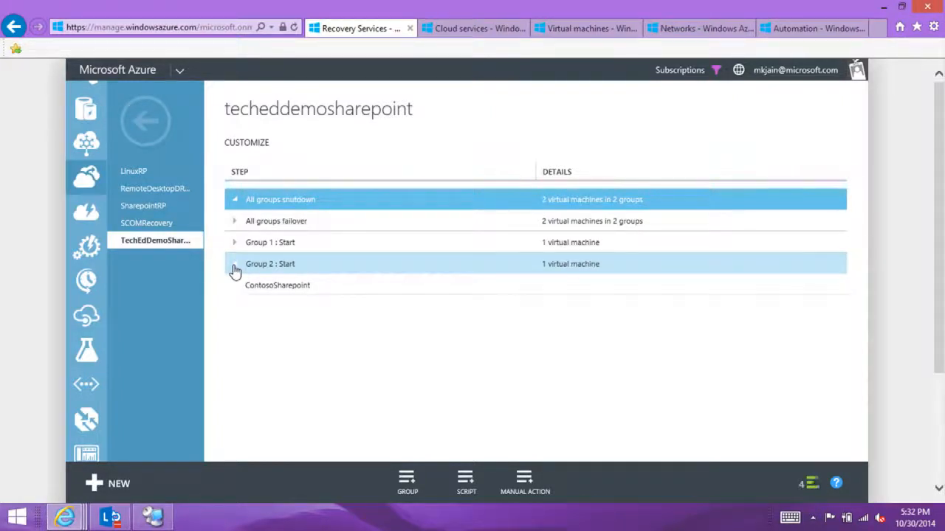
left_click(474, 483)
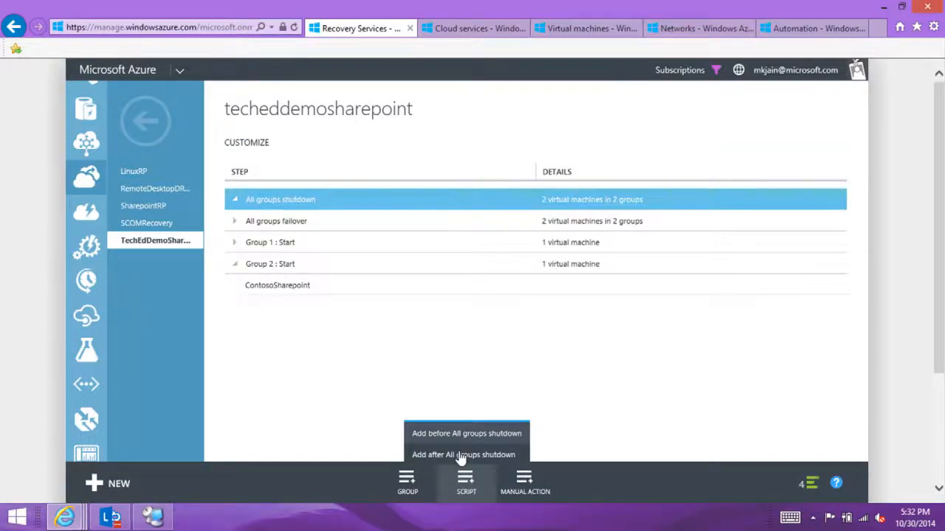
left_click(462, 456)
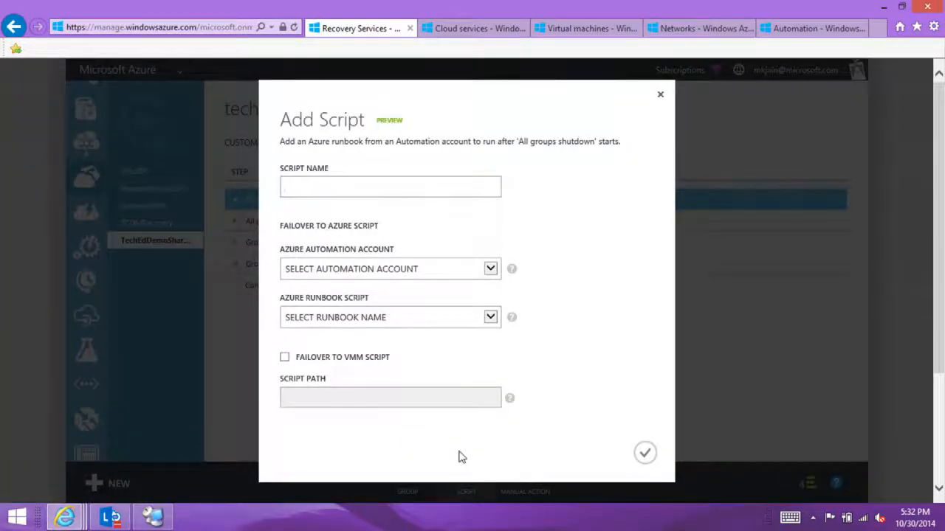
type("T")
type("SetScript")
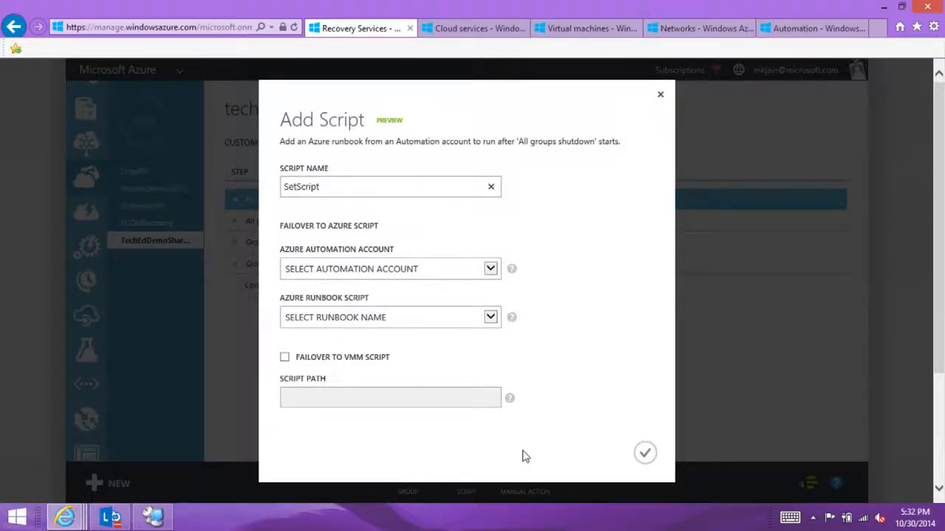
left_click(490, 269)
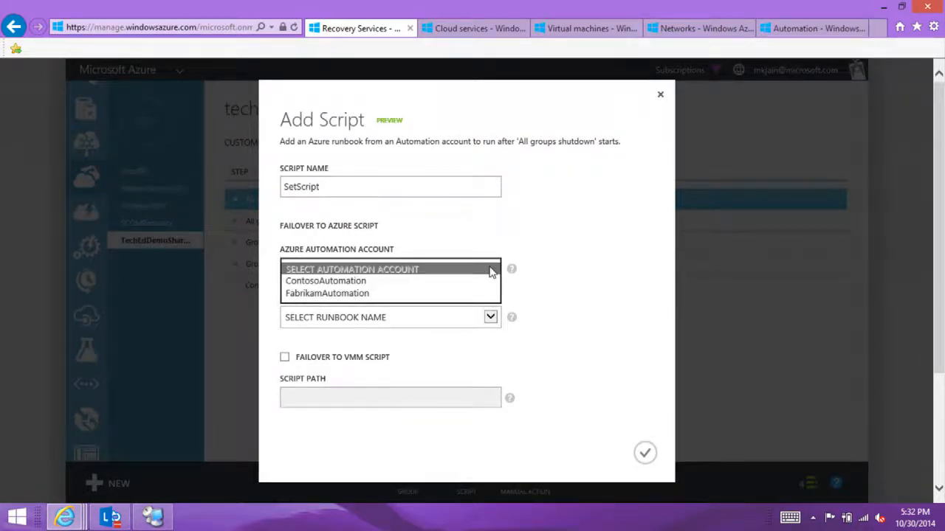
left_click(435, 282)
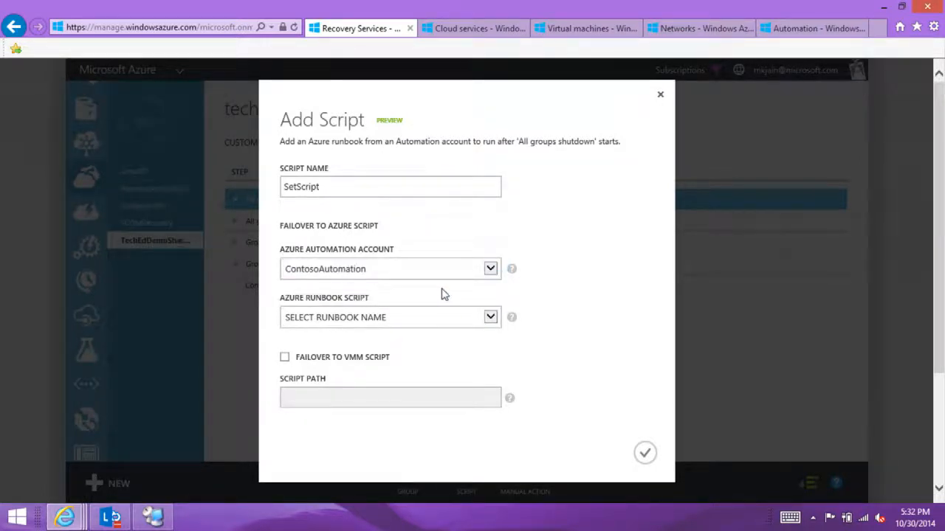
left_click(417, 318)
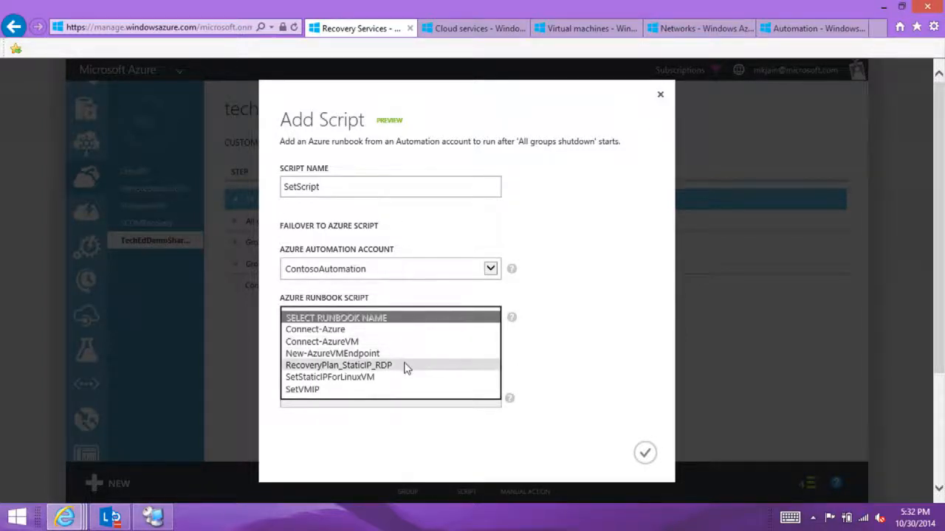
left_click(380, 389)
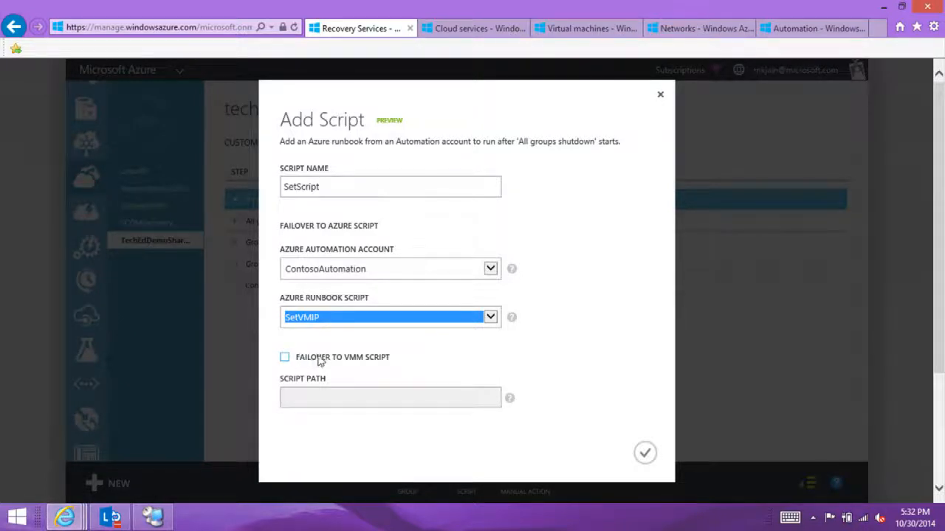
left_click(644, 452)
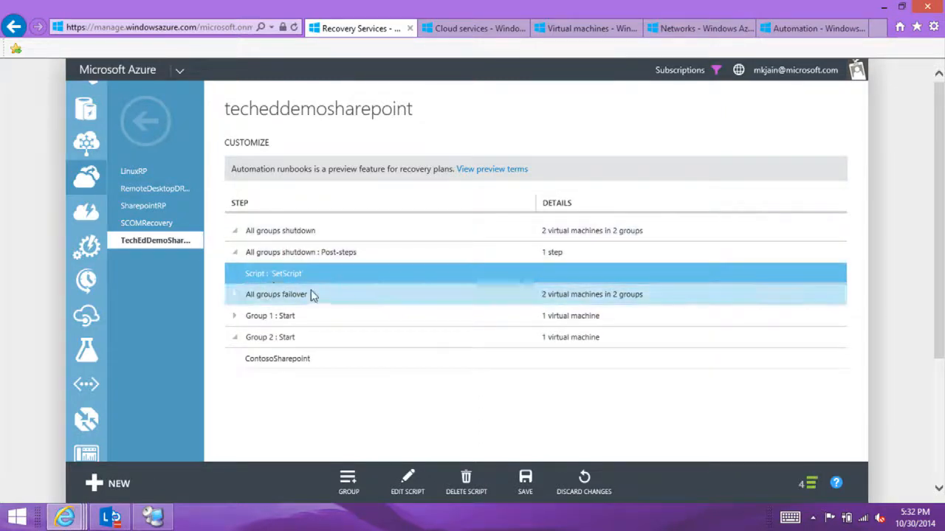
Step: Save the added script to the TechEdDemoSharePoint recovery plan and dismiss the completed notifications
left_click(527, 481)
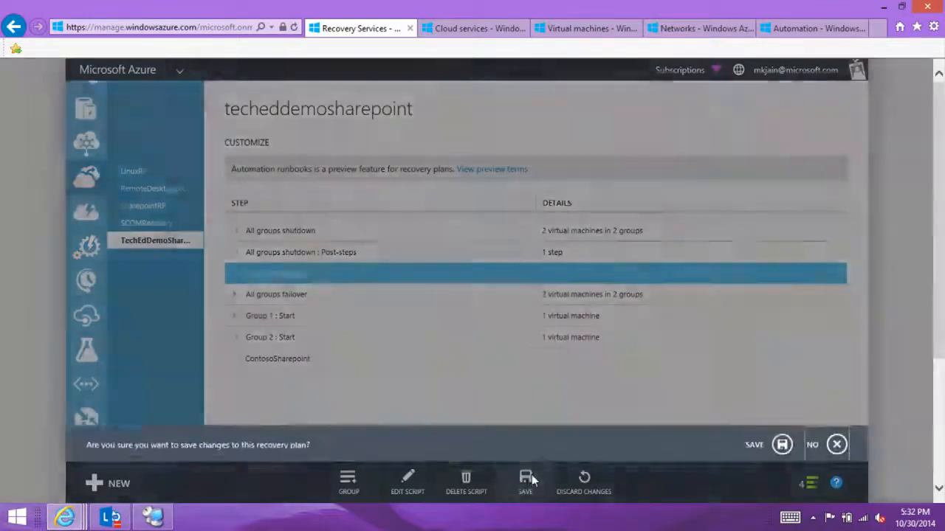
left_click(784, 445)
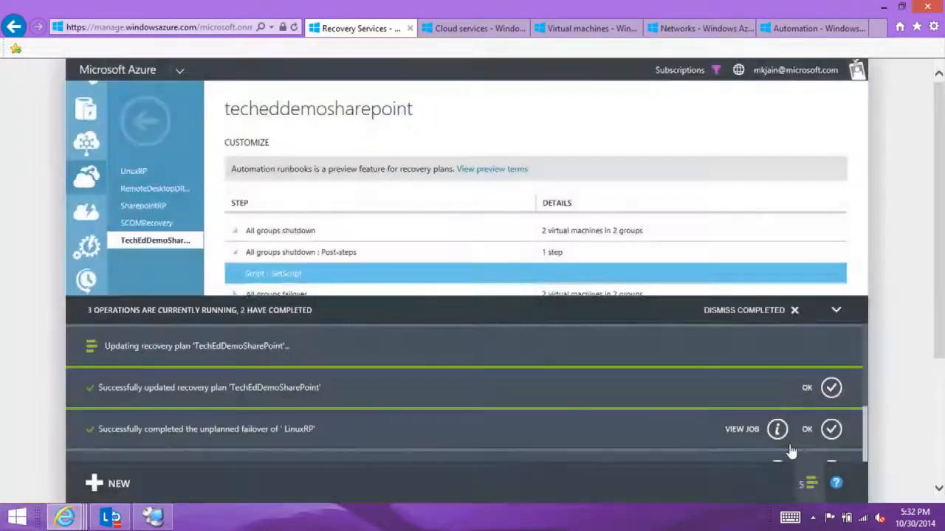
left_click(794, 310)
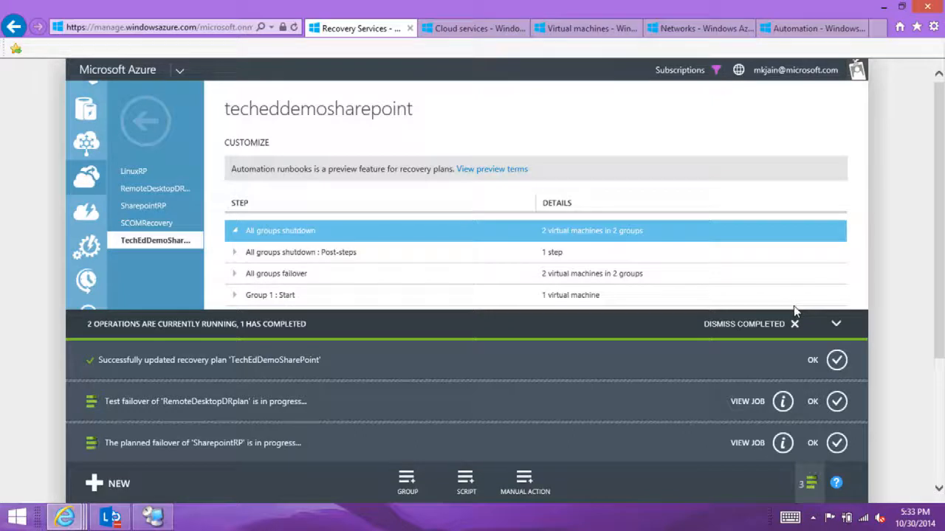
left_click(795, 310)
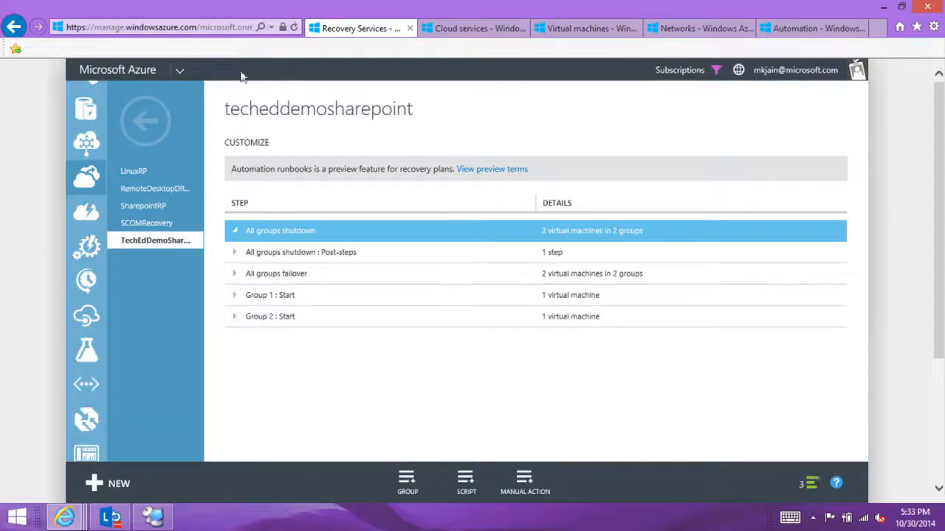
Step: Return to the e2a recovery plans, then review the runbooks in the ContosoAutomation automation account
left_click(145, 120)
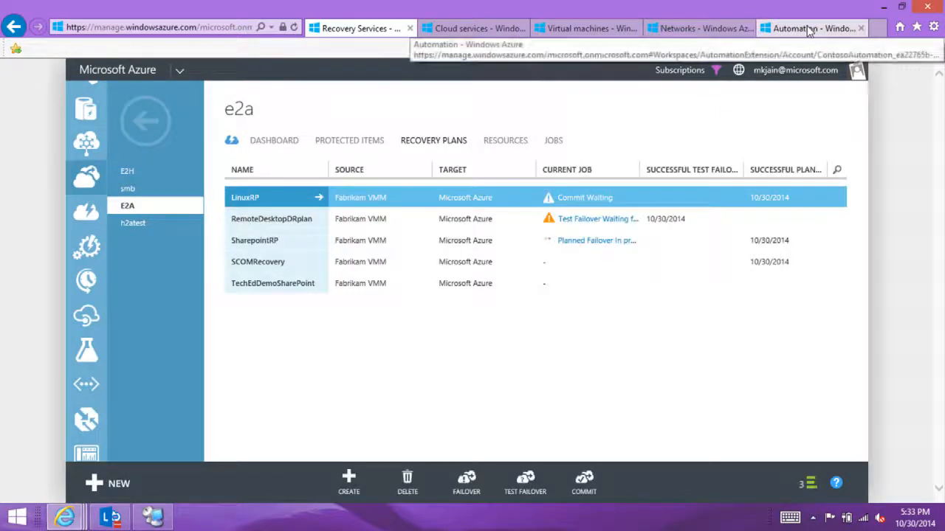
left_click(809, 30)
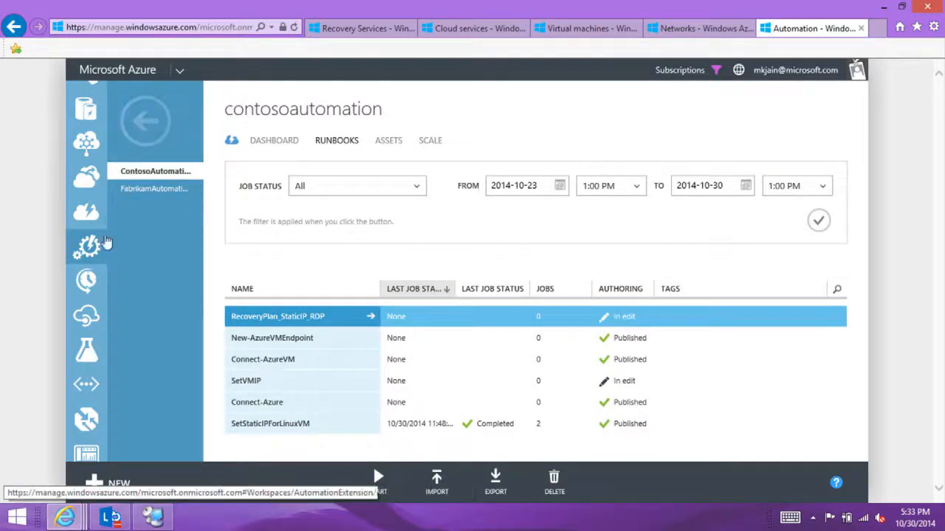
left_click(107, 238)
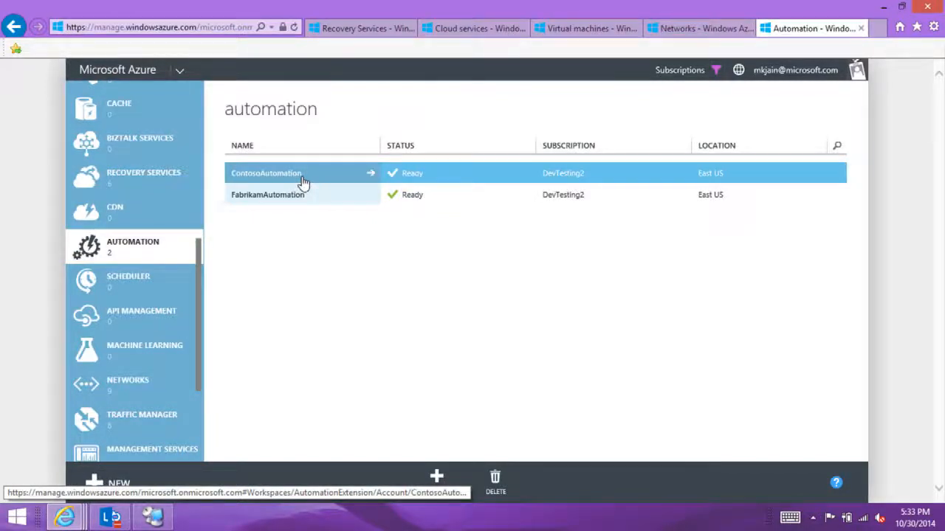
left_click(301, 177)
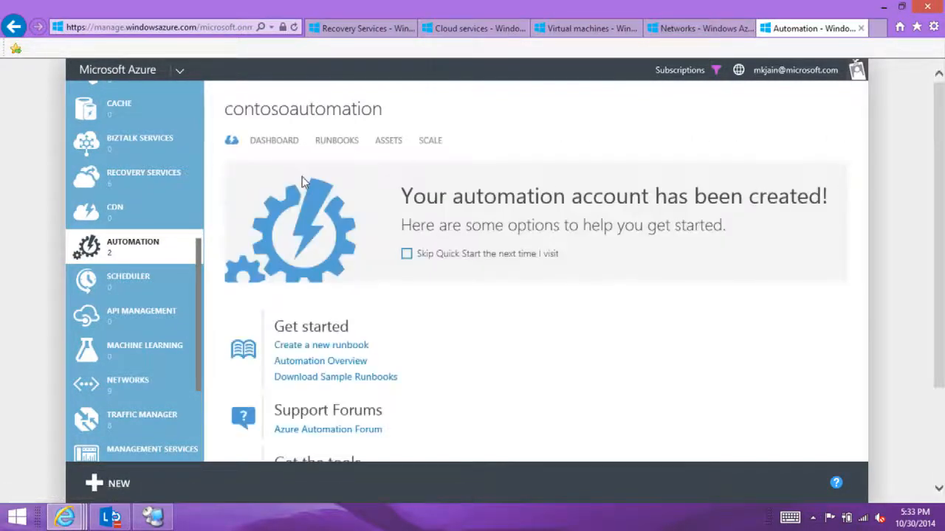
left_click(341, 147)
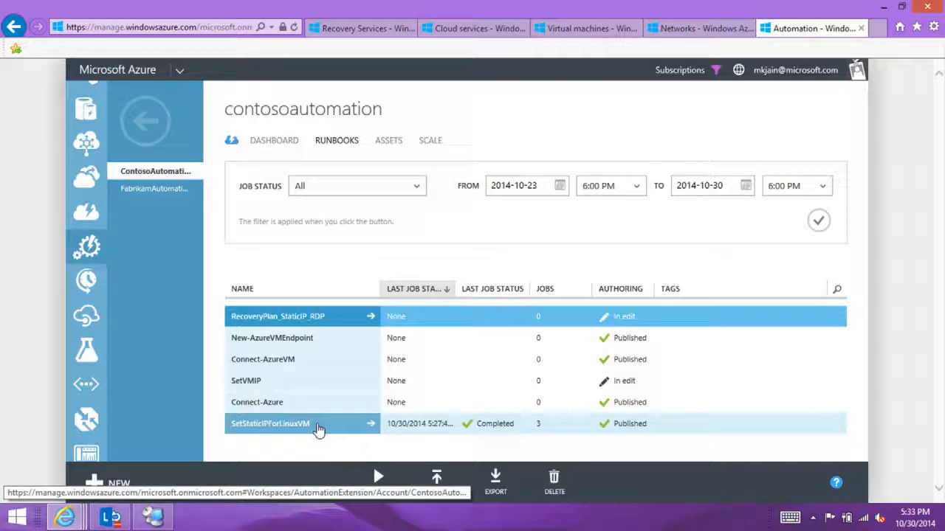
Step: Examine the full published script of the SetStaticIPForLinuxVM runbook and its list of jobs
left_click(317, 428)
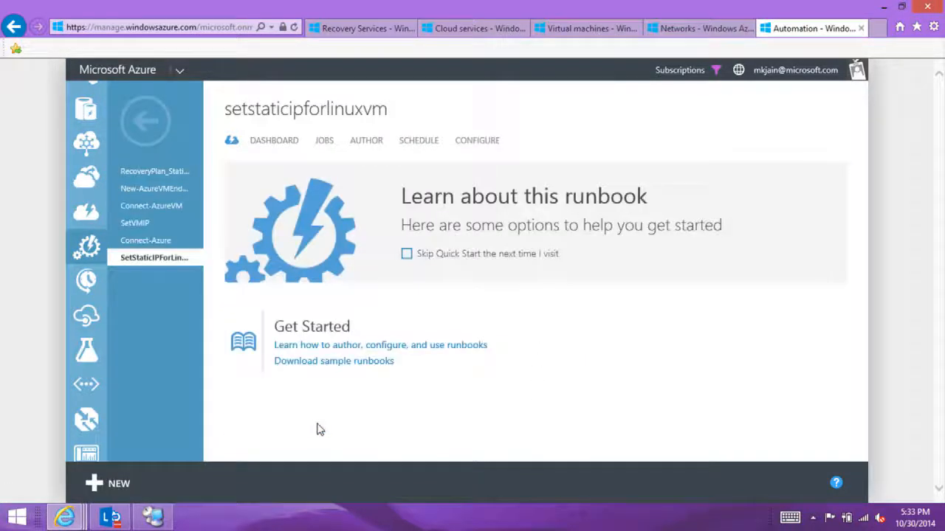
left_click(367, 148)
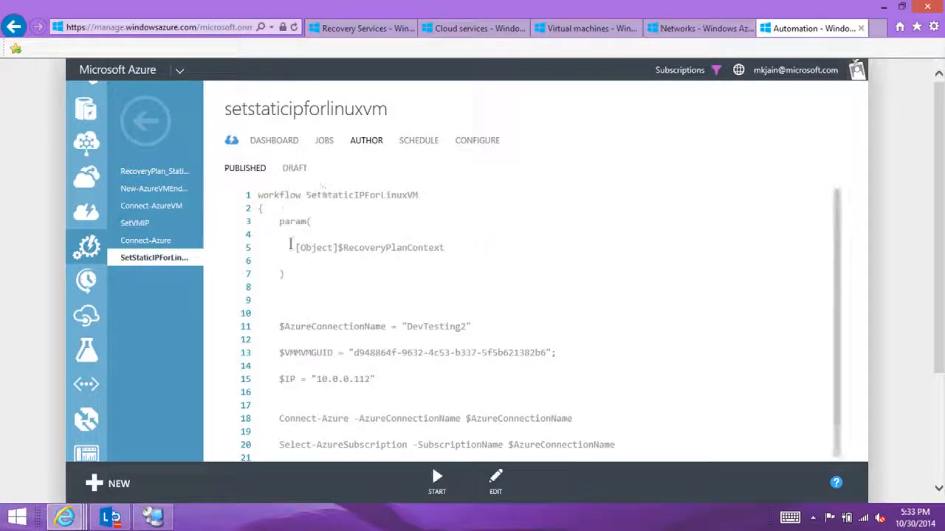
left_click_drag(837, 281, 866, 333)
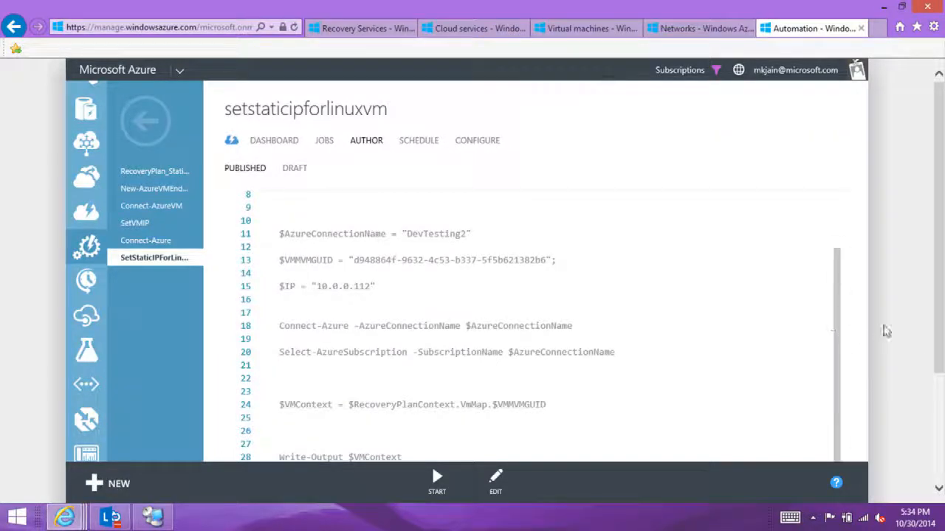
scroll(934, 331, "down", 2)
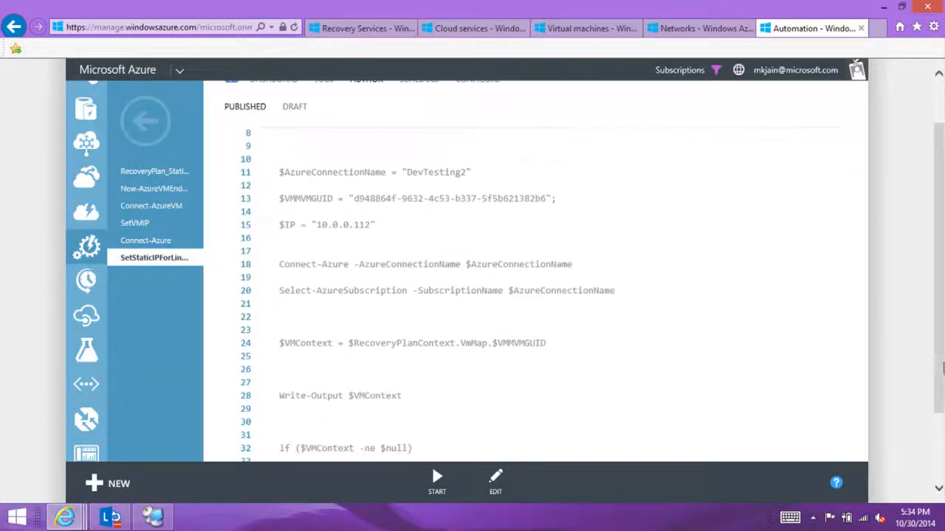
left_click_drag(839, 313, 840, 363)
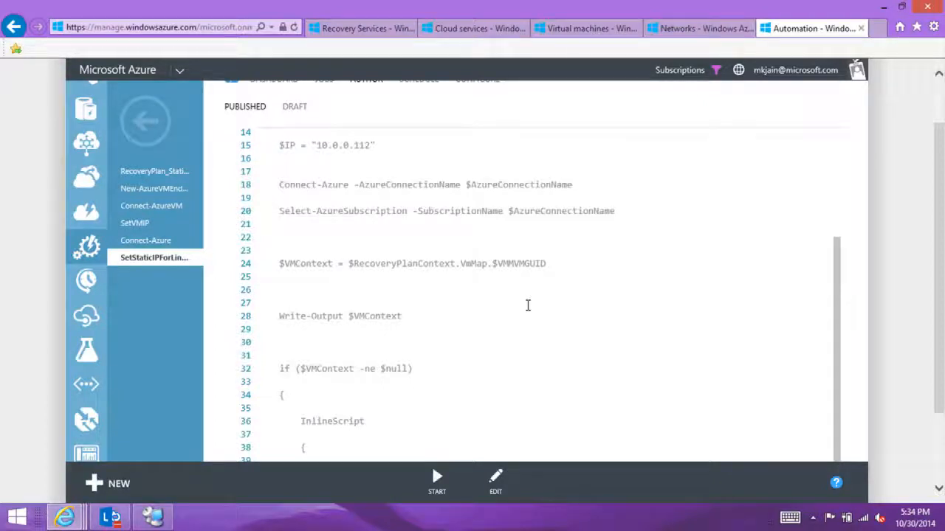
left_click_drag(839, 333, 859, 368)
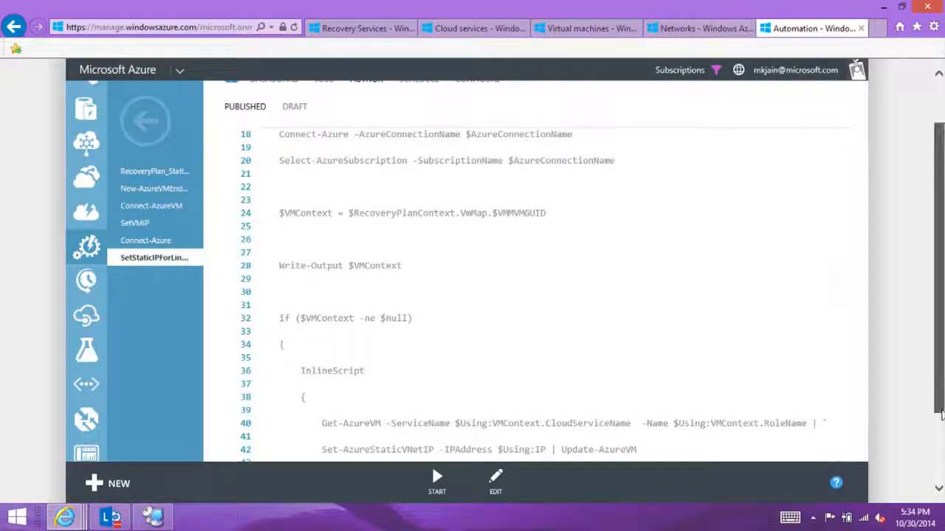
scroll(937, 443, "down", 2)
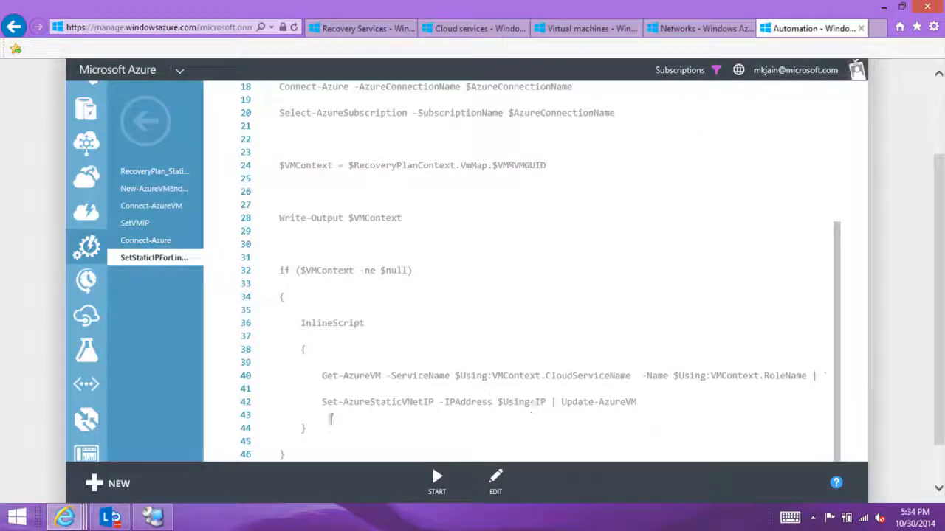
left_click(324, 393)
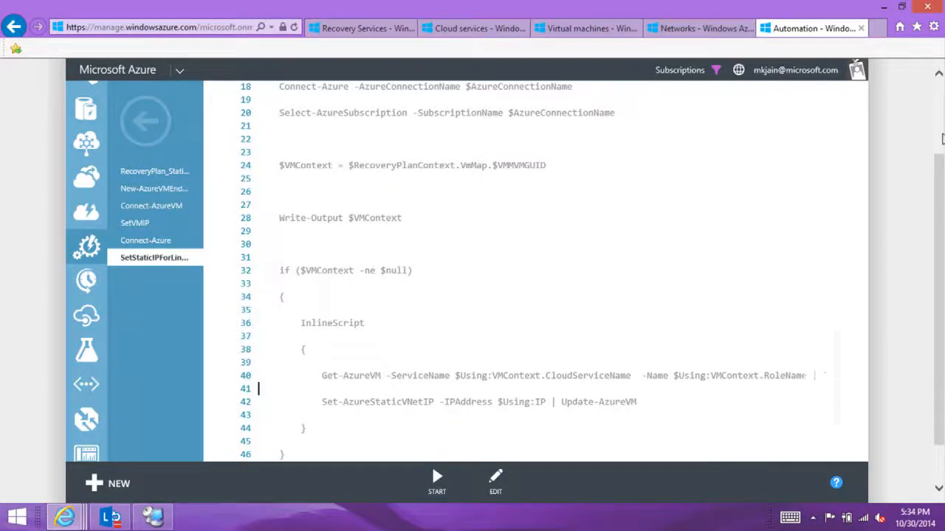
left_click(942, 140)
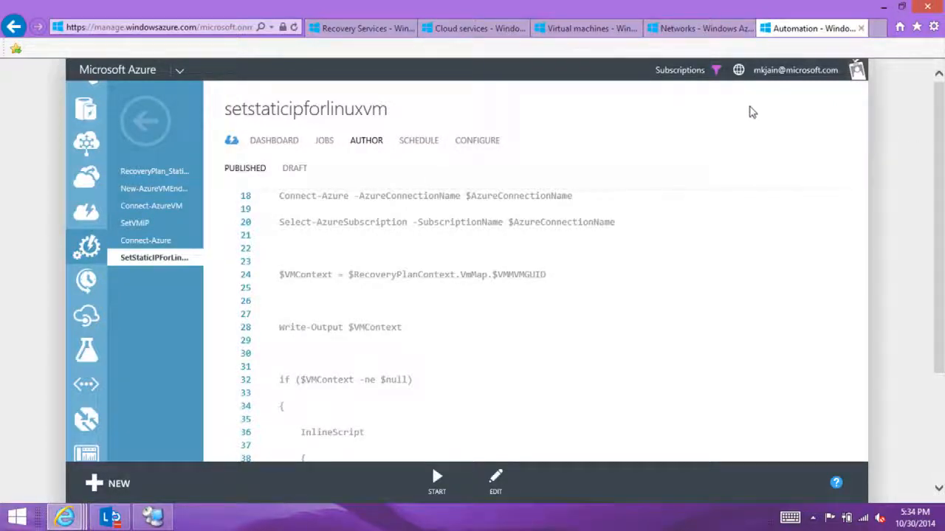
left_click(325, 143)
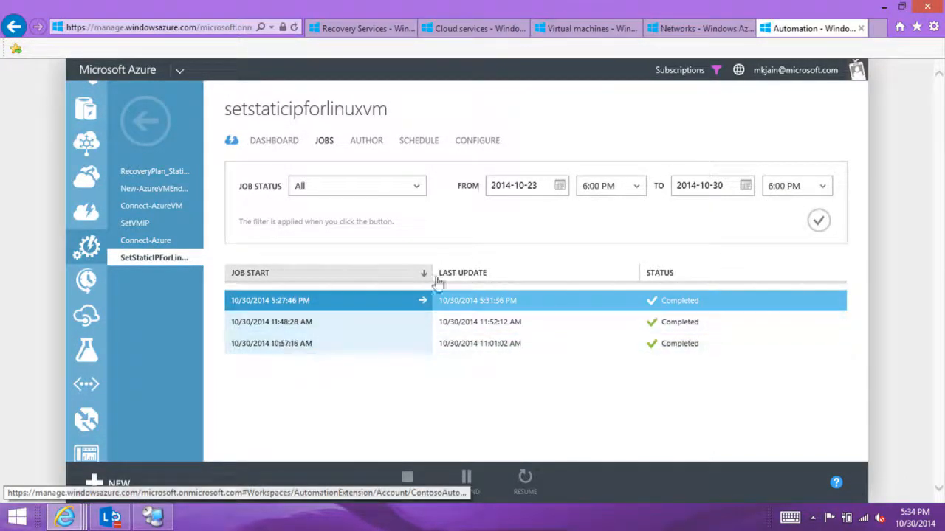
Step: Renew the timed-out portal sessions on the Networks and Automation pages
left_click(675, 35)
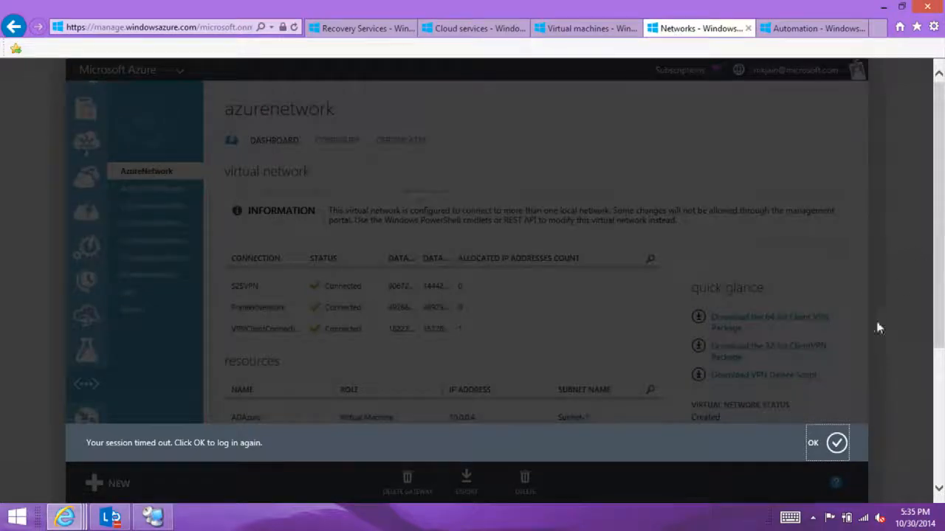
left_click(832, 444)
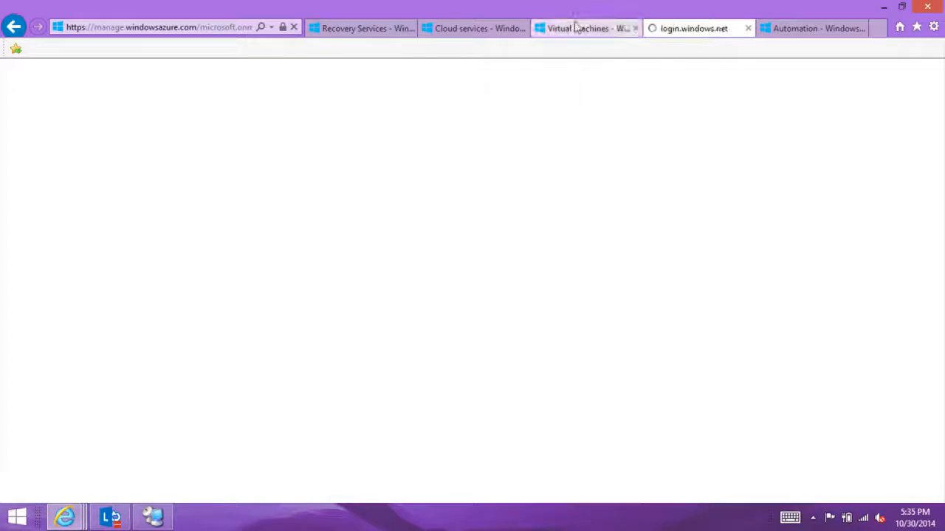
left_click(785, 28)
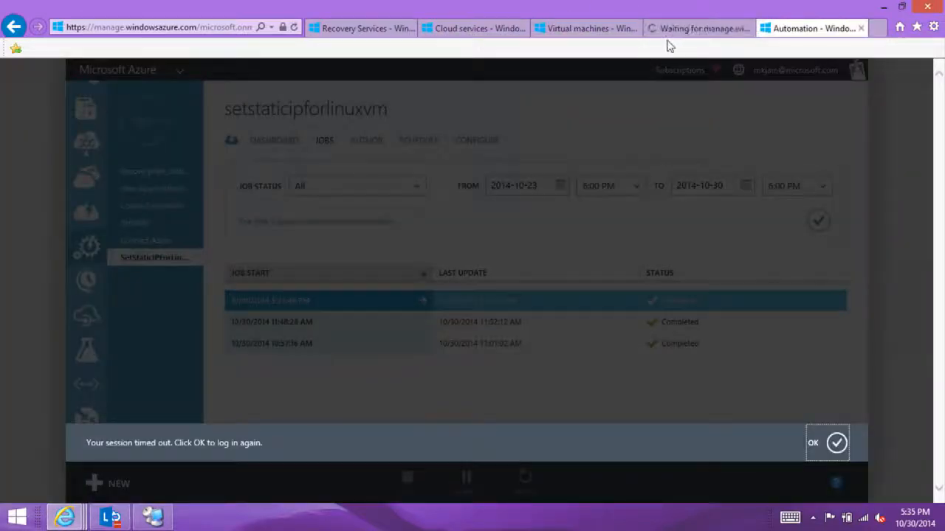
left_click(836, 443)
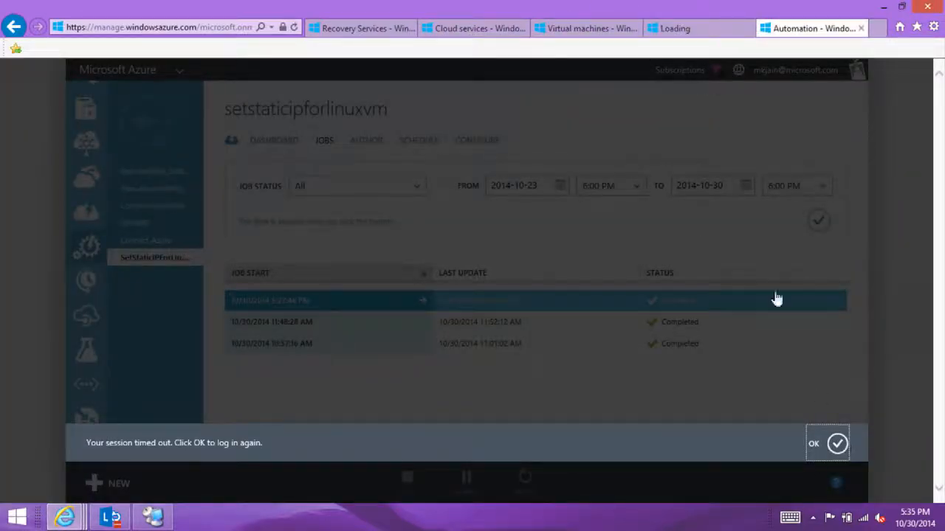
left_click(684, 33)
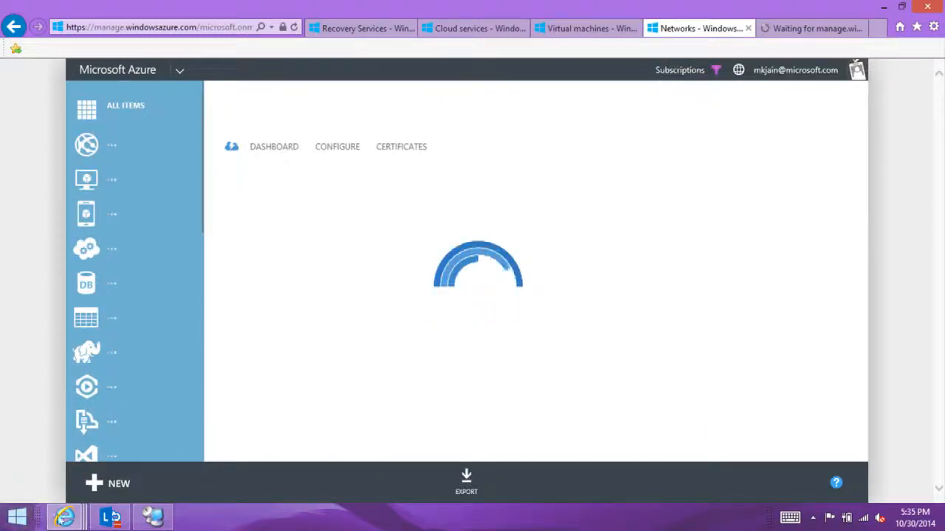
left_click(92, 481)
left_click(147, 295)
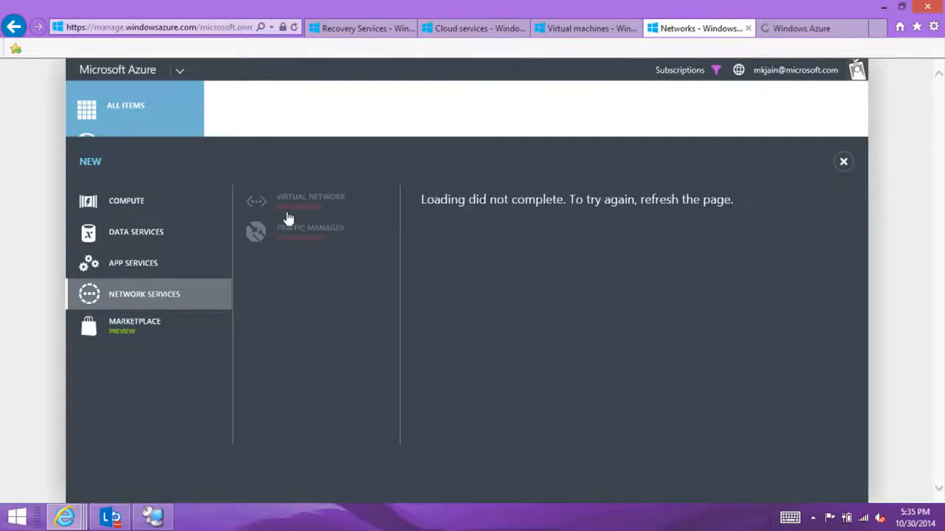
left_click(301, 135)
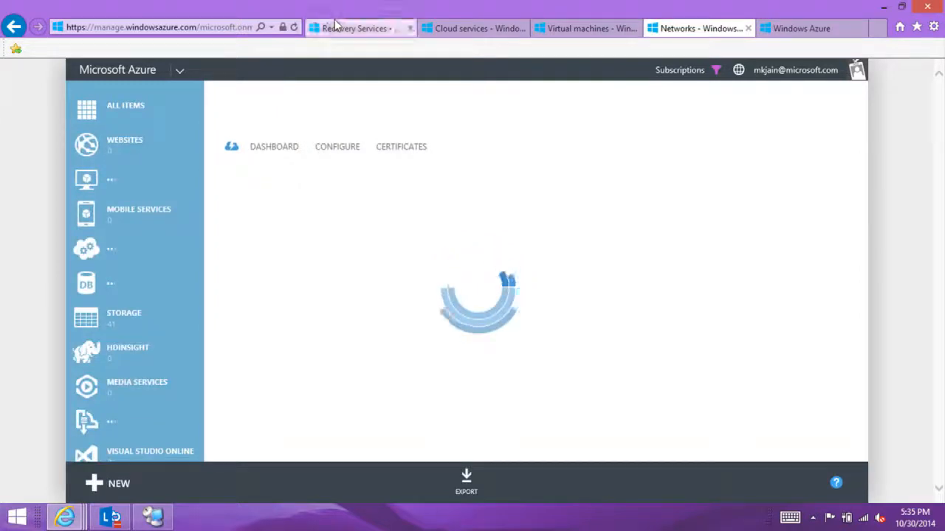
Step: Renew the timed-out portal sessions on the Recovery Services, Cloud services and Virtual machines pages
left_click(334, 27)
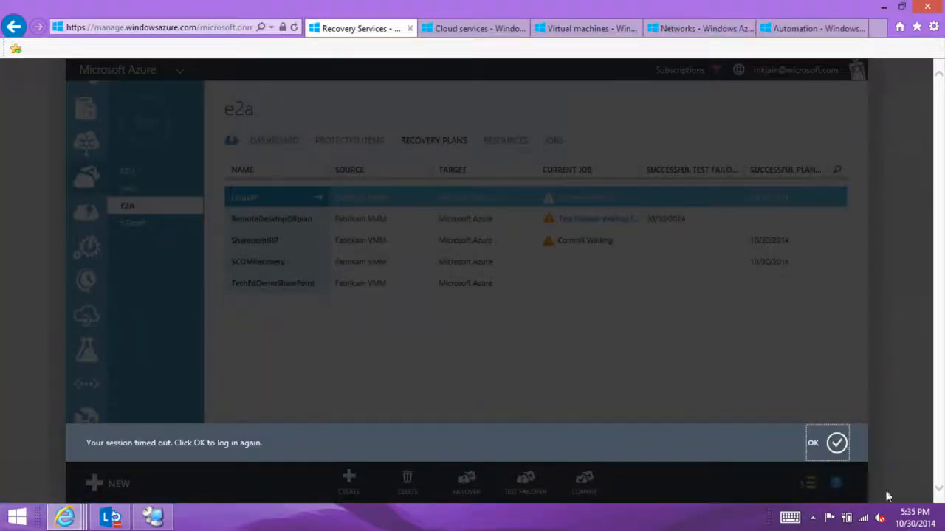
left_click(448, 27)
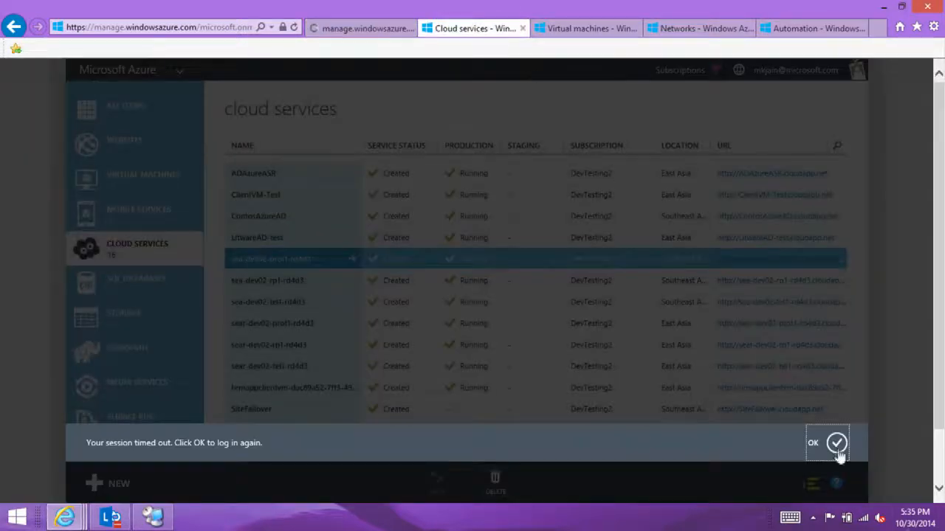
left_click(836, 443)
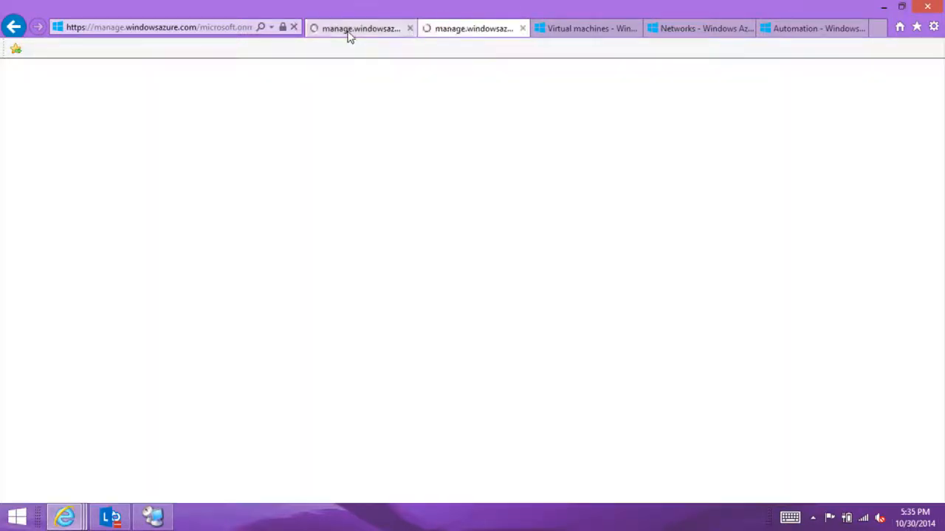
left_click(350, 36)
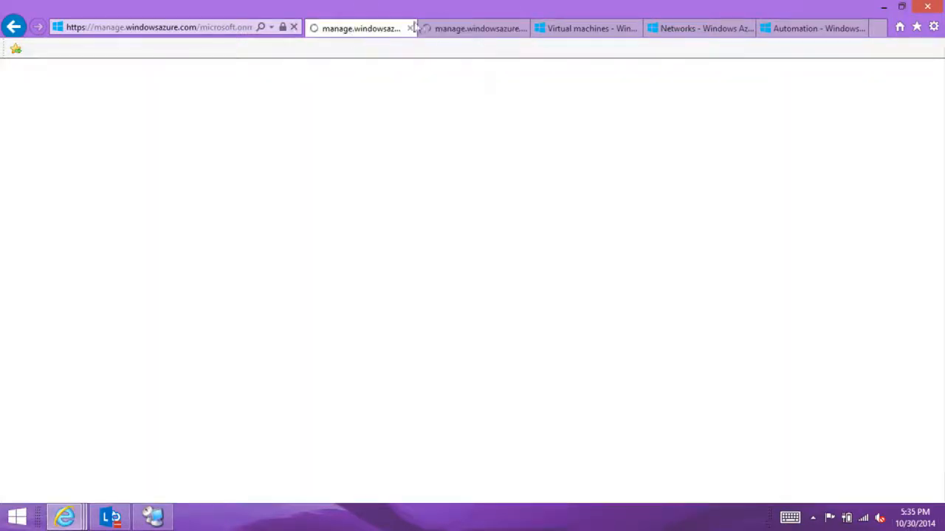
left_click(559, 35)
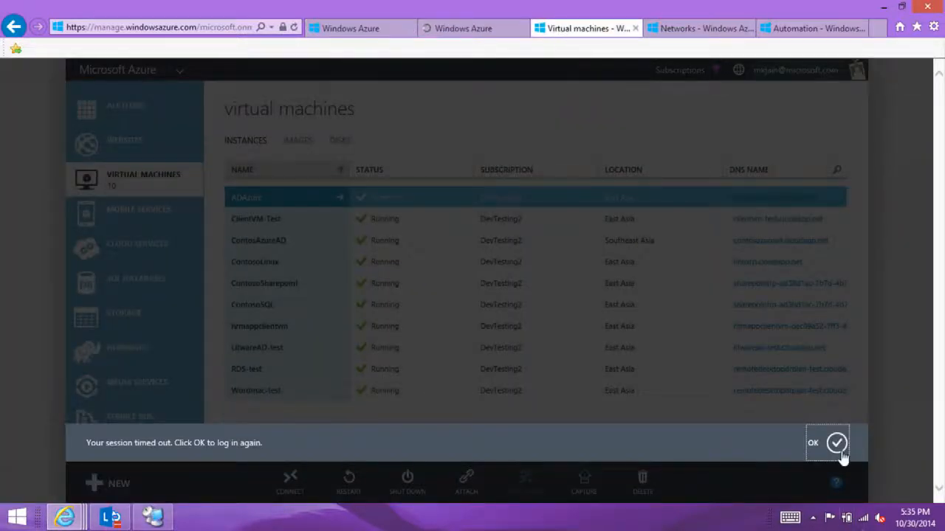
left_click(836, 443)
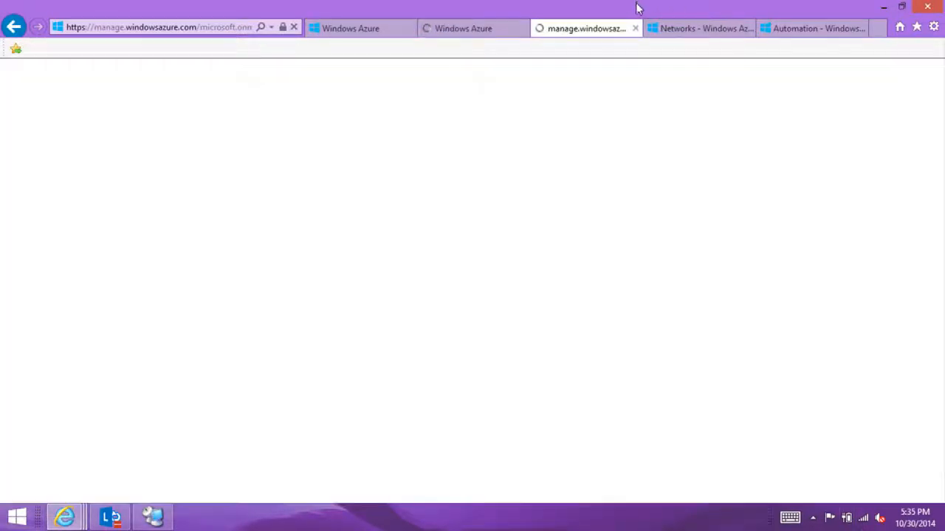
Step: From the Networks page, start a custom virtual network named TechEdDemo, keeping South Central US as its location
left_click(679, 28)
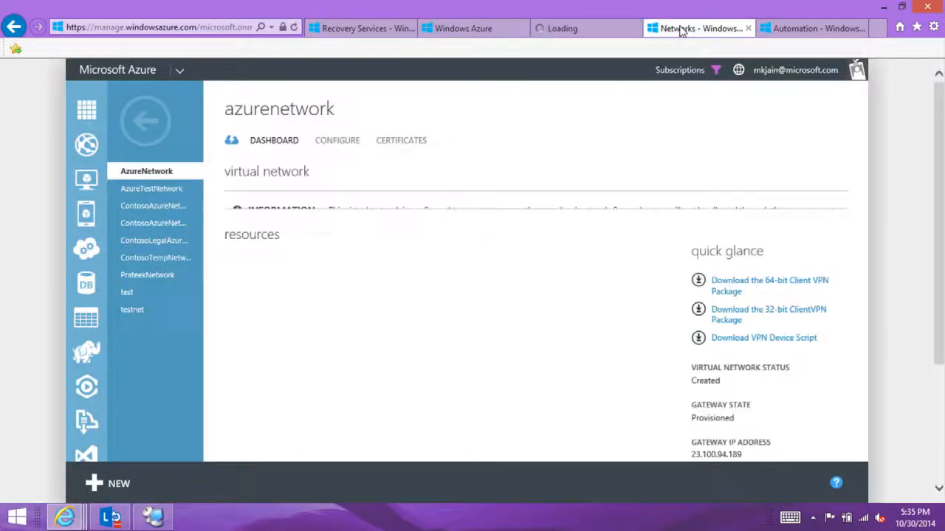
left_click(90, 488)
left_click(121, 293)
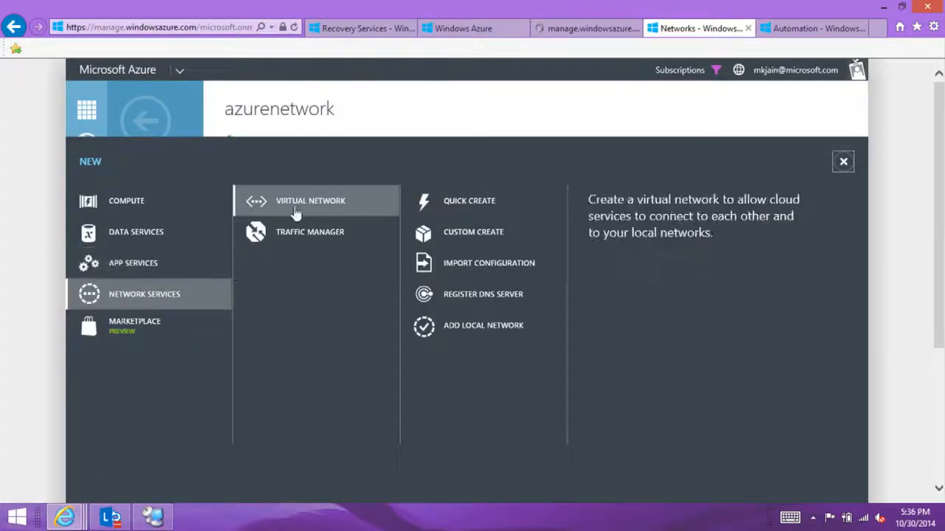
left_click(451, 238)
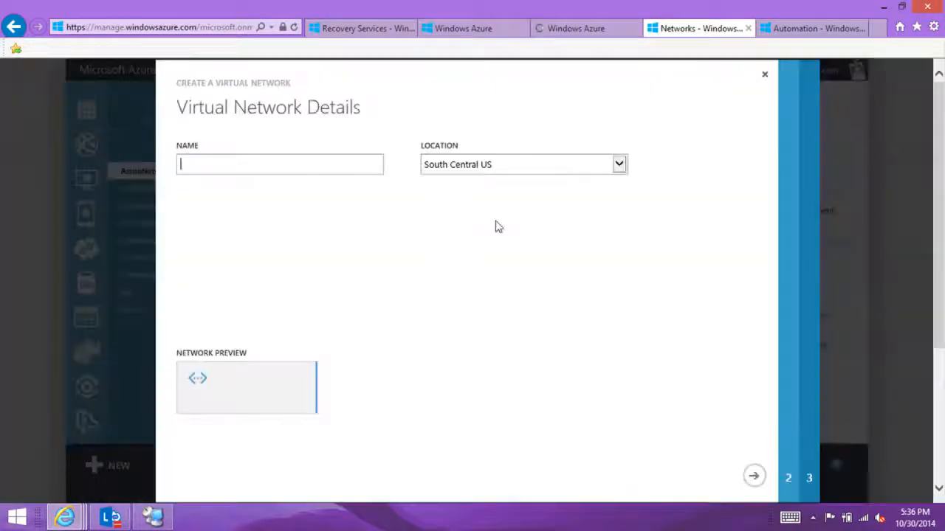
type("TechEdDemo")
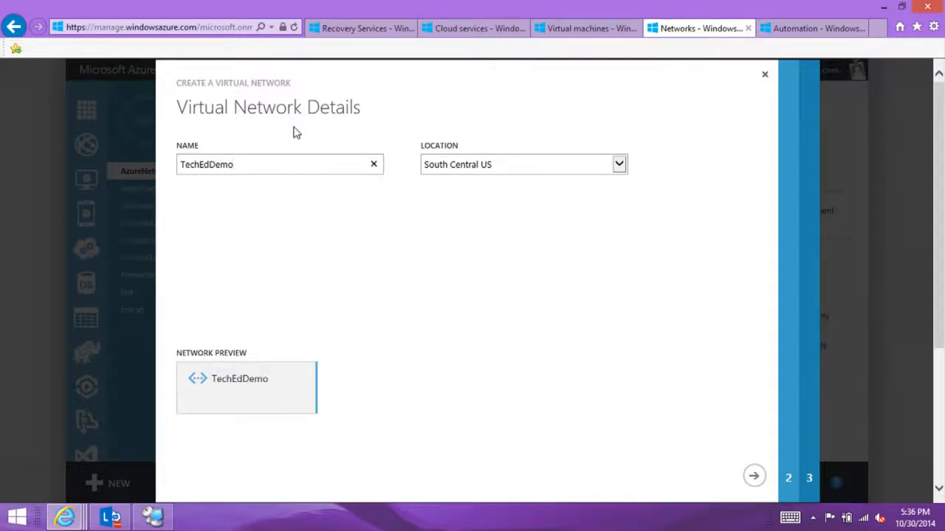
left_click(757, 479)
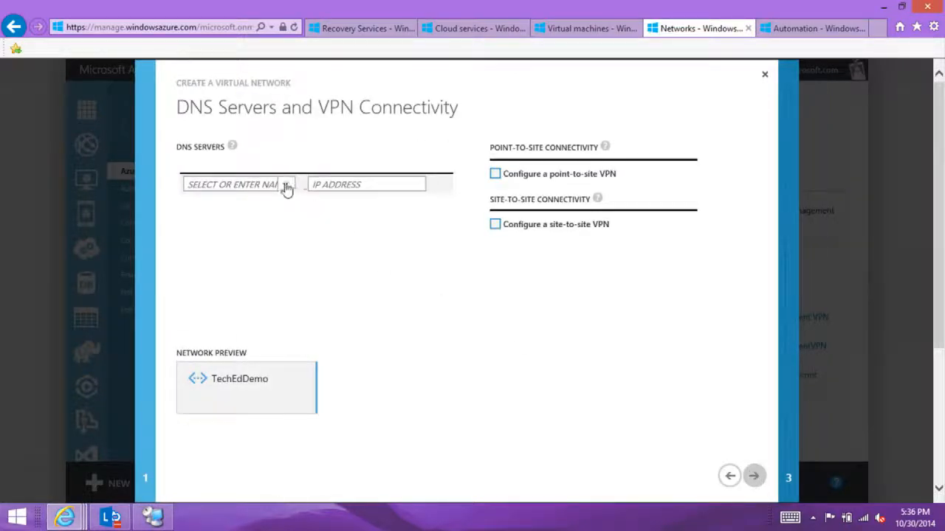
Step: Assign Azure-DNS as the virtual network's DNS server and enable both point-to-site and site-to-site VPN connectivity
left_click(243, 183)
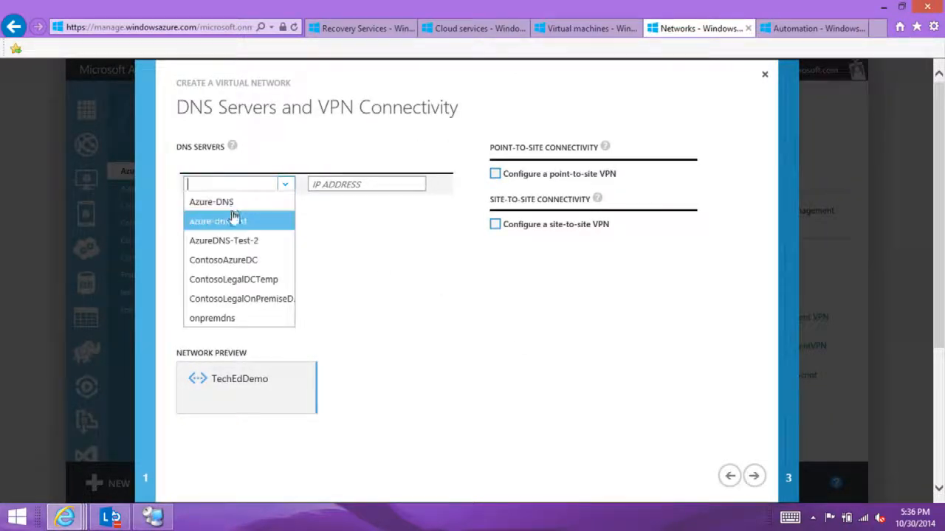
left_click(231, 202)
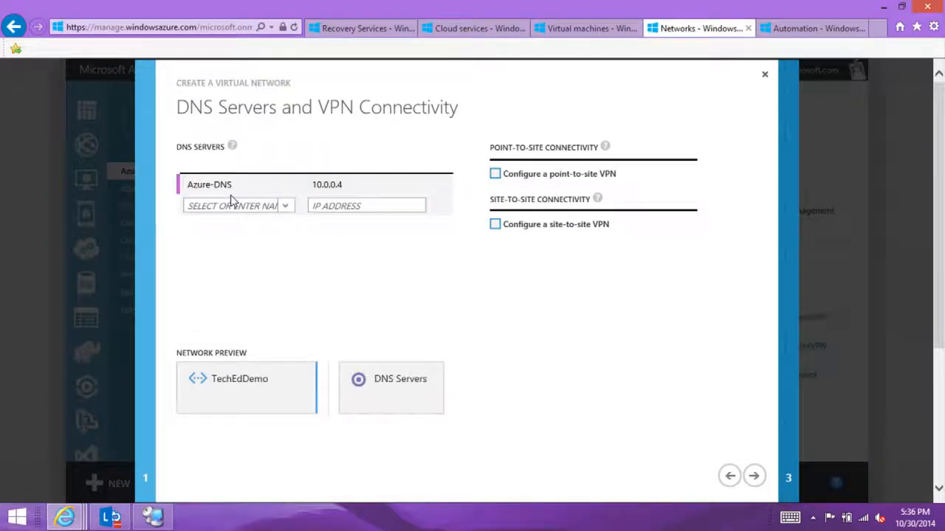
left_click(496, 174)
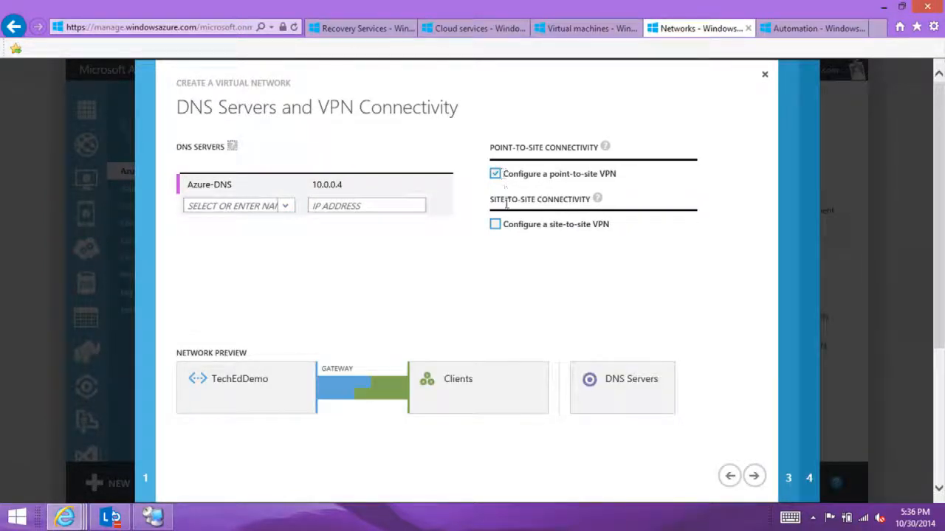
left_click(497, 228)
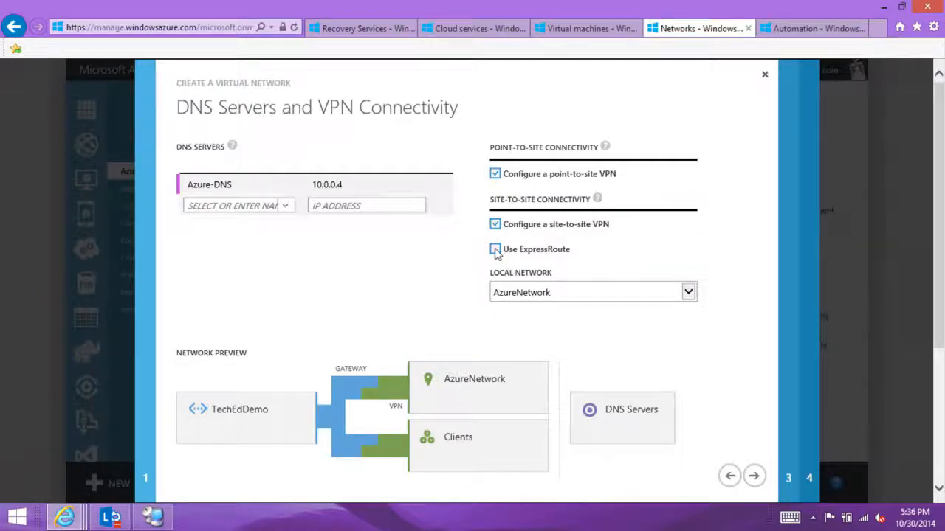
Step: Review the point-to-site and virtual network address space pages, and cancel creating the TechEdDemo network
left_click(754, 476)
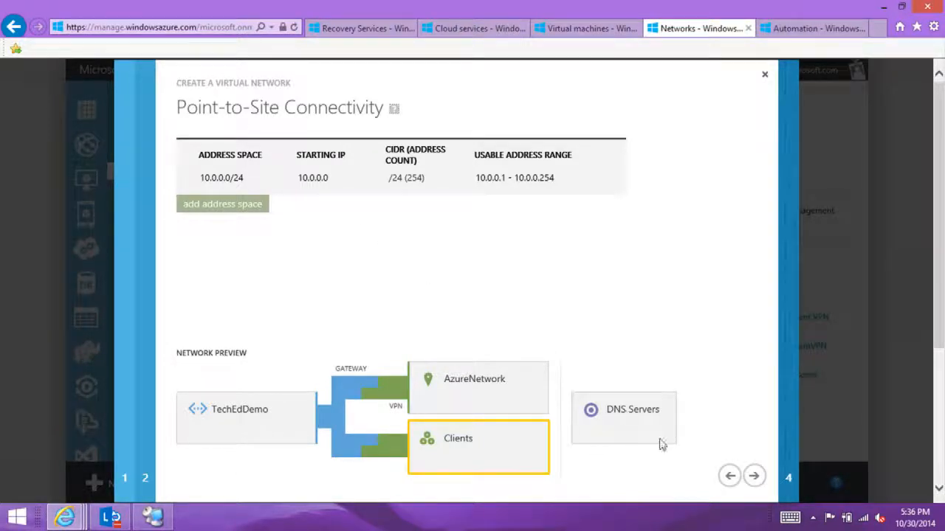
left_click(751, 477)
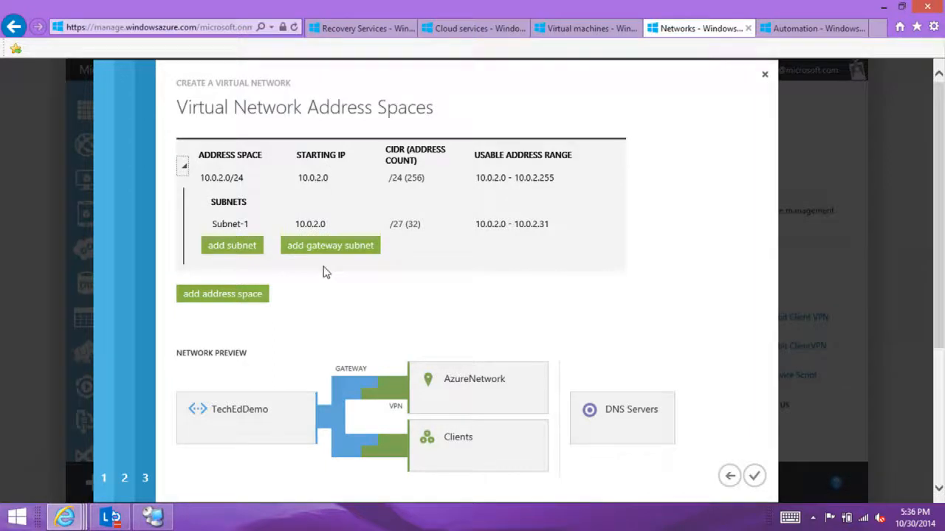
left_click(766, 75)
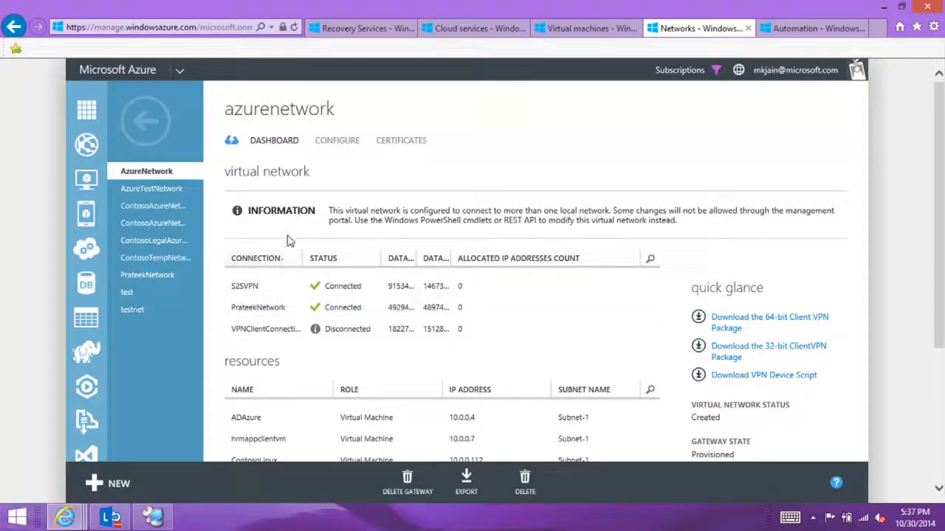
Step: Examine the resources, gateway details and connections on the AzureNetwork virtual network's dashboard
left_click_drag(943, 291, 929, 446)
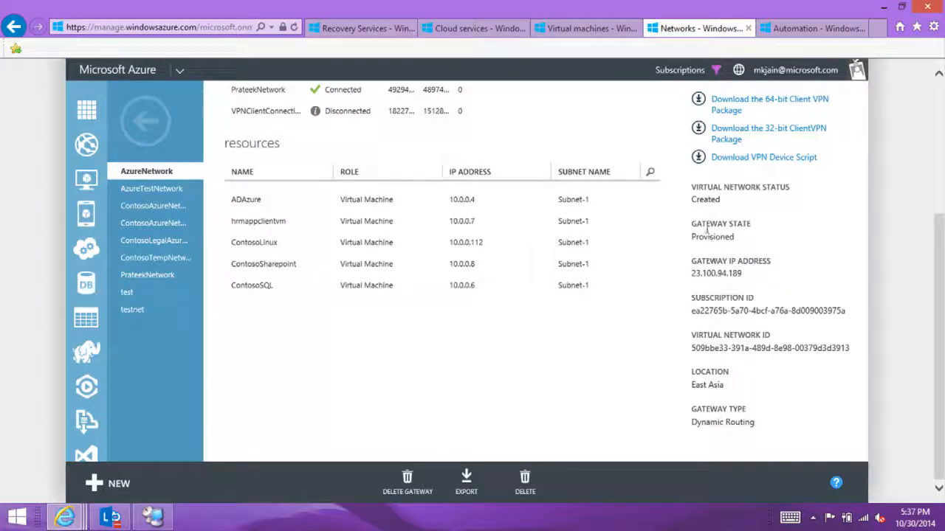
left_click(939, 158)
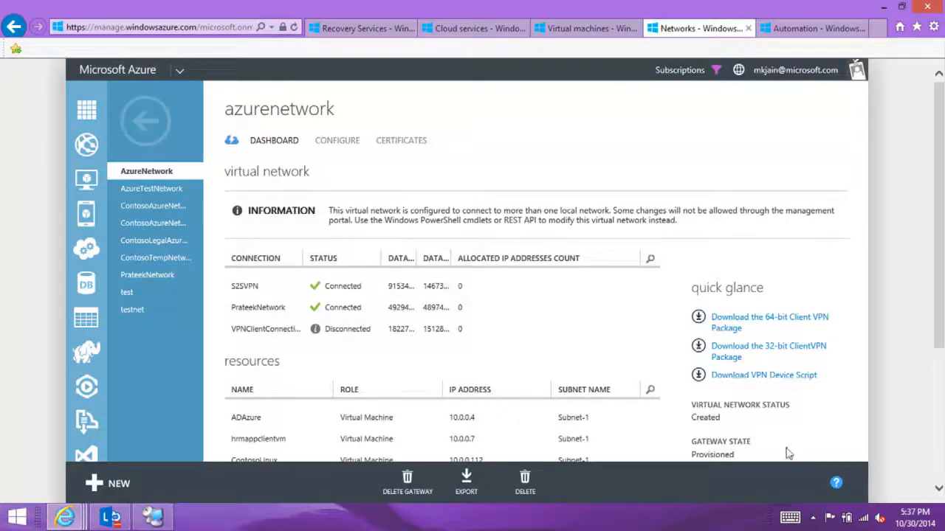
Step: Start the AzureNetwork VPN connection from the Windows network connections, and return to the E2A vault's recovery plans in the Azure portal
left_click(861, 521)
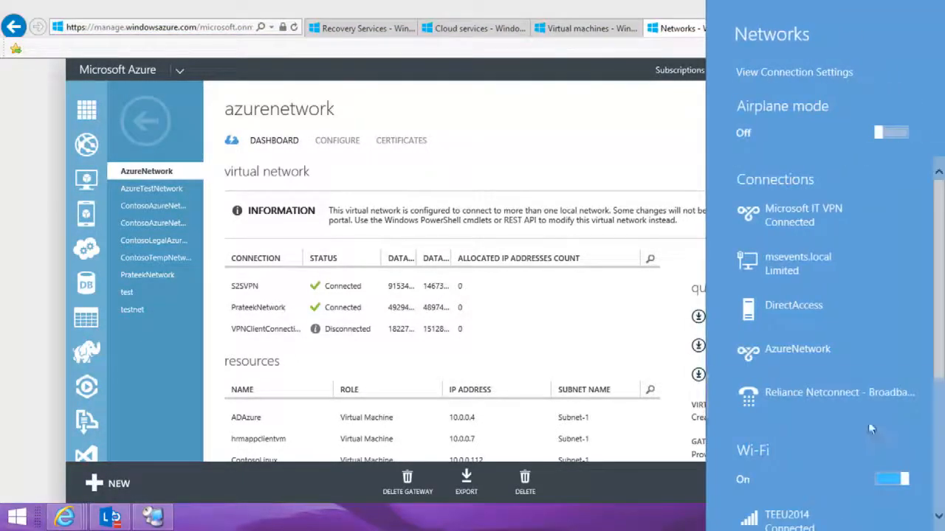
left_click(800, 356)
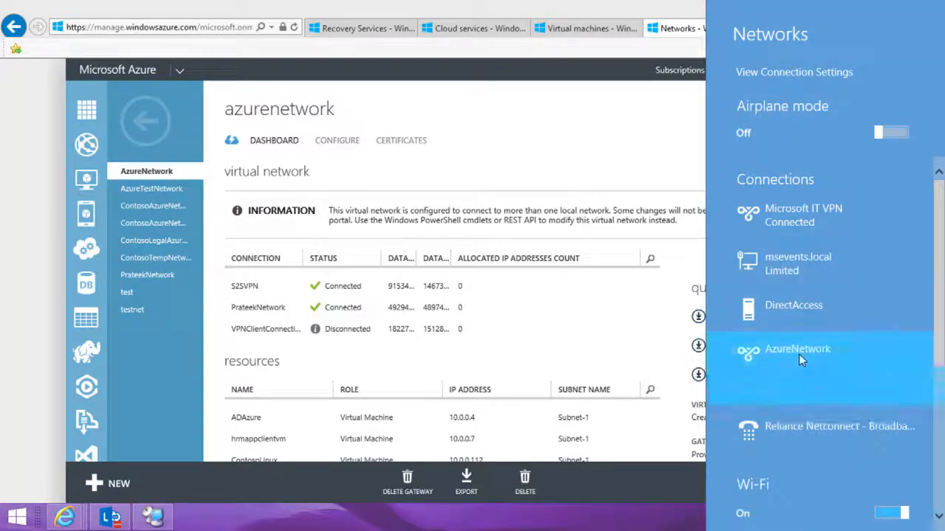
left_click(870, 382)
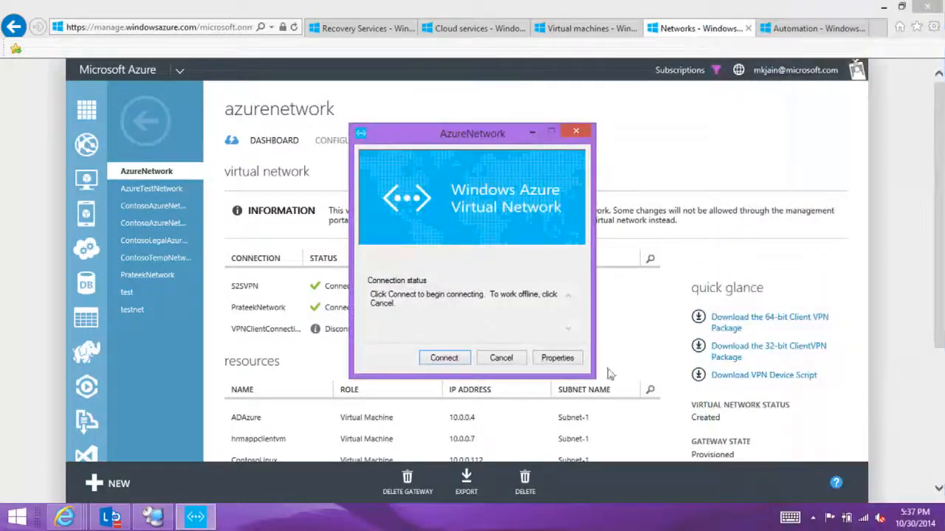
left_click(443, 358)
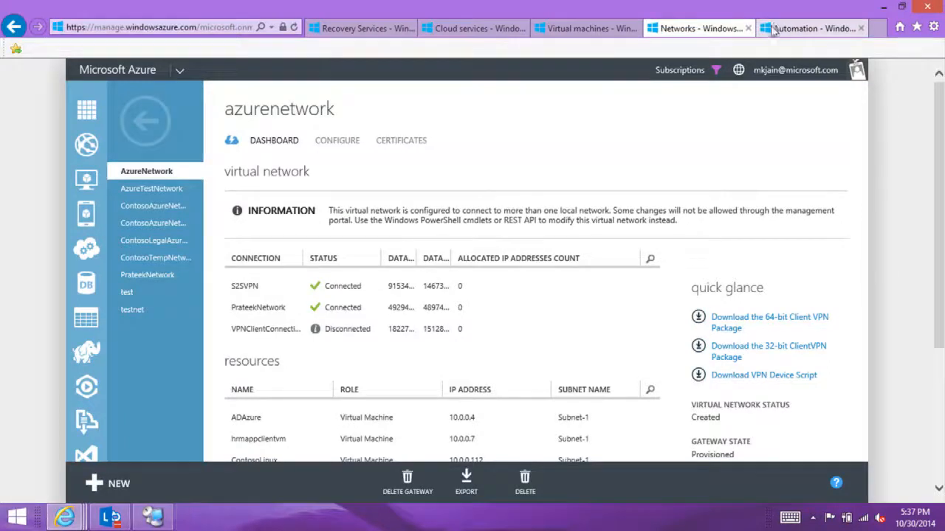
left_click(378, 28)
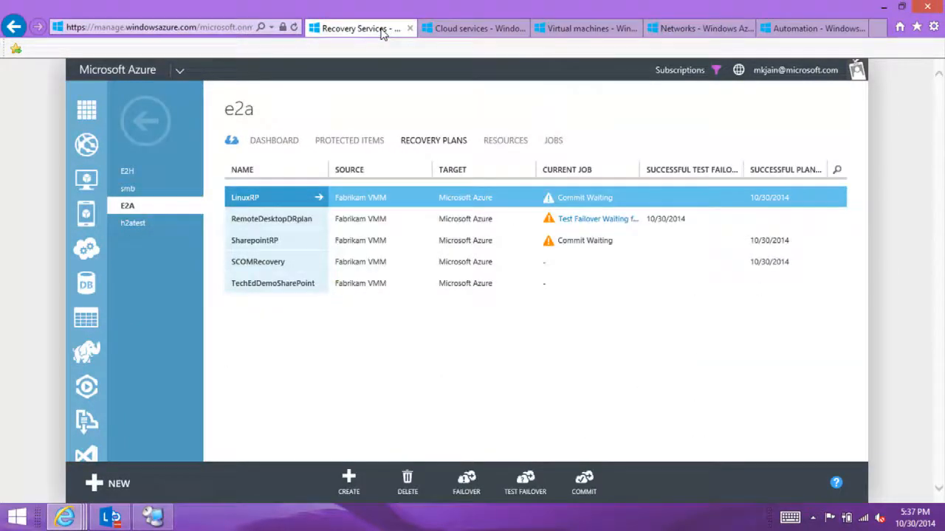
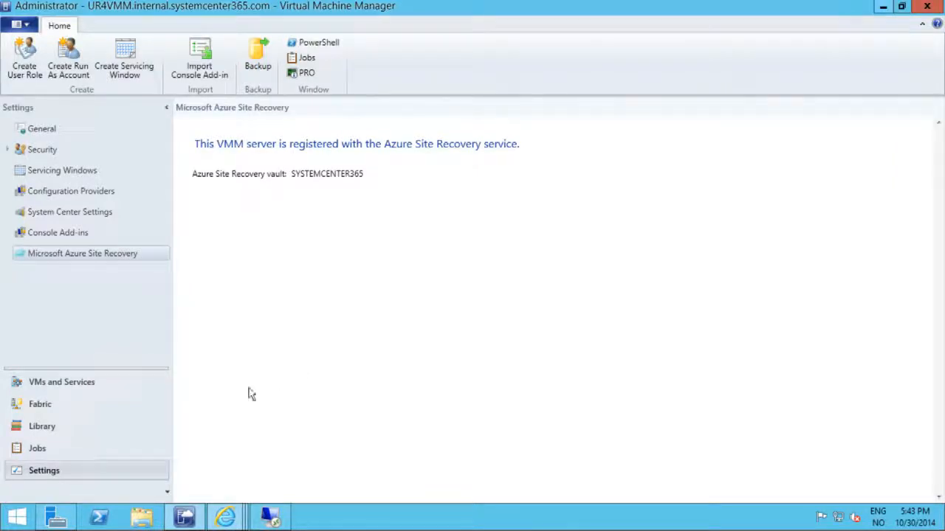
Step: Review the general properties of the Fabrikam Protected Cloud under VMs and Services, leaving them unchanged
left_click(71, 405)
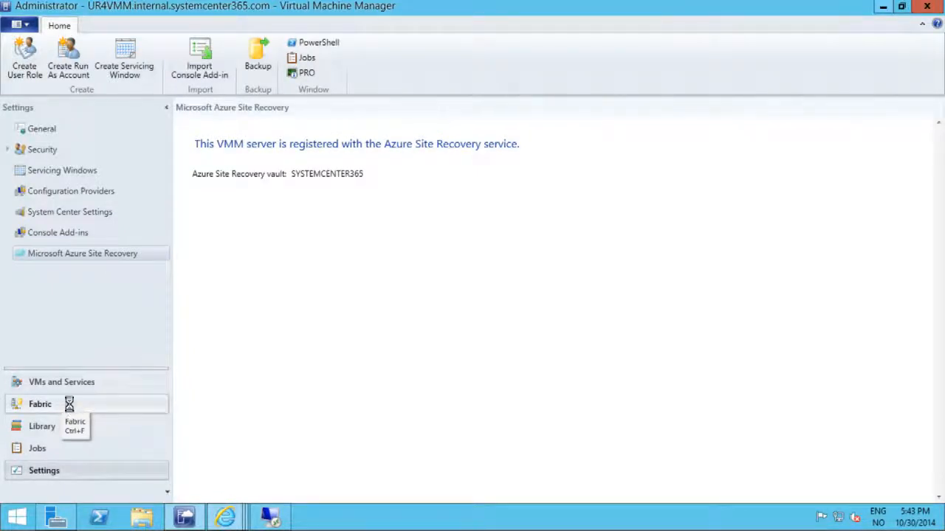
left_click(71, 389)
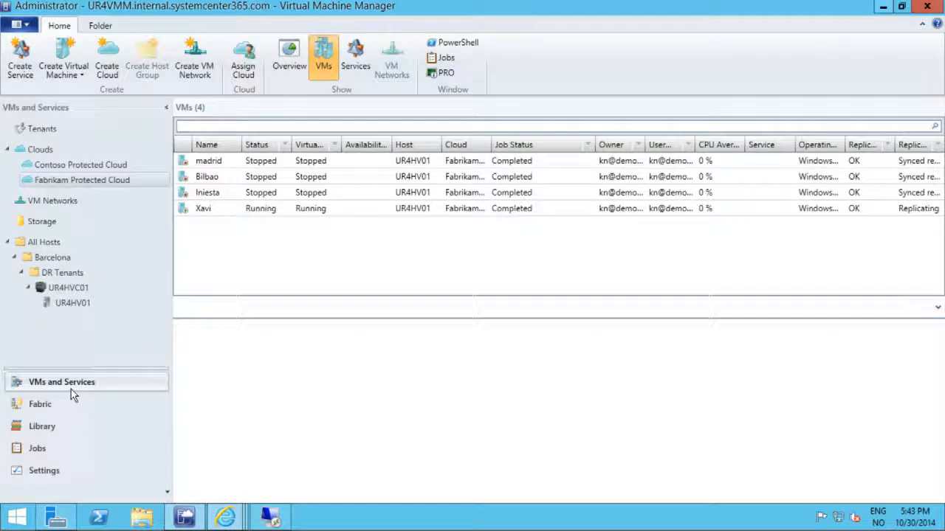
right_click(105, 184)
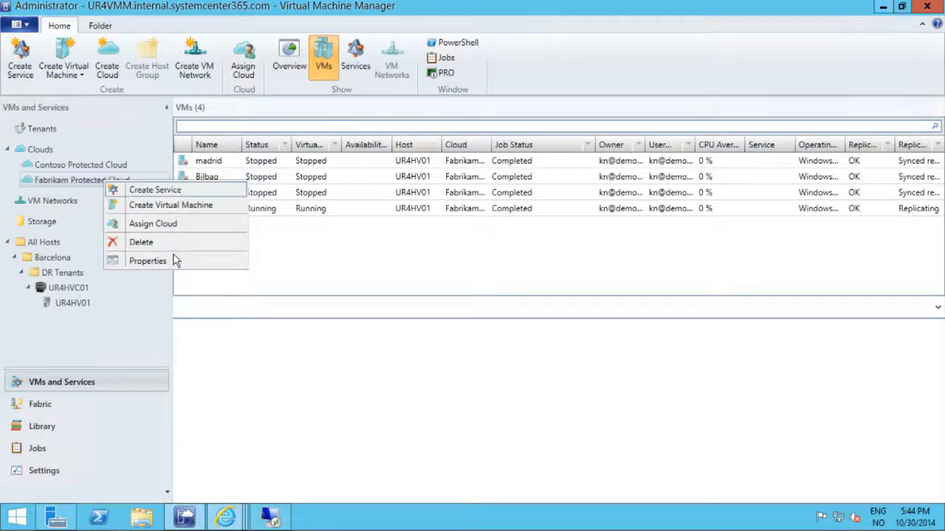
left_click(171, 263)
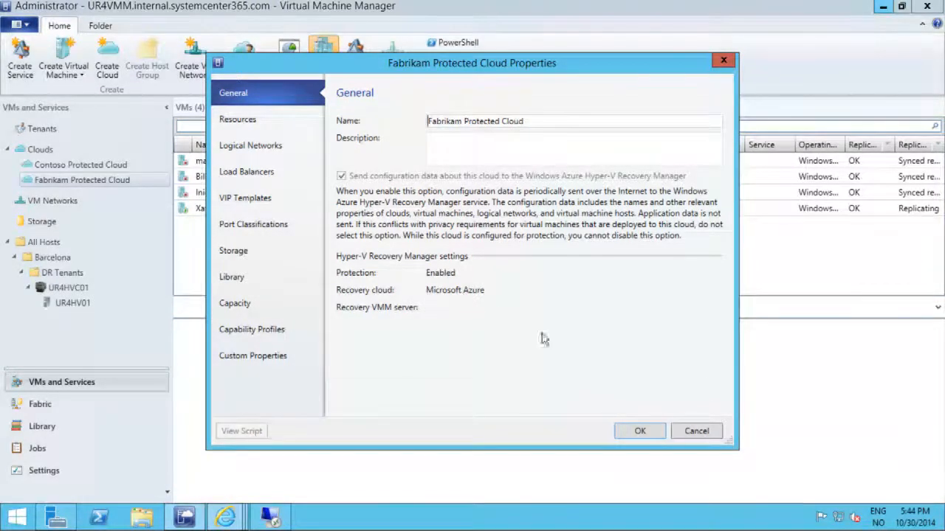
left_click(707, 427)
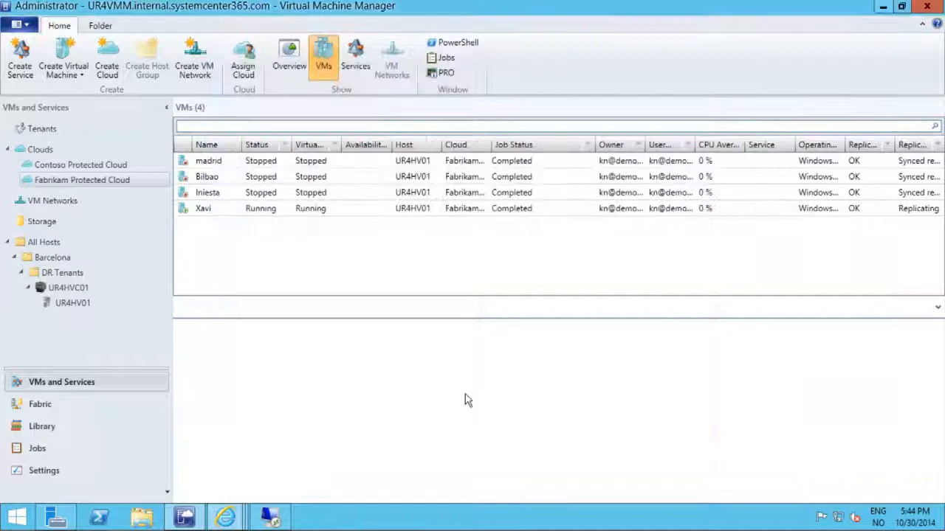
Step: Inspect the Microsoft Azure Site Recovery setting in the Barcelona template's hardware configuration in the library, and cancel without changes
left_click(77, 432)
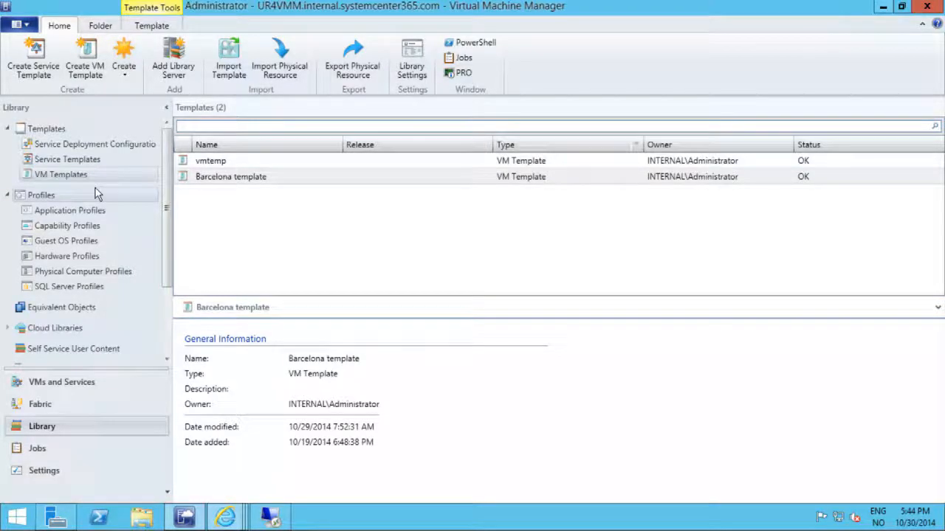
double_click(248, 183)
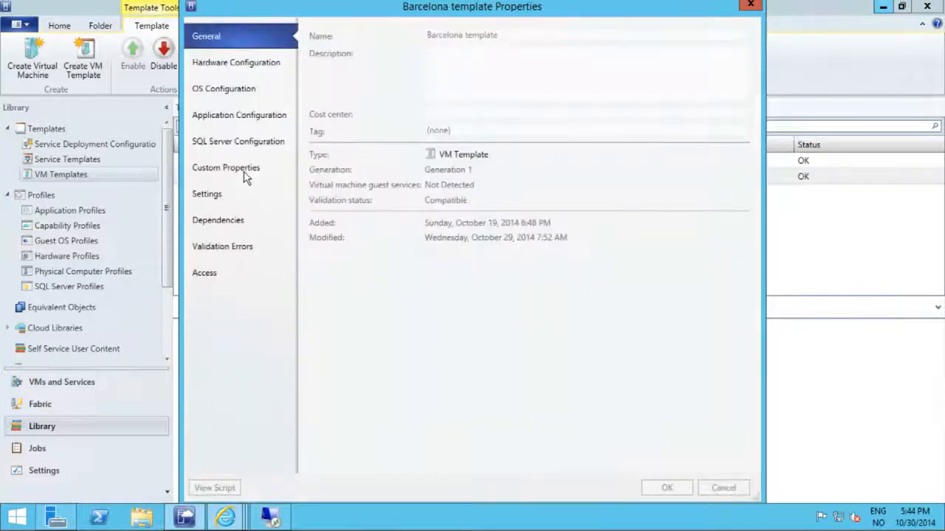
left_click(245, 173)
left_click(238, 70)
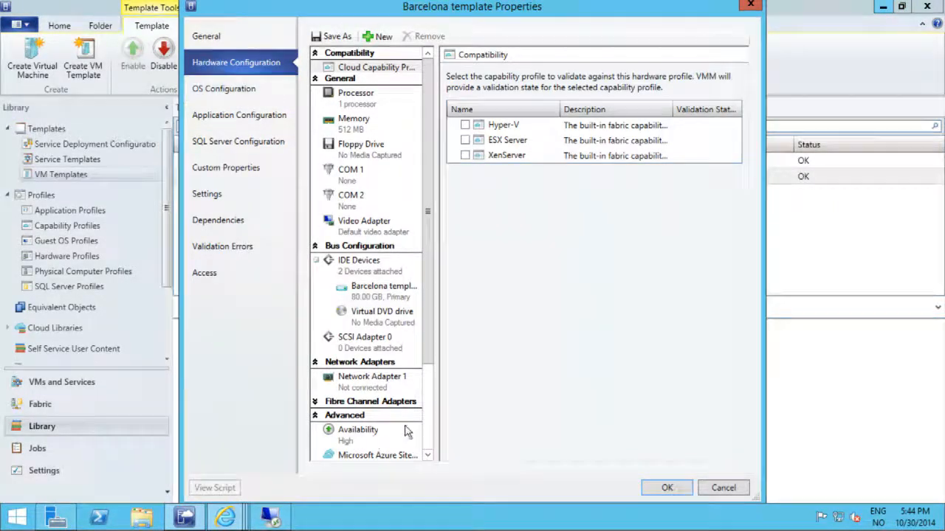
left_click_drag(434, 351, 424, 398)
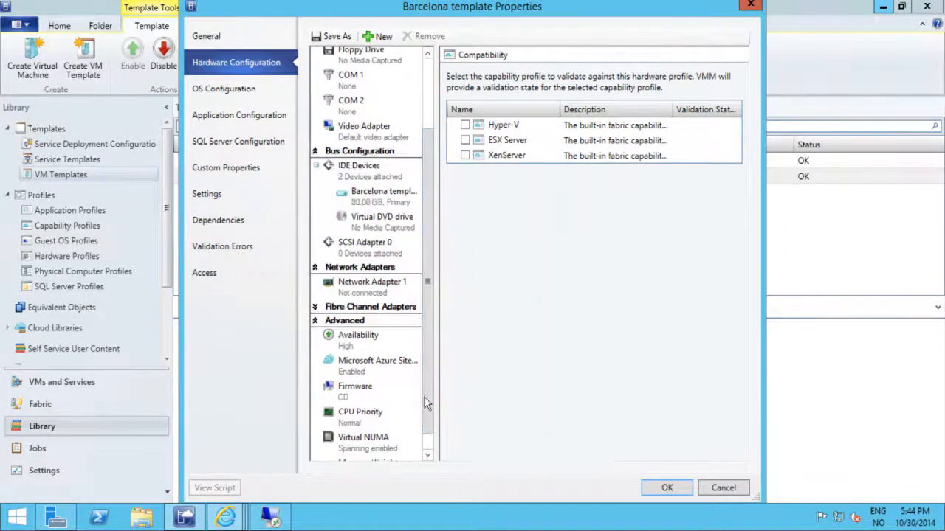
left_click(363, 375)
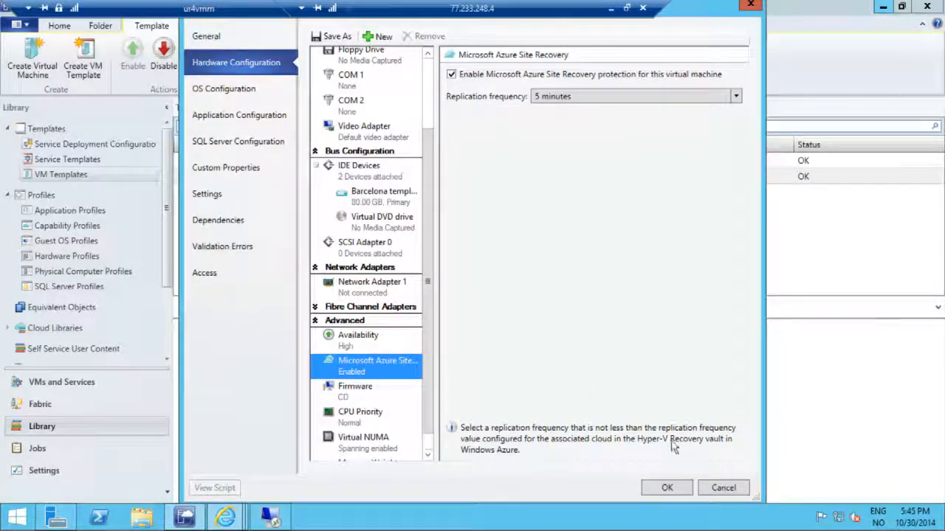
left_click(718, 493)
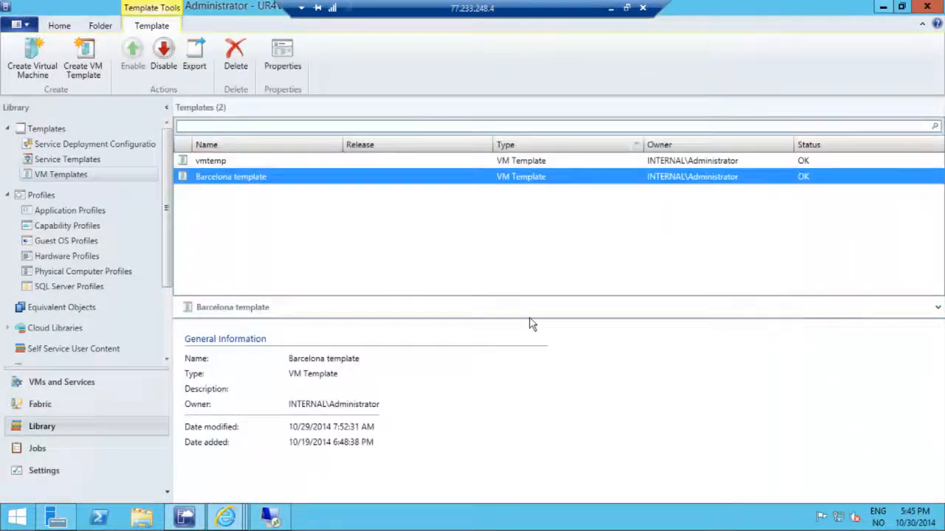
Step: Switch to the browser and review the Service Management Portal's virtual machines and the systemcenter365 vault's protected items
mouse_move(225, 521)
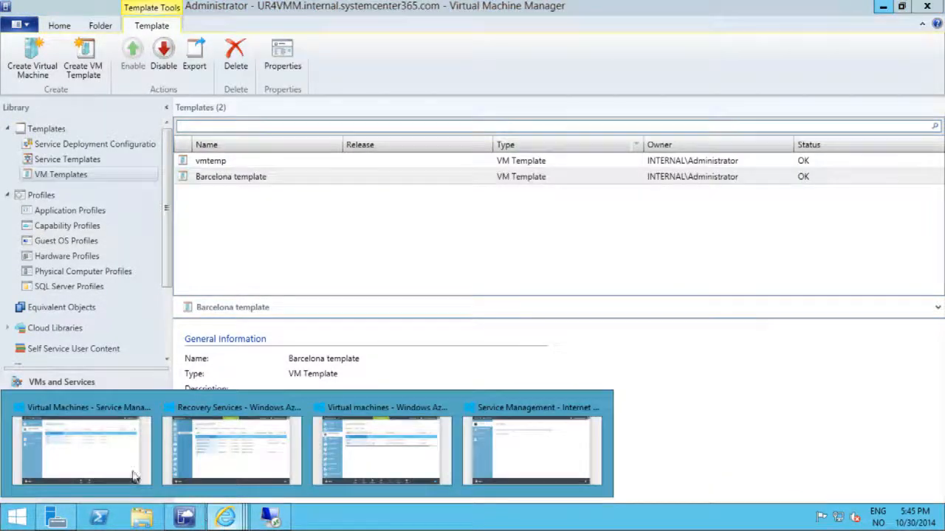
left_click(107, 457)
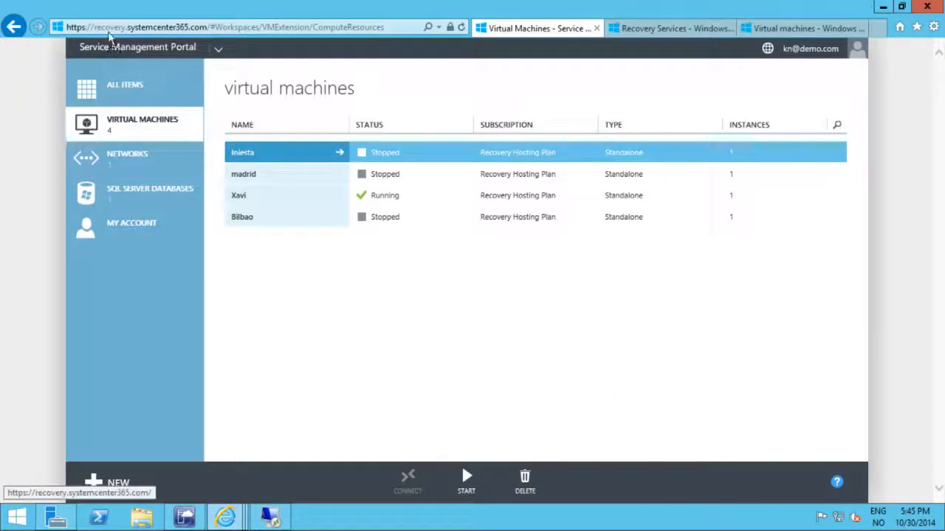
left_click(125, 27)
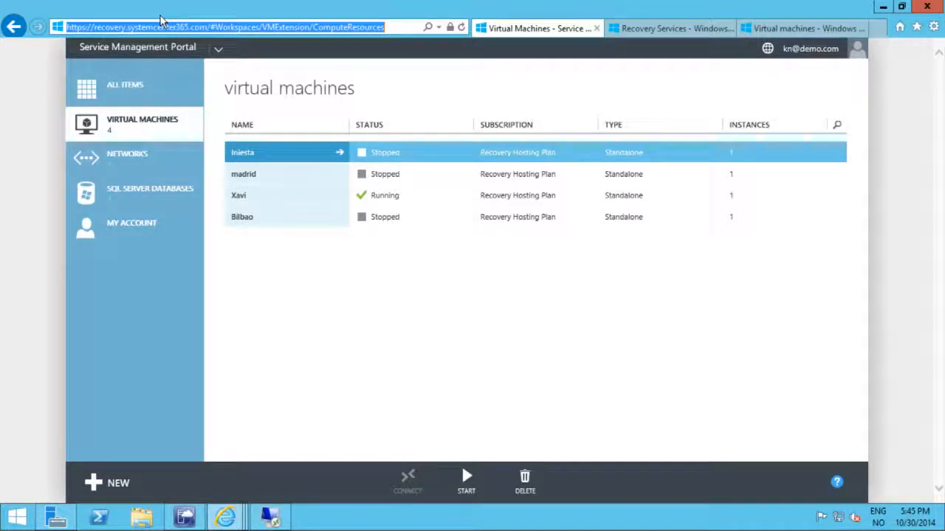
left_click(332, 308)
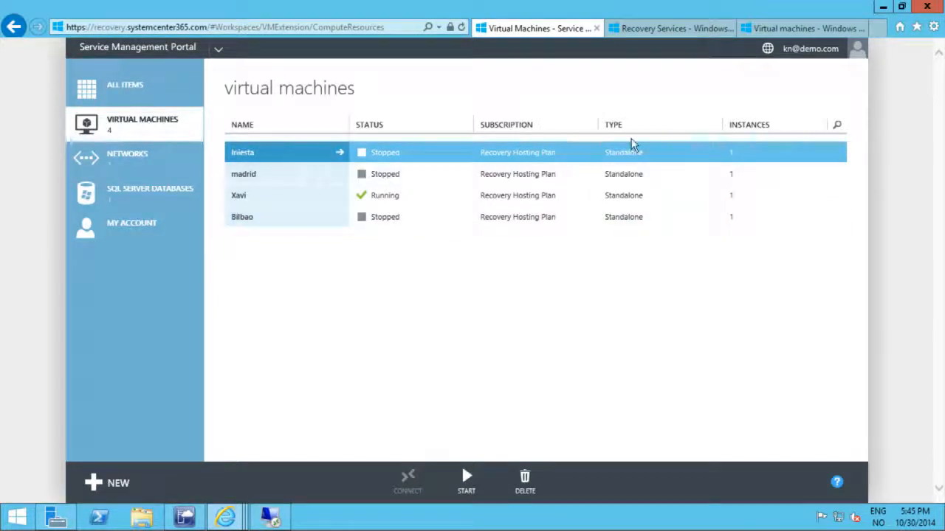
left_click(656, 29)
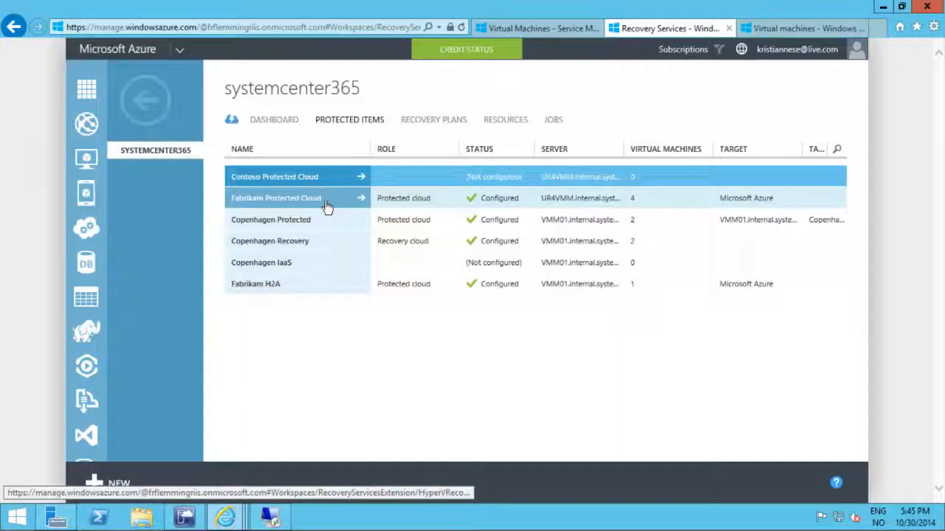
Step: Compare the virtual machines in Virtual Machine Manager and the Service Management Portal with the vault's Fabrikam Protected Cloud
left_click(186, 518)
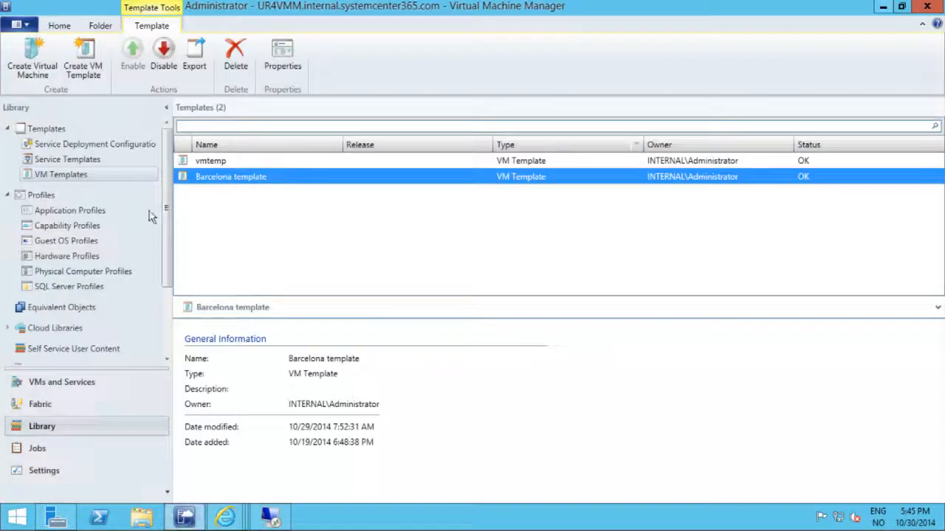
left_click(61, 381)
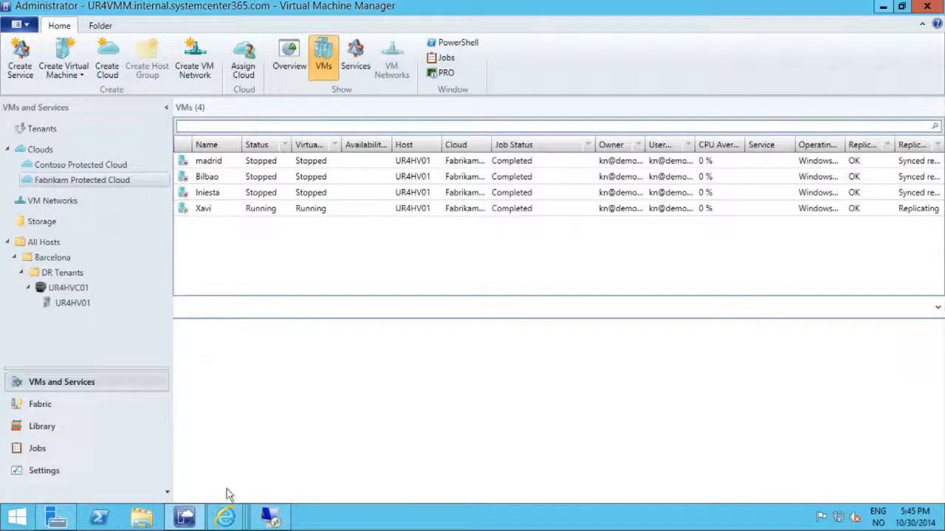
left_click(229, 518)
left_click(109, 463)
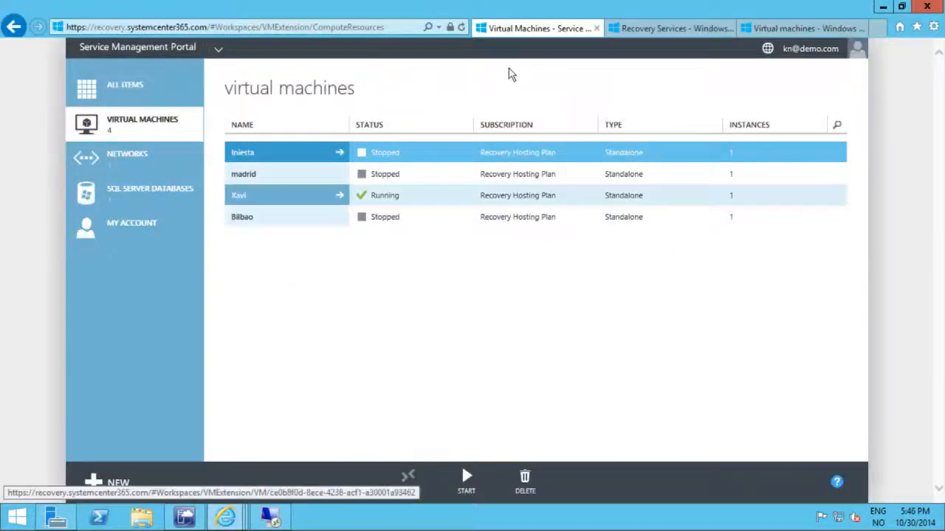
left_click(661, 37)
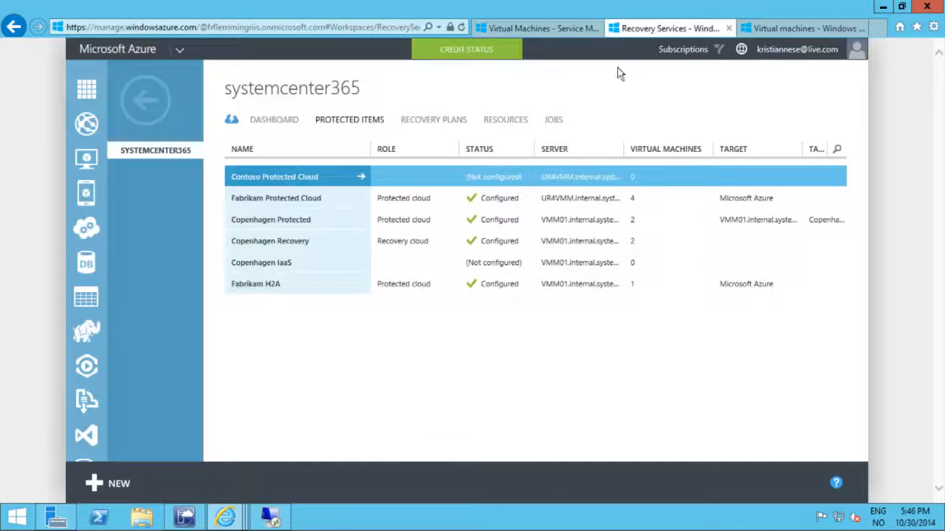
left_click(311, 202)
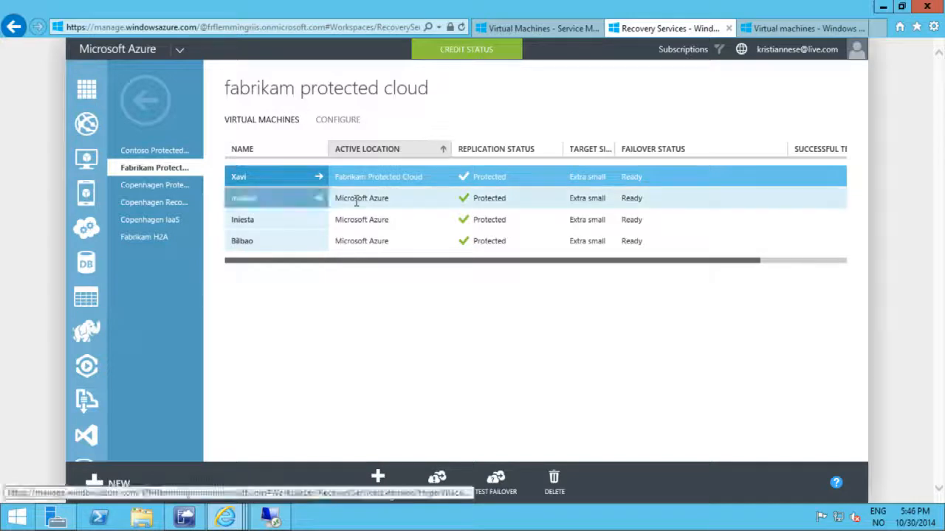
Step: Compare the tenant portal's virtual machines with the protected cloud's active locations and the Azure virtual machine instances
left_click(536, 30)
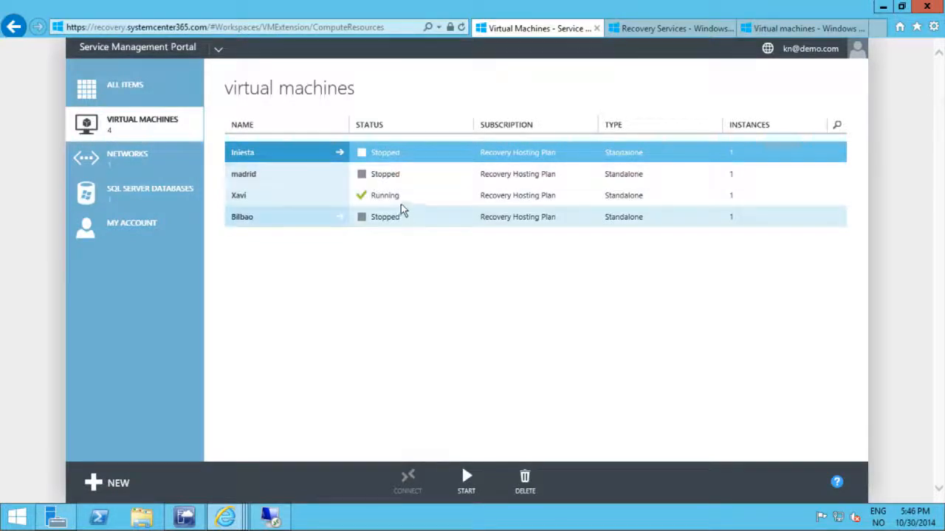
left_click(665, 34)
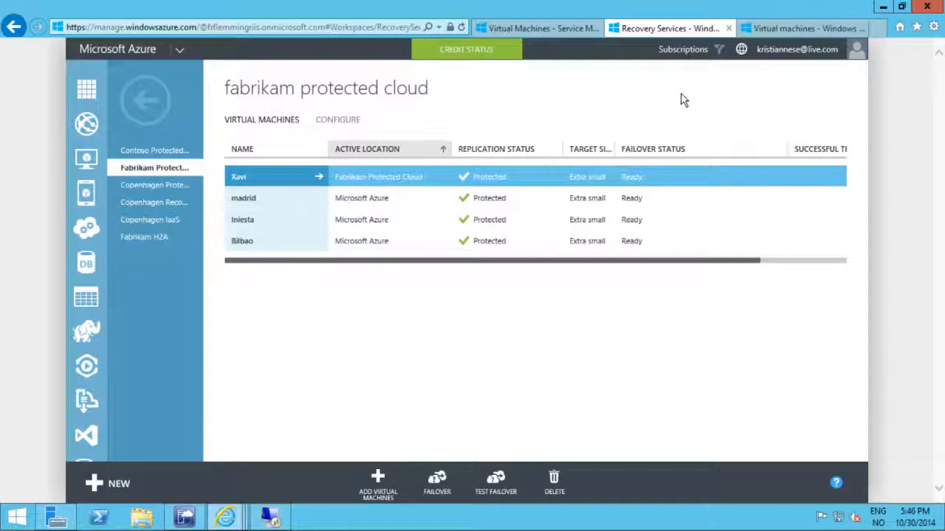
left_click(794, 29)
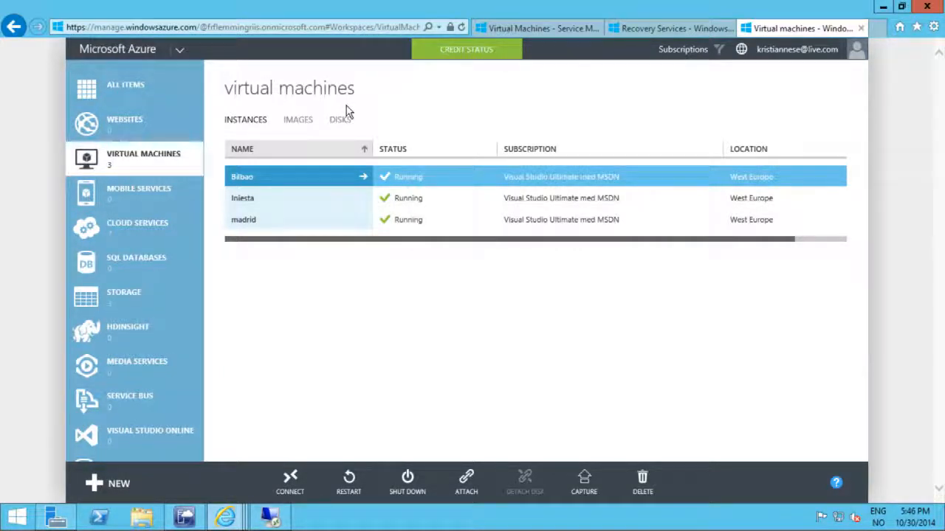
left_click(673, 29)
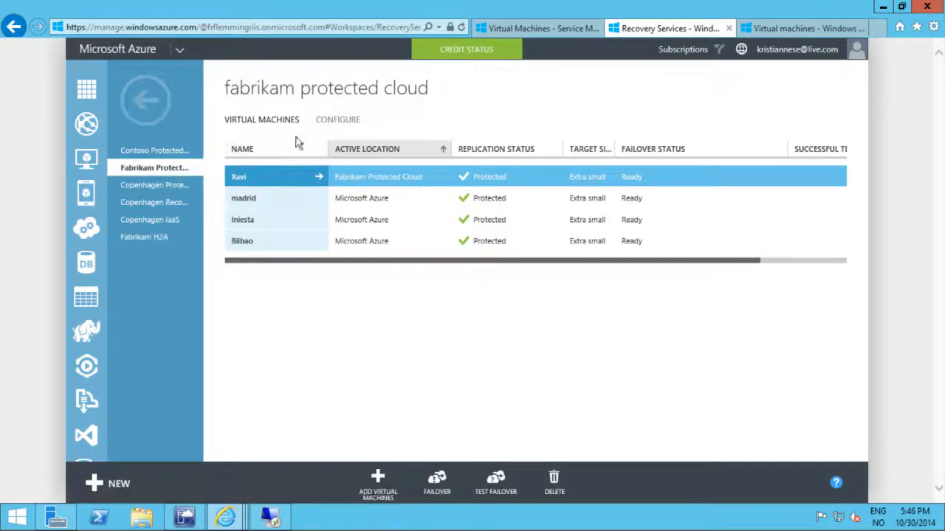
Step: Review the Fabrikam Protected Cloud's replication location and frequency configuration, and minimize the remote desktop session
left_click(346, 121)
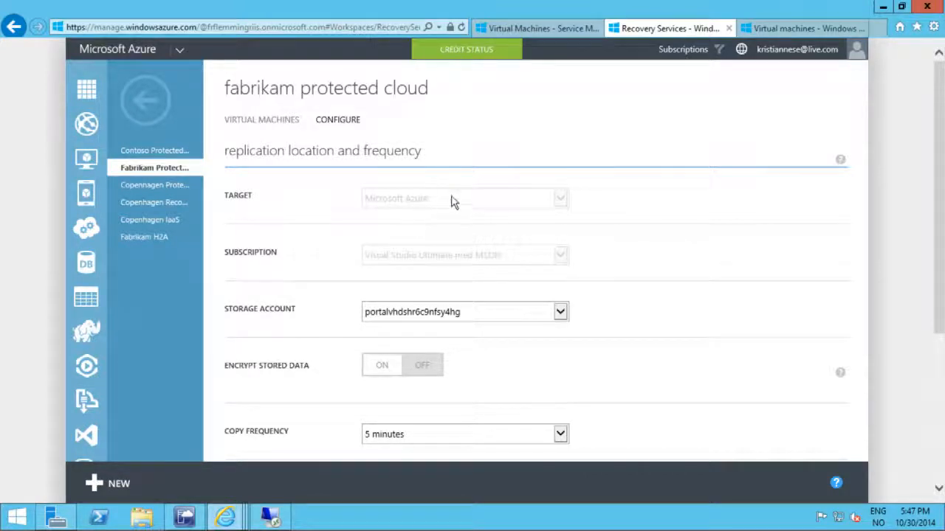
mouse_move(596, 6)
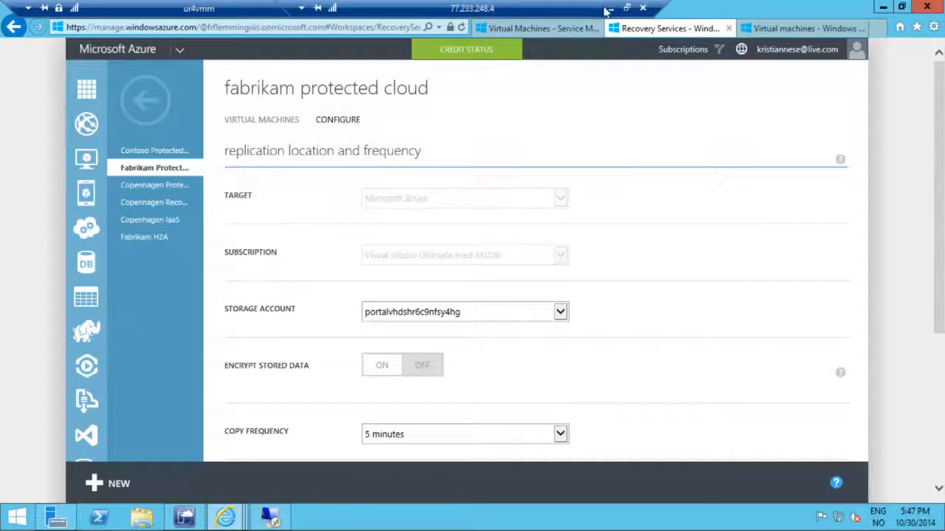
left_click(610, 10)
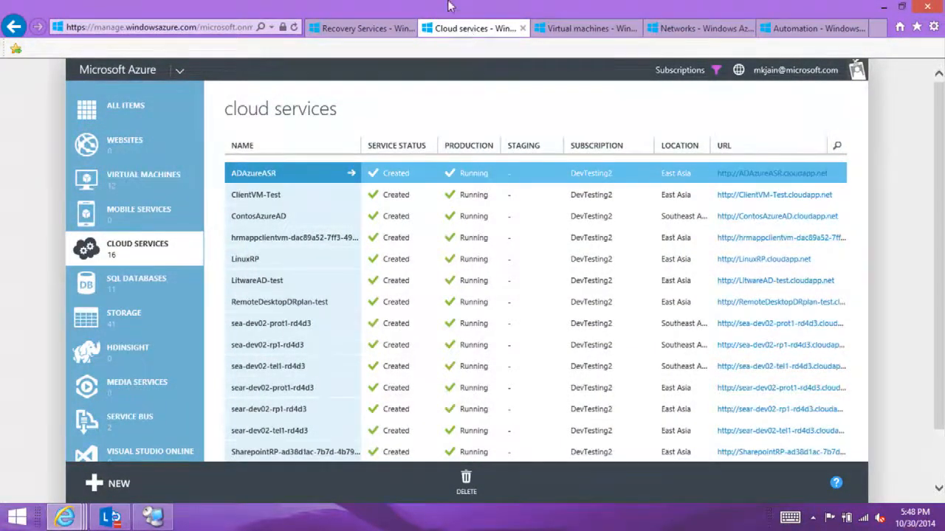
Step: Open the RemoteDesktopDRplan test failover job from the E2A recovery plans and expand its Group 1 and Group 2 start steps
left_click(347, 30)
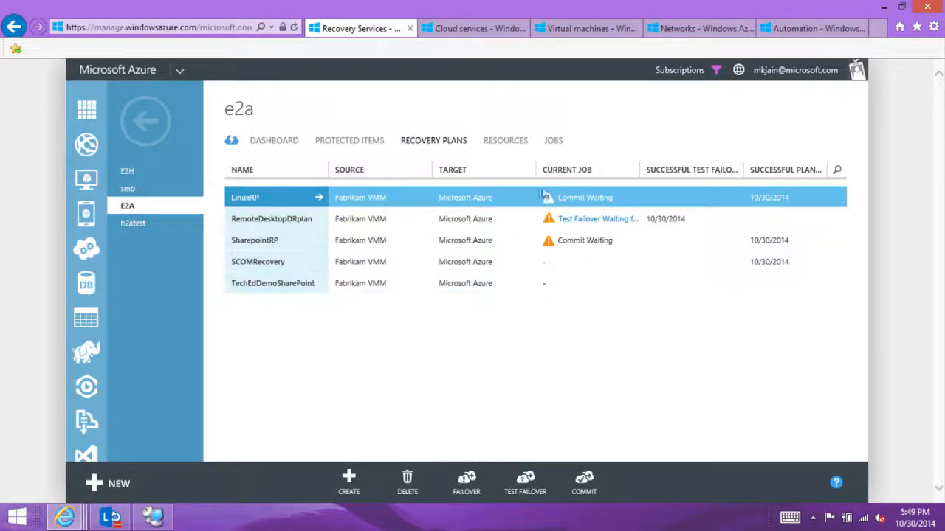
left_click(595, 219)
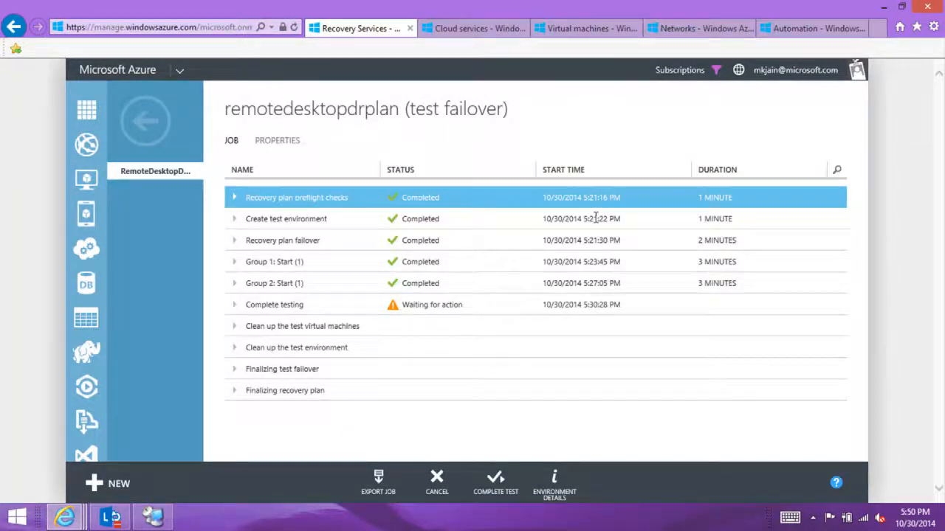
left_click(237, 223)
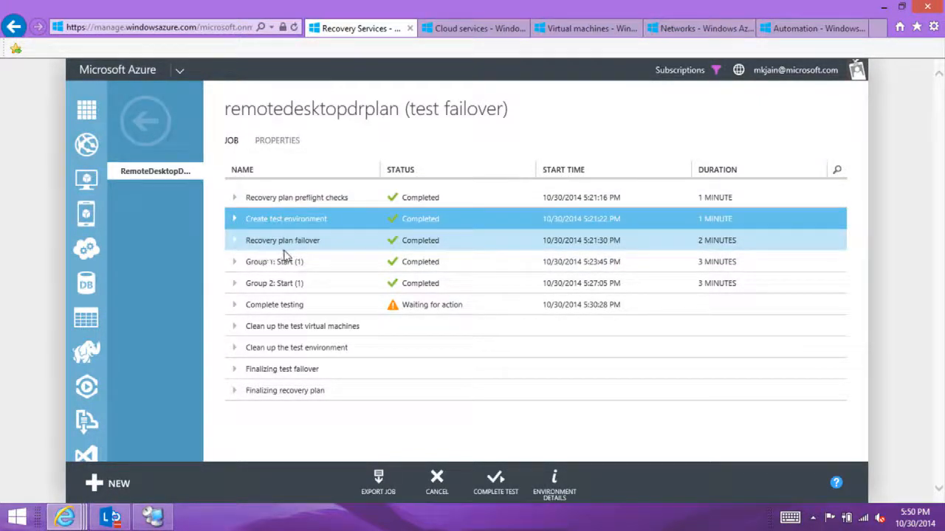
left_click(234, 262)
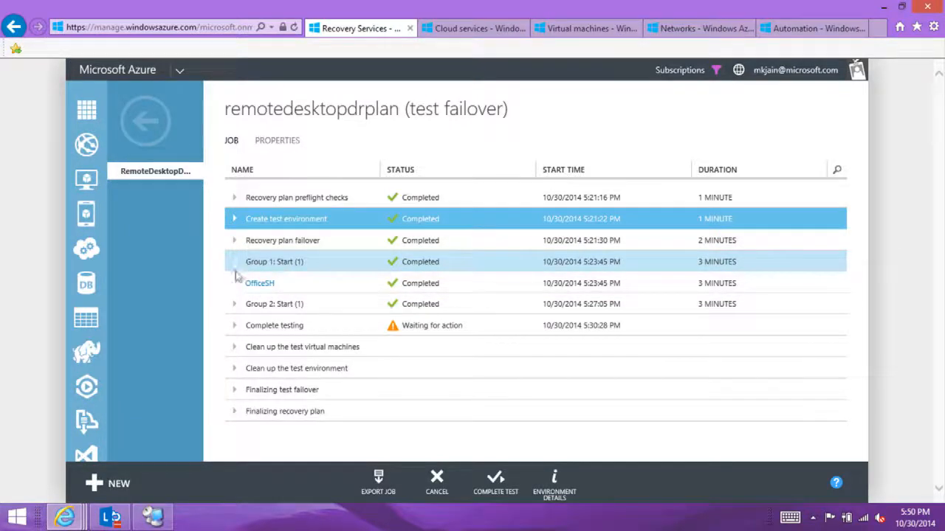
left_click(236, 305)
left_click(235, 308)
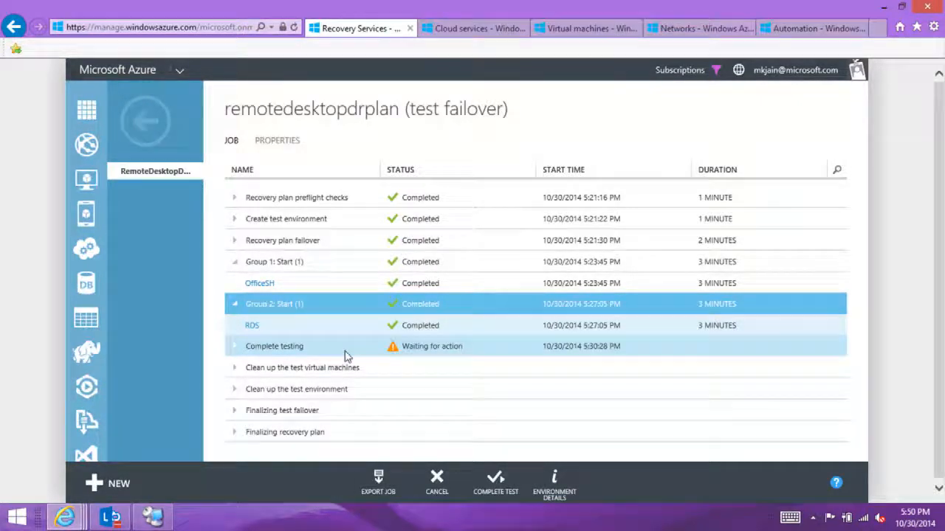
Step: Switch to Remote Desktop Connection Manager and open the Isolated Client session
key("alt+Tab")
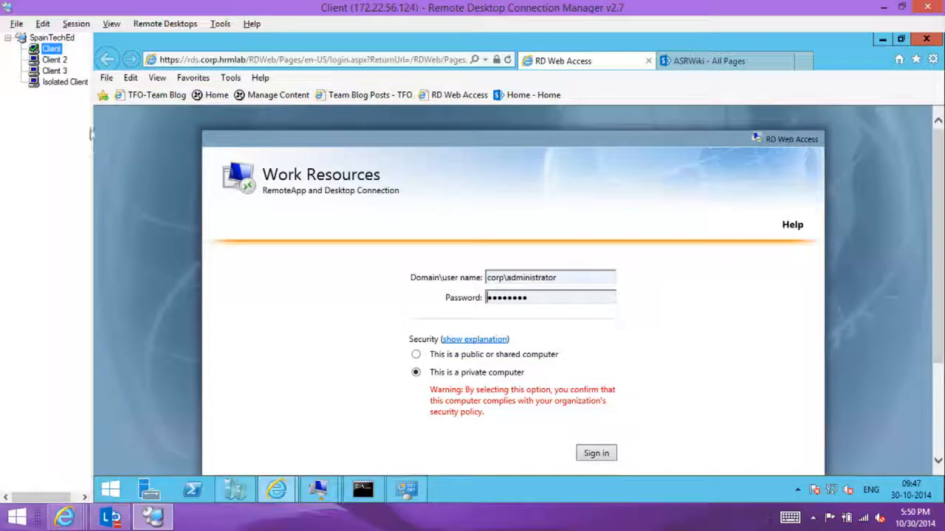
left_click(61, 82)
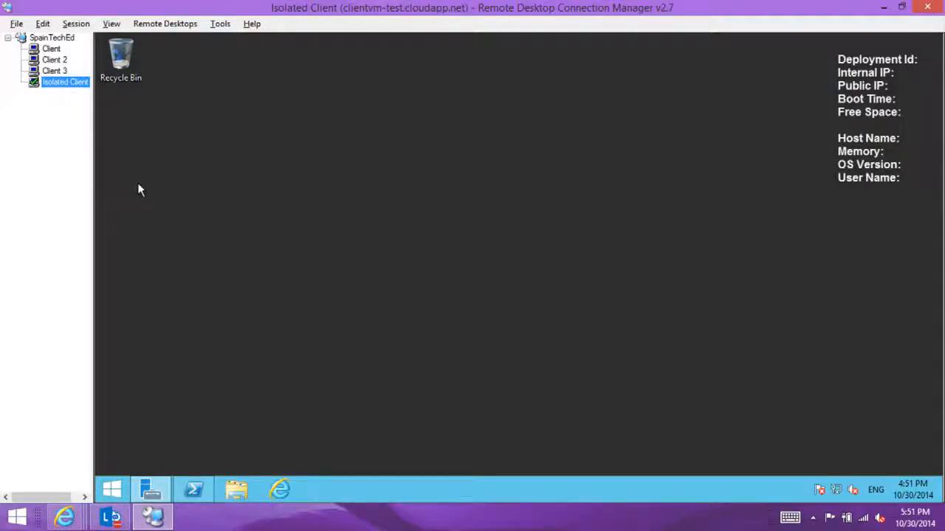
Step: Sign in to RD Web Access from the isolated client's browser, and return to the Azure portal
left_click(282, 493)
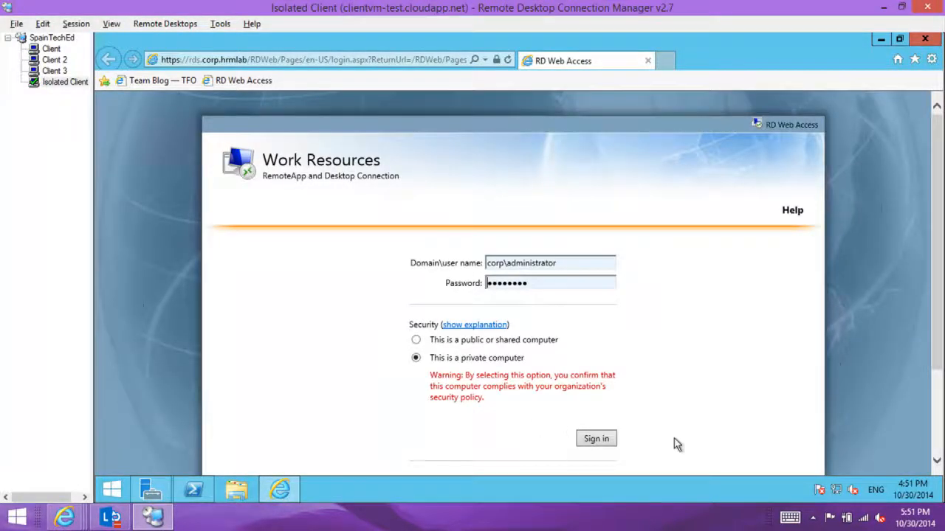
left_click(594, 441)
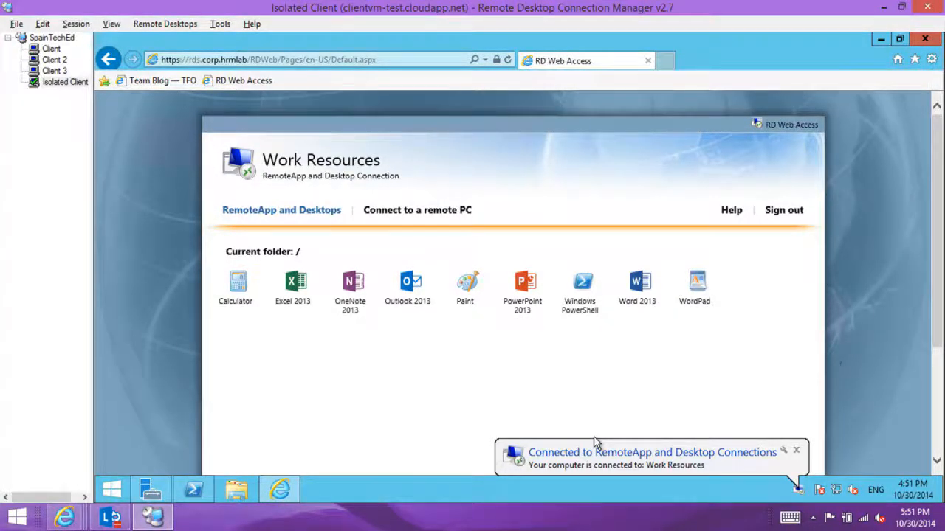
key("alt+Tab")
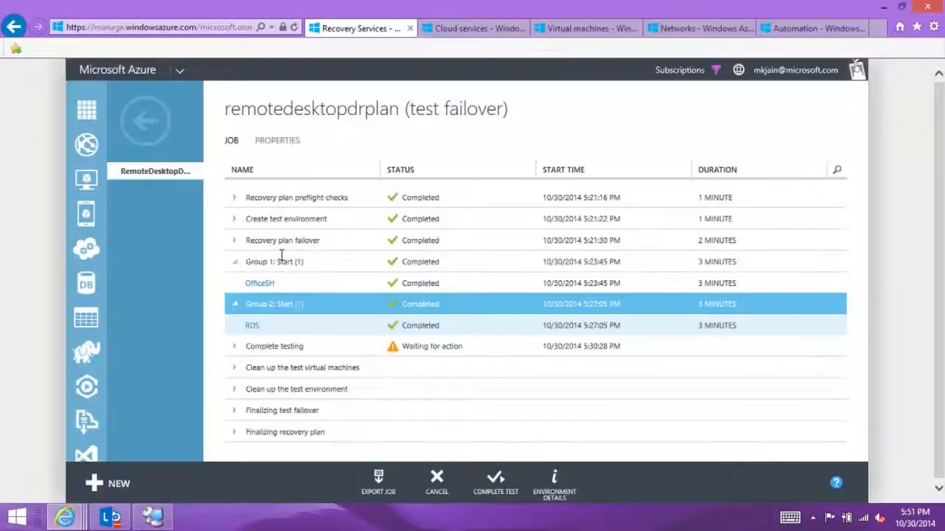
Step: Open the LinuxRP recovery plan of the E2A vault, expand its Group 1 start and post-steps, and select the SetStaticIP script
left_click(146, 121)
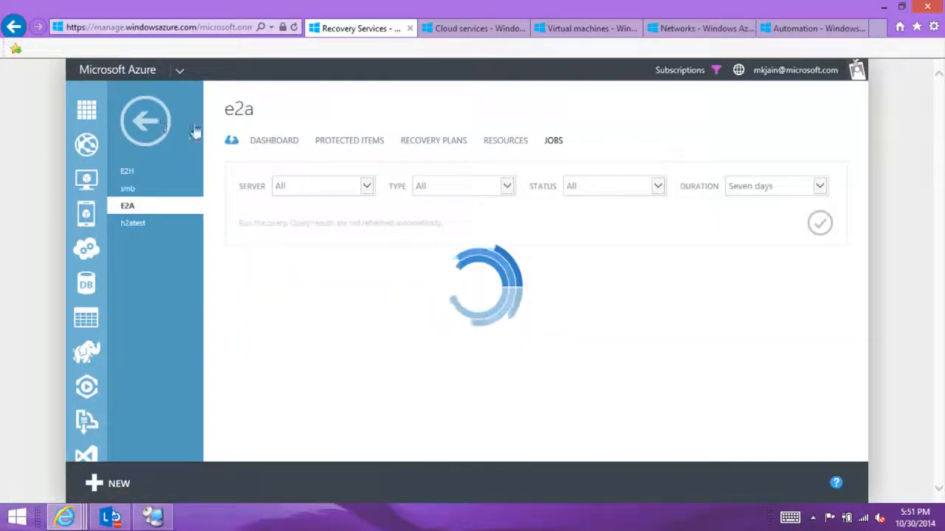
left_click(423, 145)
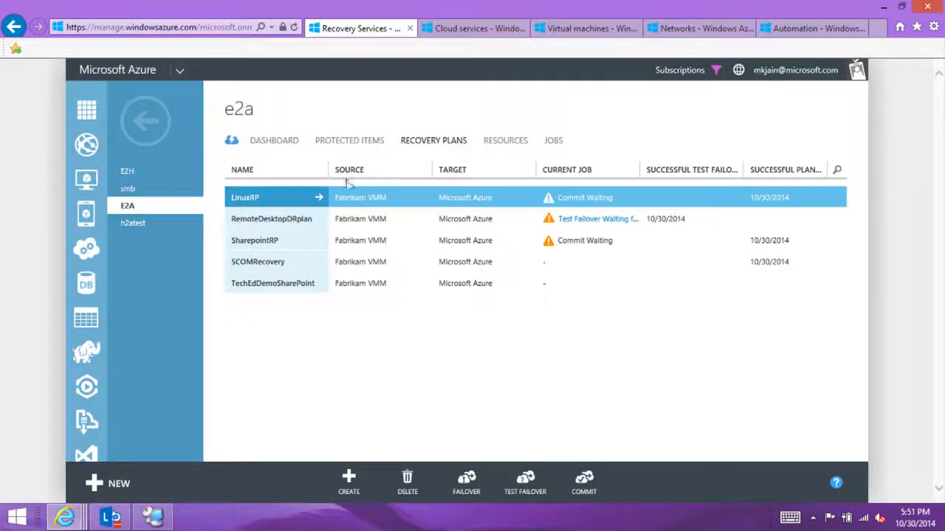
left_click(321, 198)
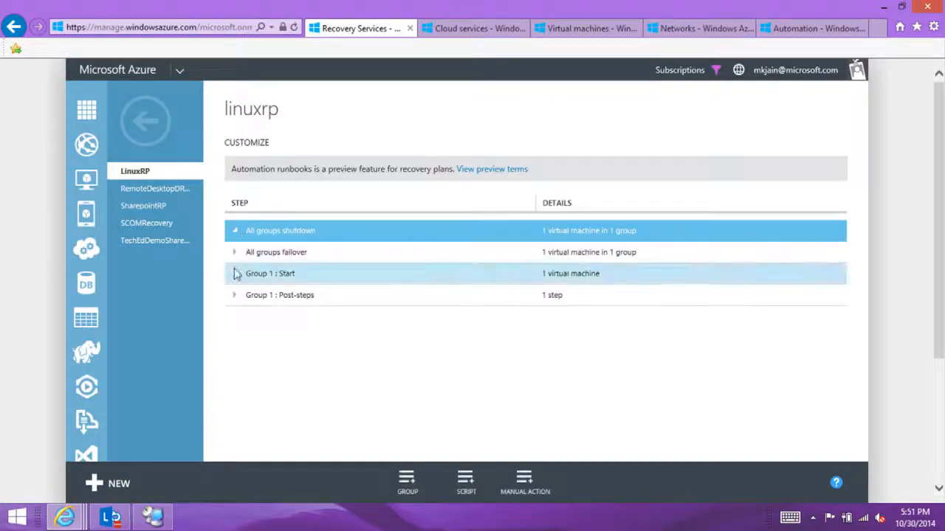
left_click(236, 275)
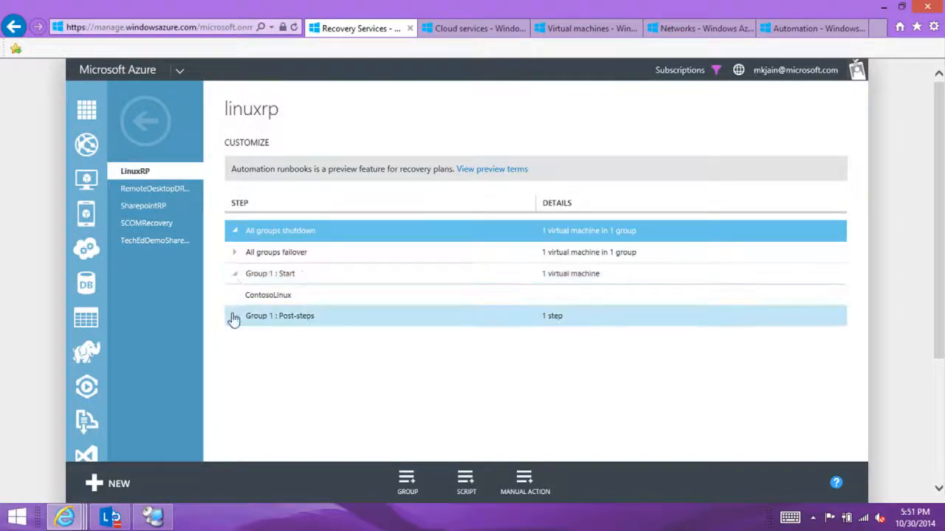
left_click(234, 317)
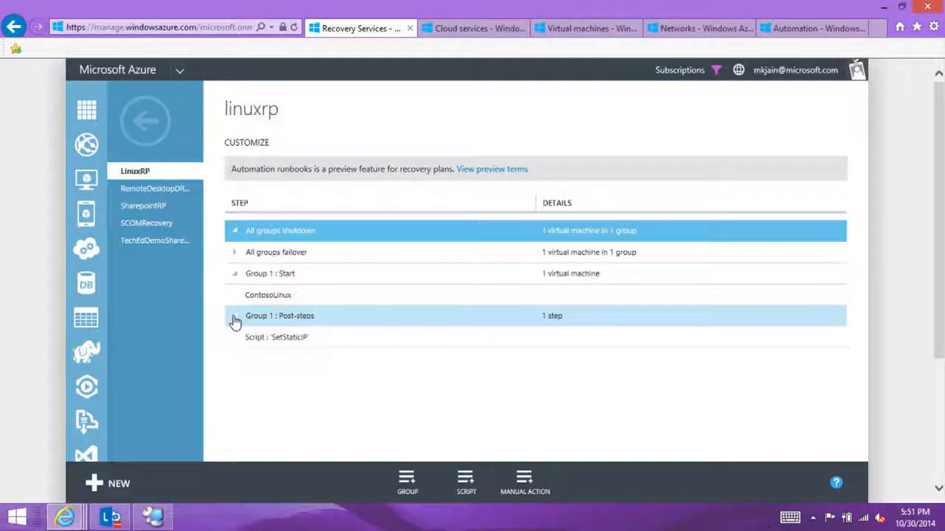
left_click(286, 344)
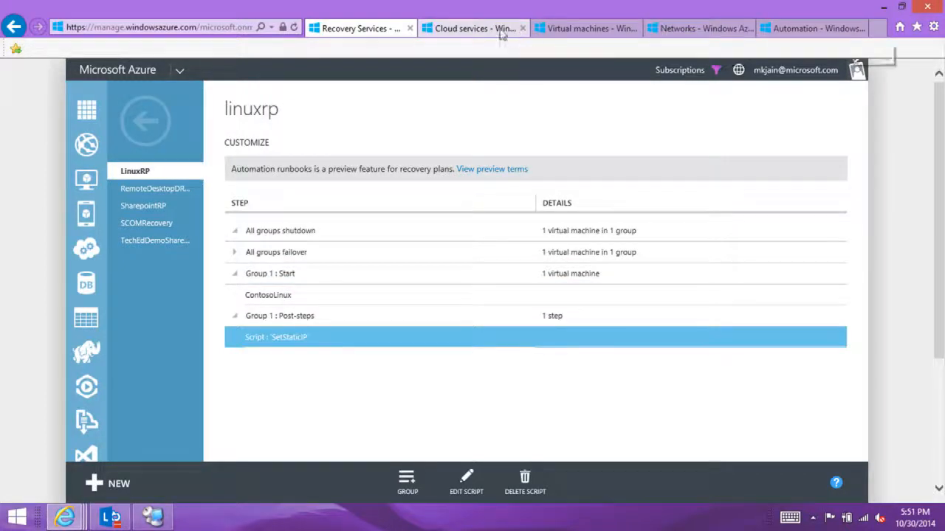
Step: Open the ContosoLinux virtual machine's dashboard and highlight its internal IP address
left_click(558, 28)
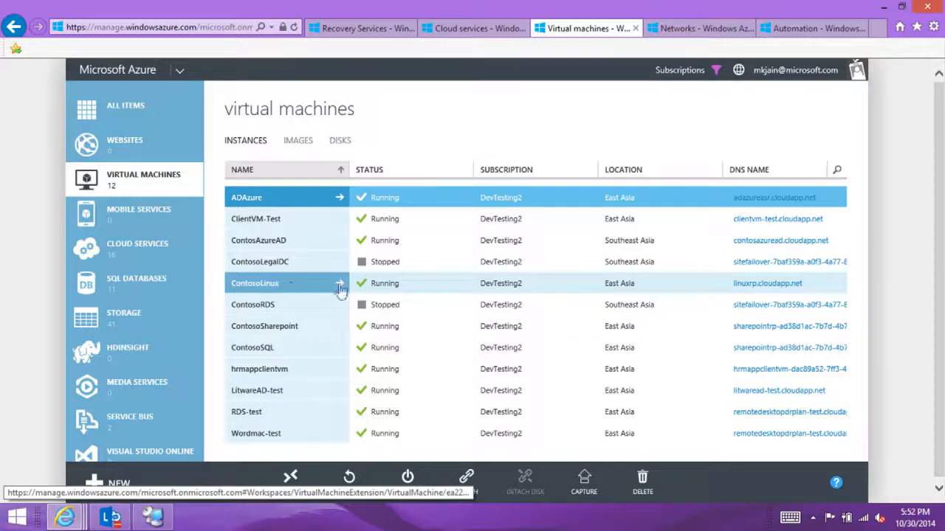
left_click(498, 292)
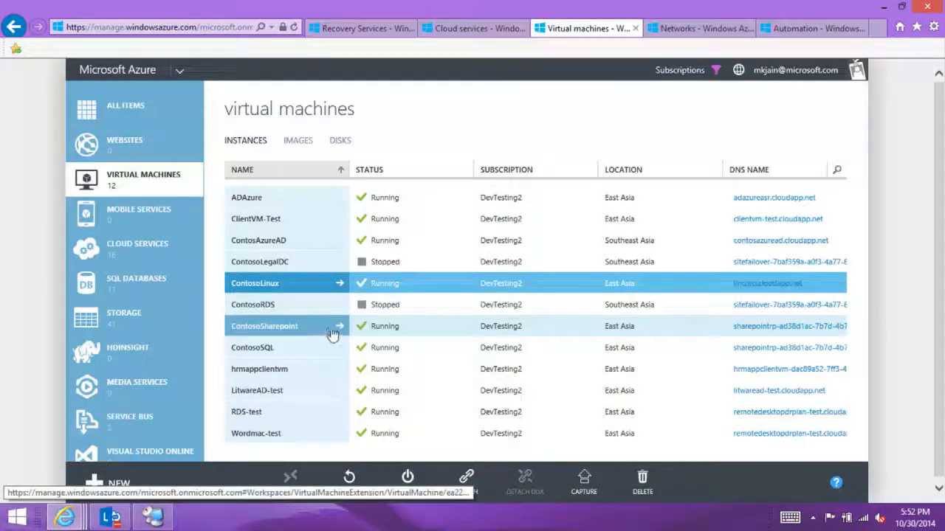
left_click(339, 283)
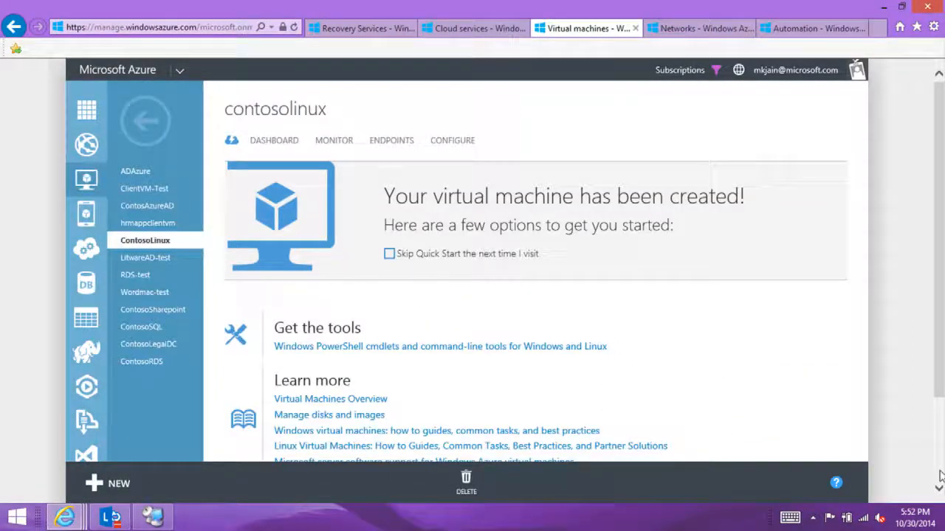
left_click(276, 141)
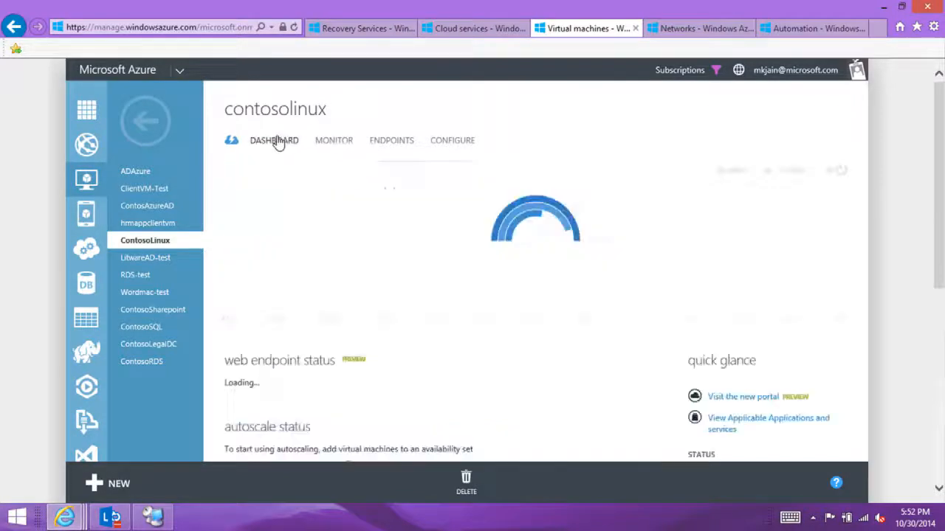
left_click(940, 473)
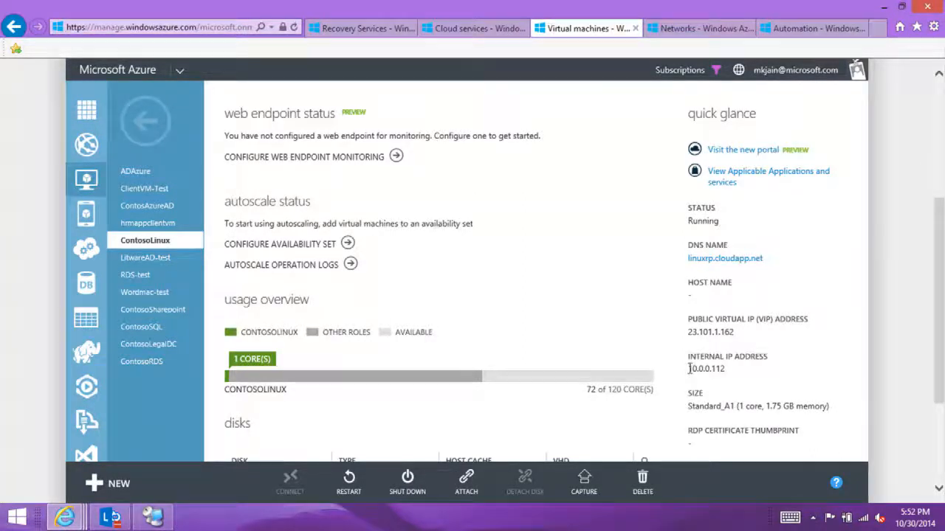
left_click_drag(686, 371, 737, 391)
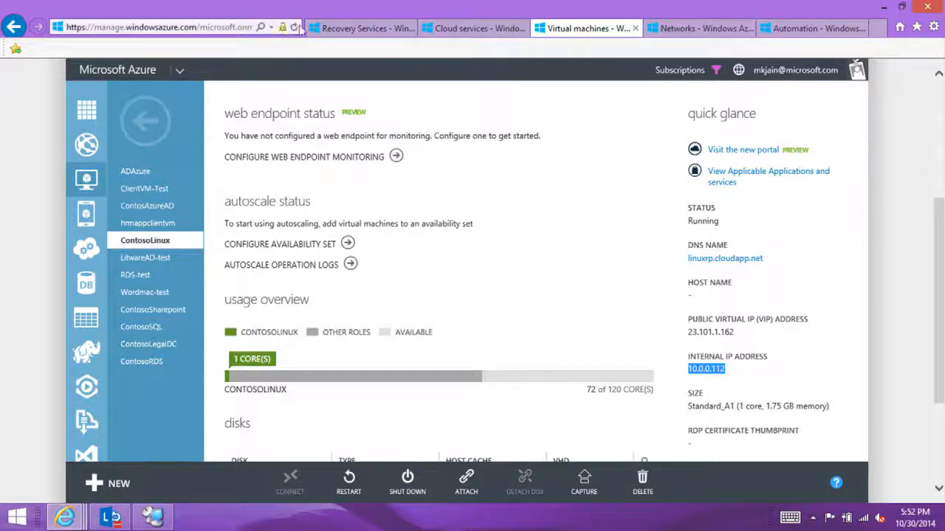
Step: Review the automation account and runbook settings of the SetStaticIP script in the LinuxRP plan, and close them without changes
left_click(325, 28)
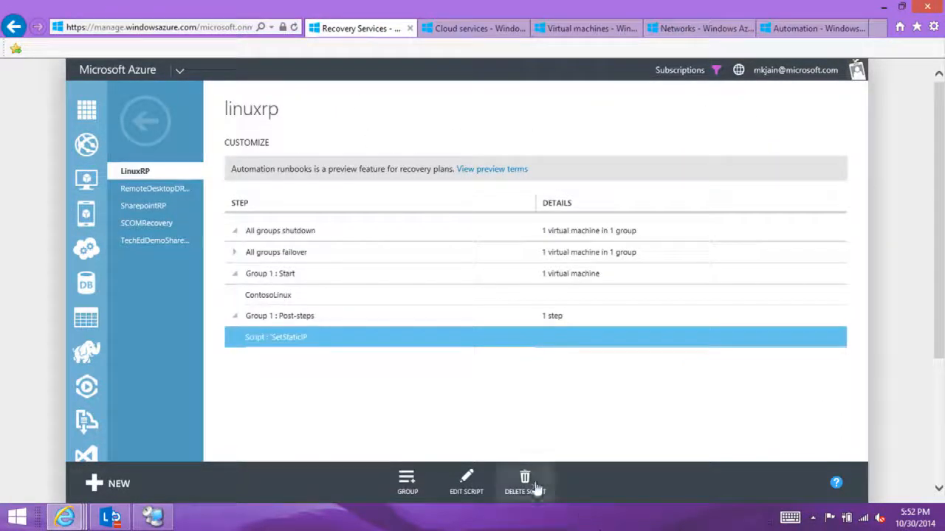
left_click(468, 485)
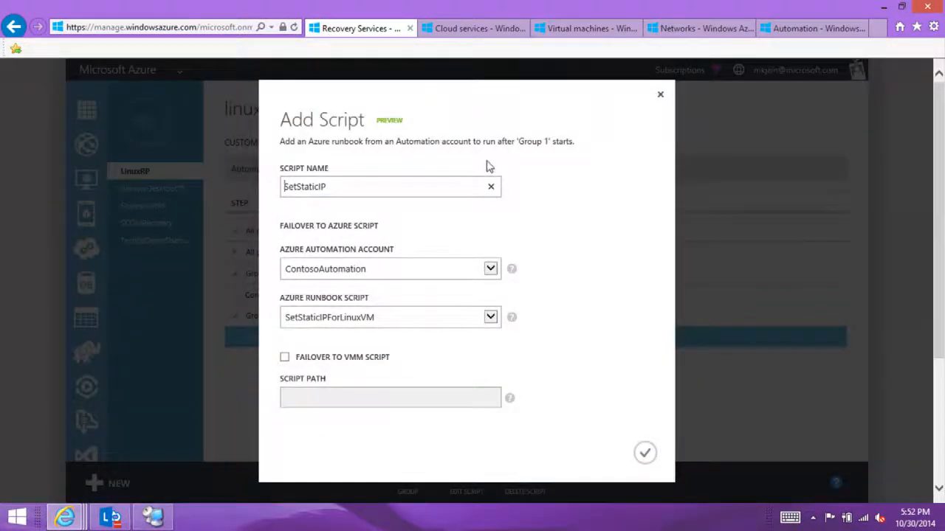
left_click(663, 97)
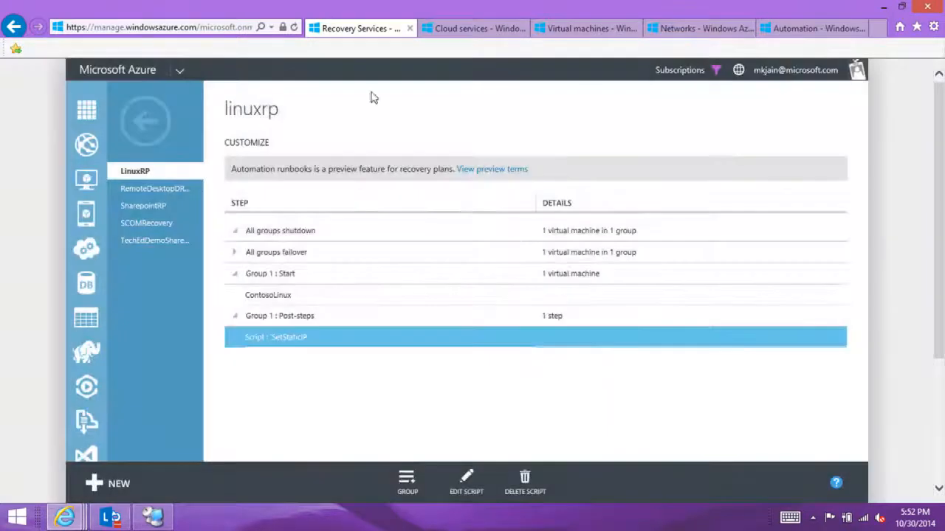
Step: Open the LinuxRP unplanned failover job from the E2A jobs and display the details of its SetStaticIP post-step script
left_click(143, 120)
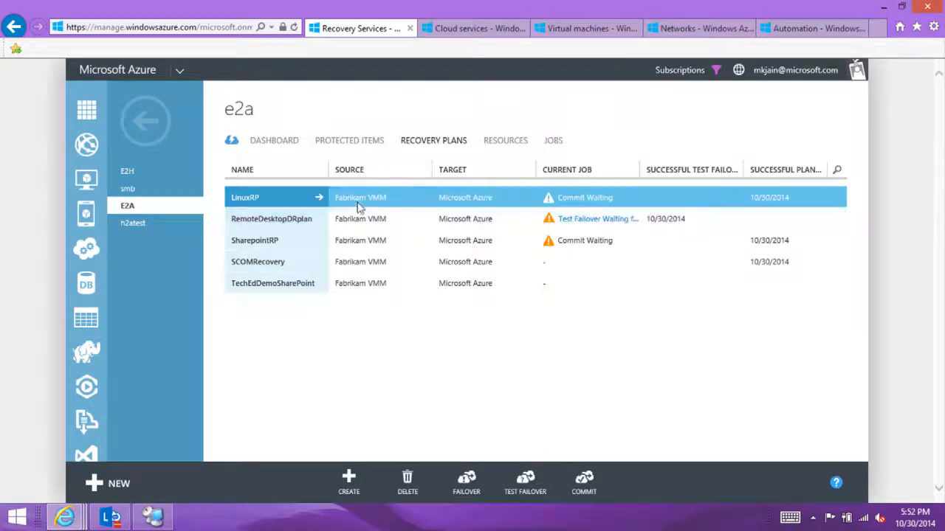
left_click(553, 140)
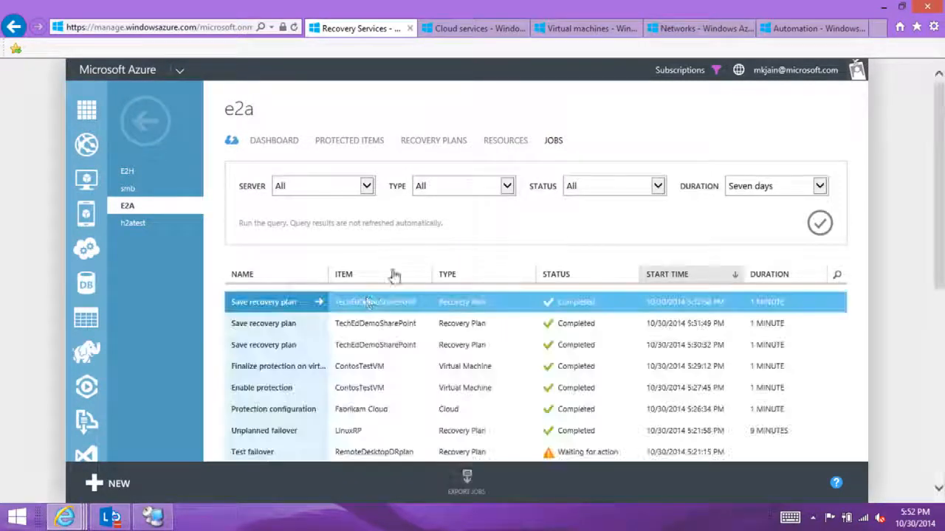
left_click(319, 433)
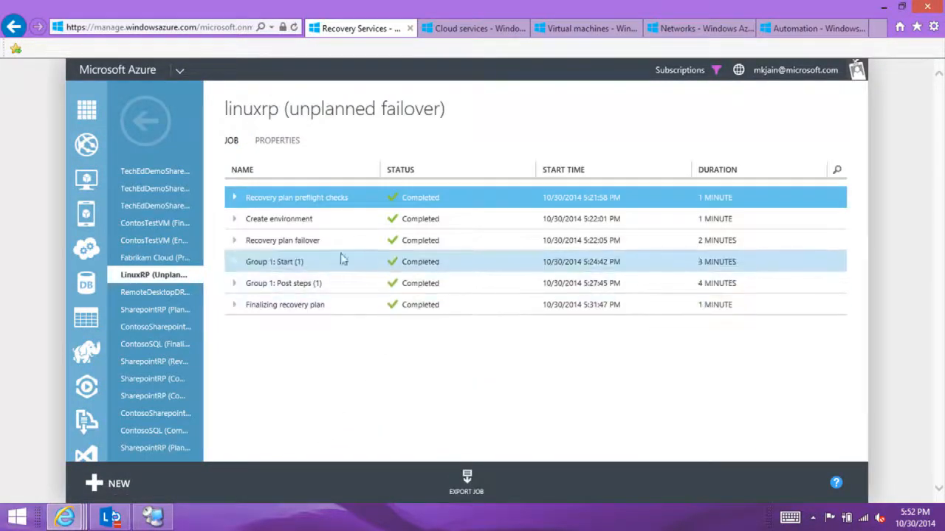
left_click(235, 284)
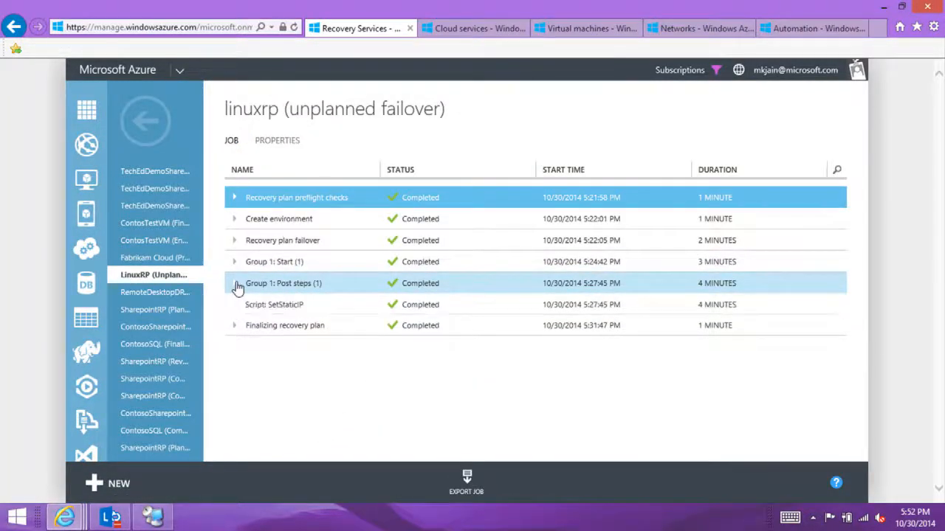
left_click(301, 304)
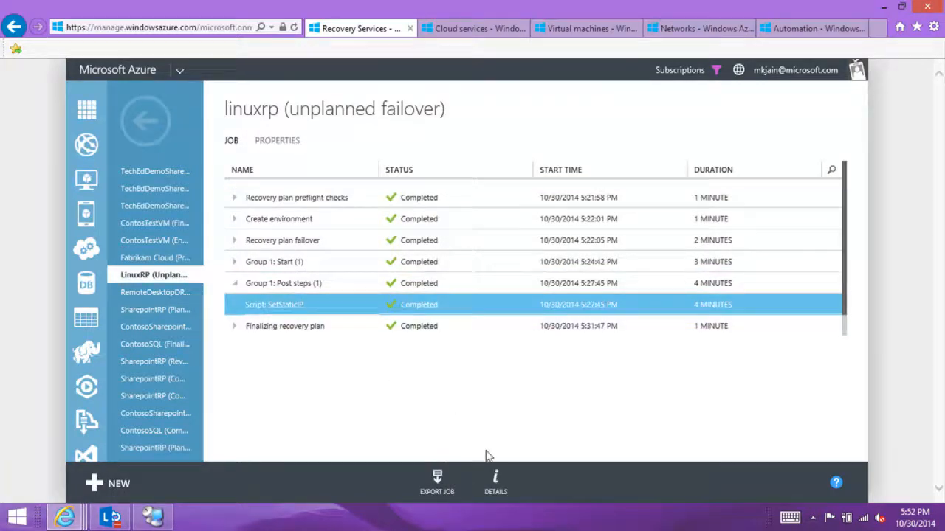
left_click(499, 489)
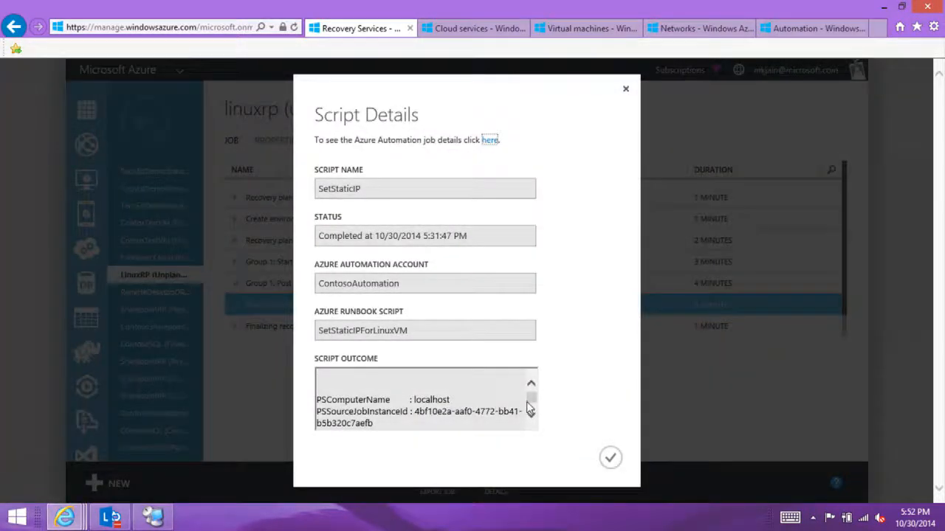
Step: Read through the SetStaticIP script outcome and the linked Azure Automation job's input parameters and output
left_click(531, 417)
left_click(531, 417)
left_click(531, 417)
left_click(531, 417)
left_click(531, 417)
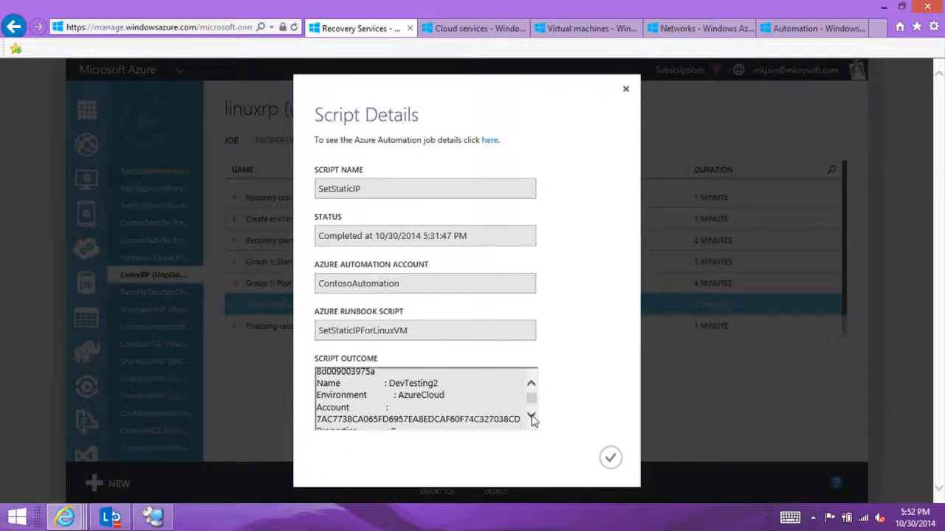
left_click(531, 417)
left_click(532, 417)
left_click(531, 417)
left_click(532, 417)
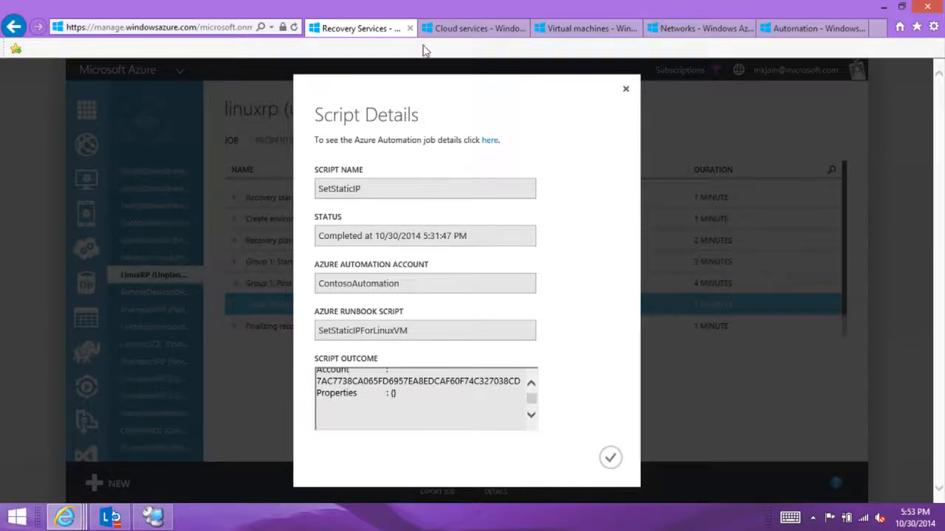
left_click(490, 140)
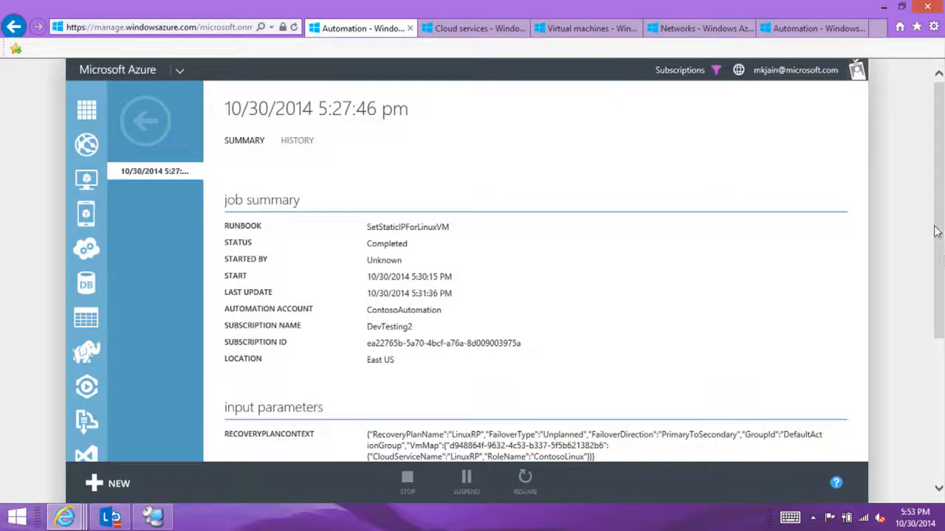
left_click_drag(937, 231, 942, 386)
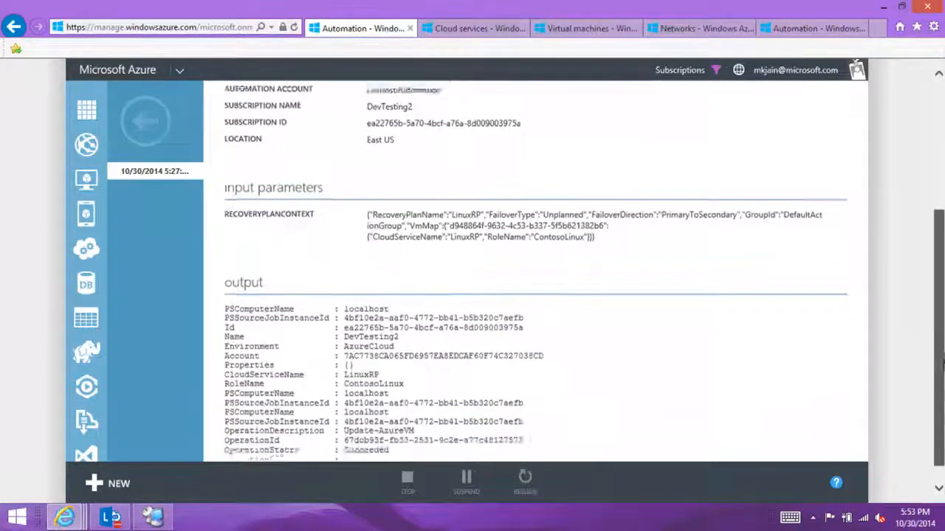
Step: Check the job lists of the SetStaticIPForLinuxVM and SetVMIP runbooks, and select the SetStaticIPForLinuxVM job started 10/30/2014 5:27:46 PM
left_click(810, 30)
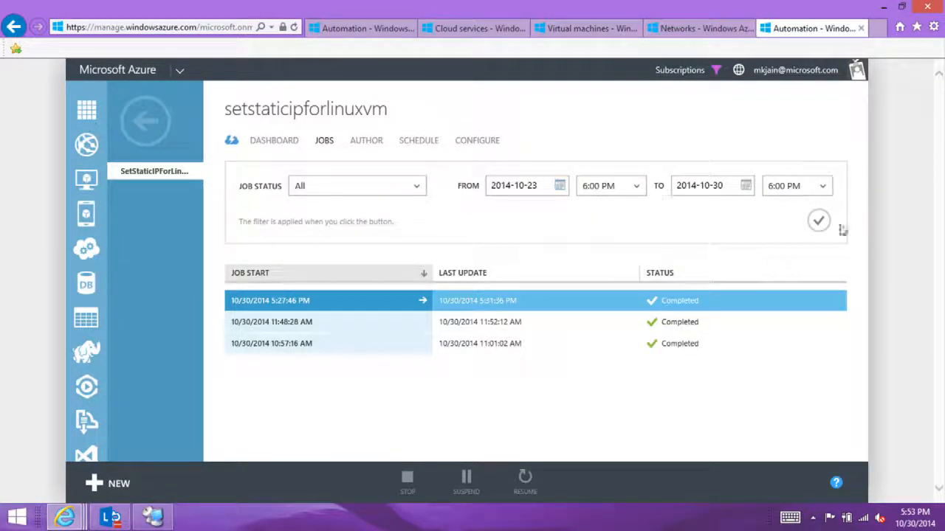
left_click(816, 227)
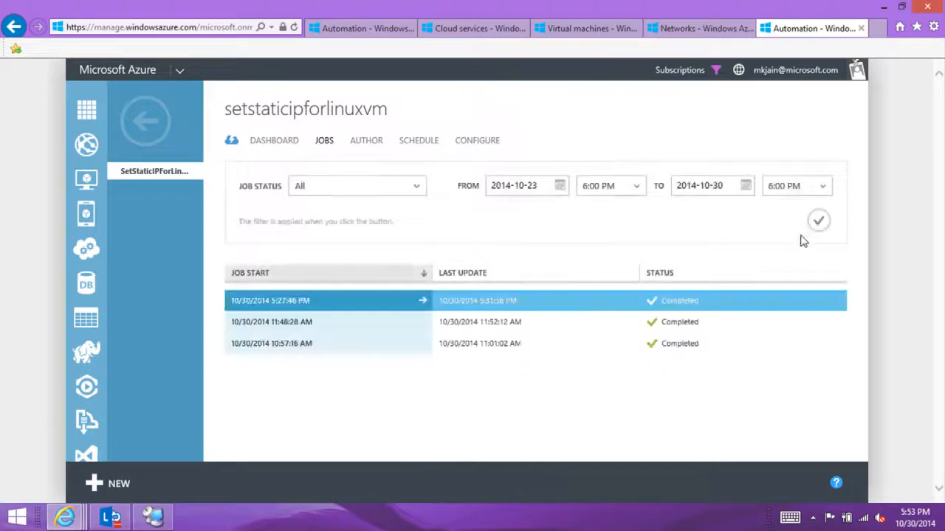
left_click(146, 120)
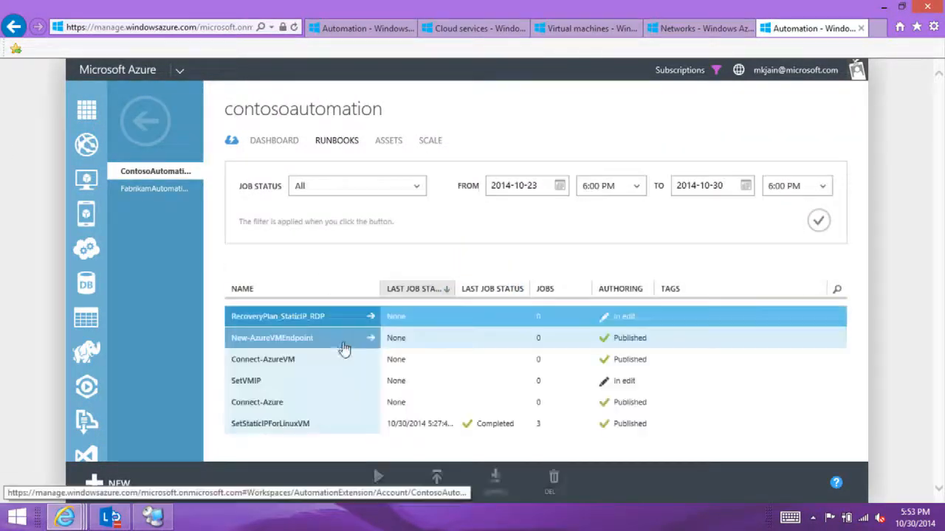
left_click(332, 383)
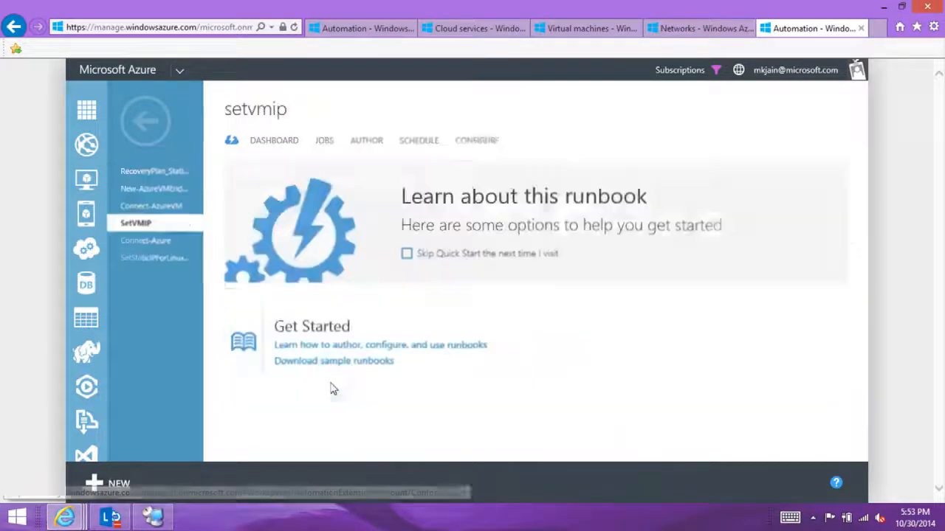
left_click(324, 144)
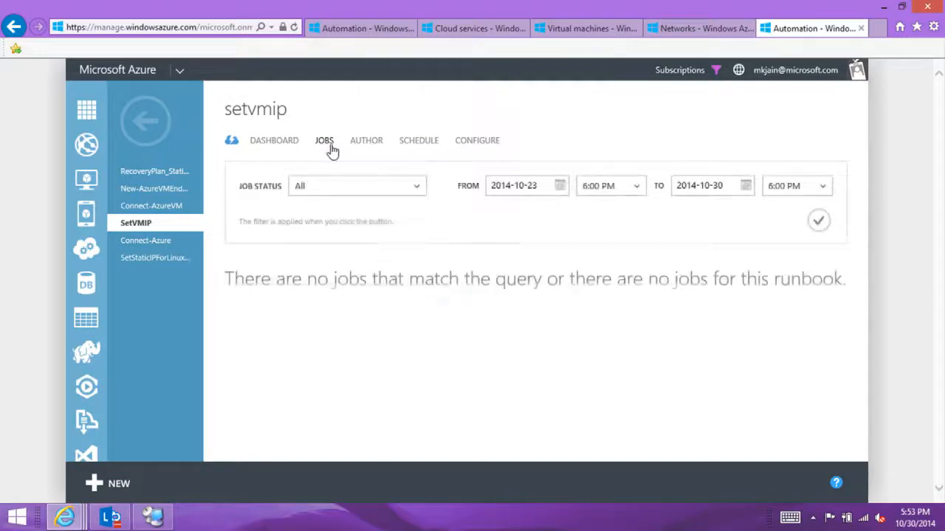
left_click(140, 258)
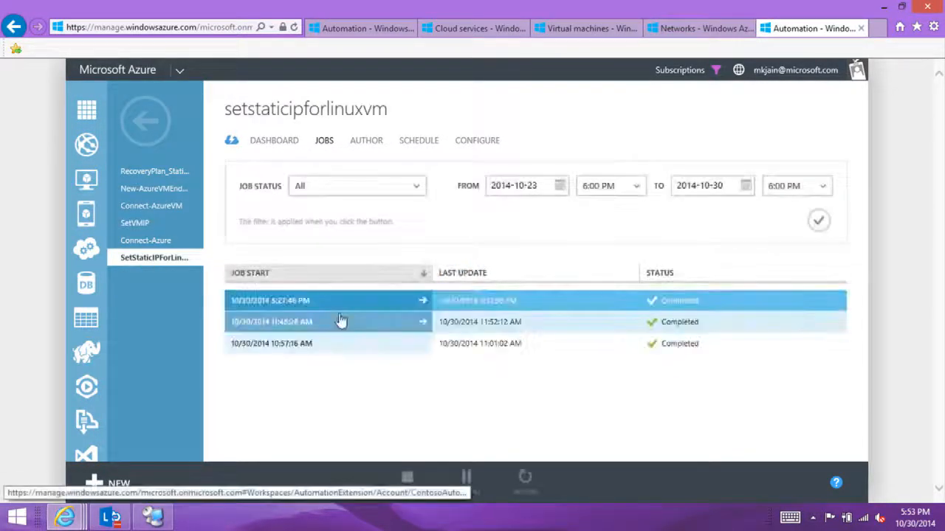
left_click(443, 307)
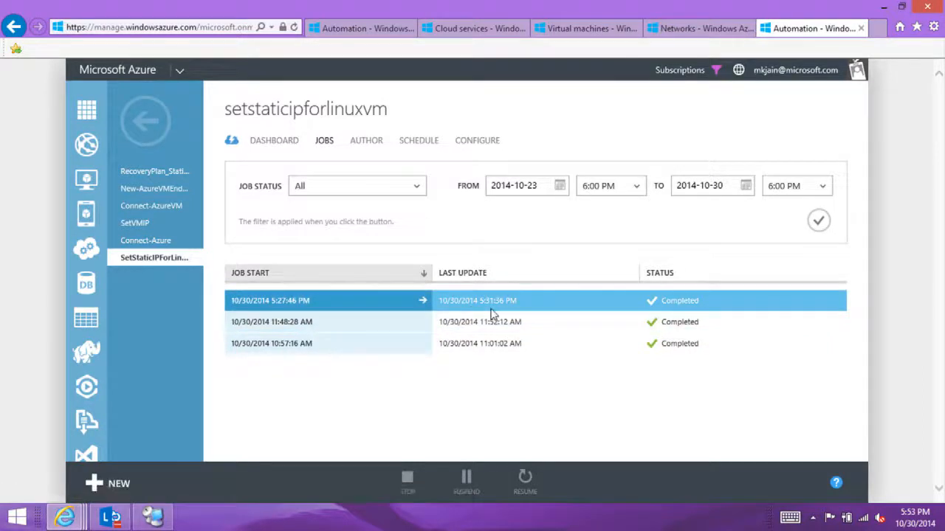
Step: Open the published code of the SetStaticIPForLinuxVM runbook and highlight the address assigned to $IP on line 15
left_click(422, 301)
left_click(366, 140)
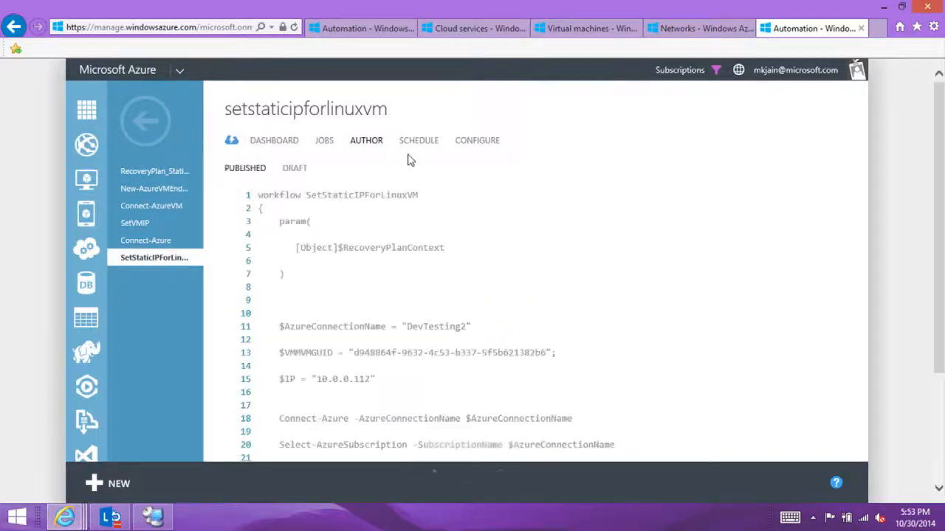
left_click_drag(942, 337, 943, 431)
left_click_drag(317, 238, 380, 255)
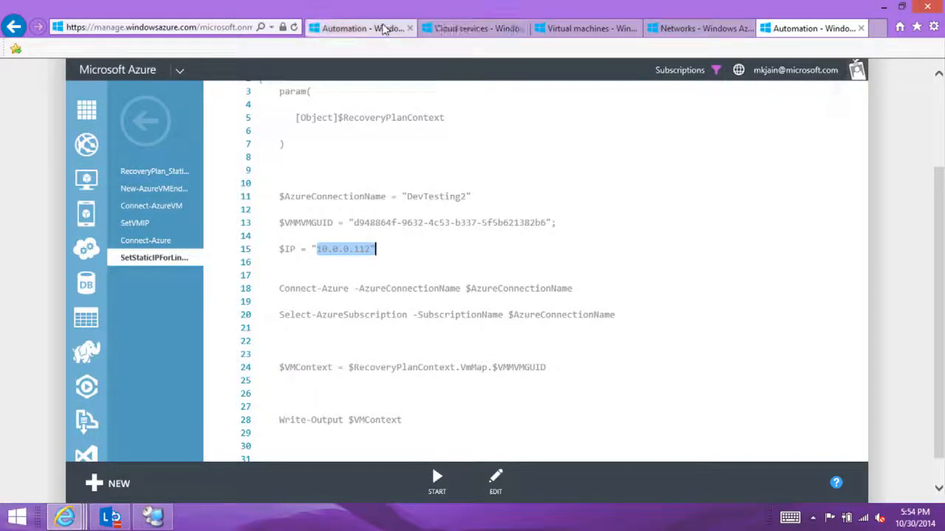
Step: Return to Recovery Services, open the E2A vault, and look through its recovery plans and job list
left_click(382, 28)
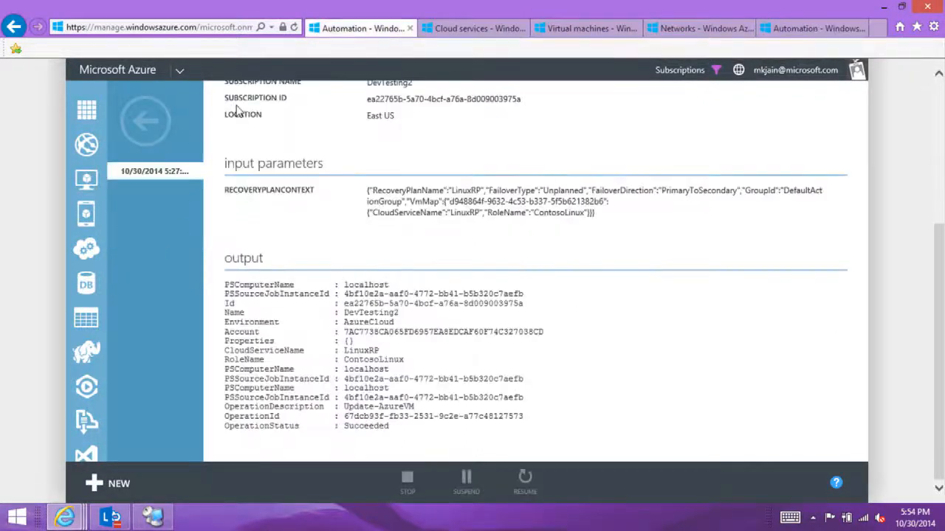
left_click(87, 421)
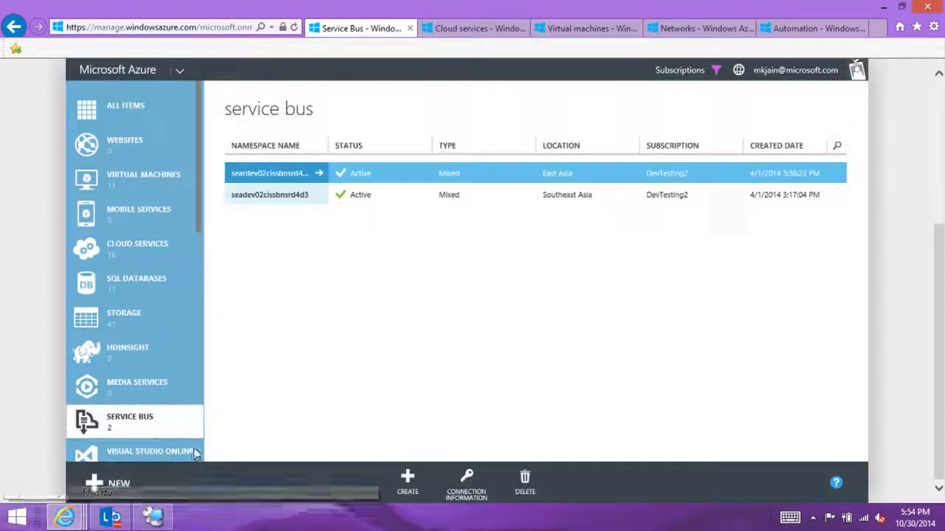
scroll(197, 446, "down", 5)
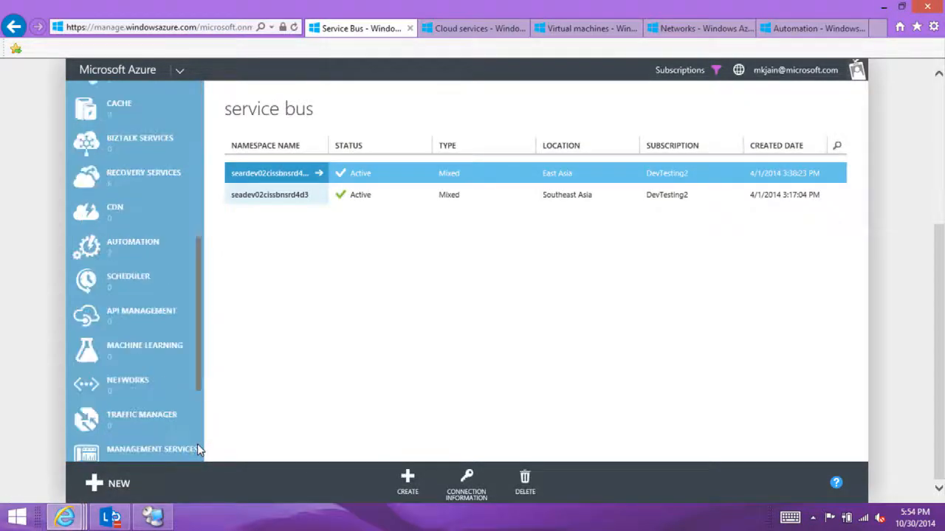
left_click(133, 177)
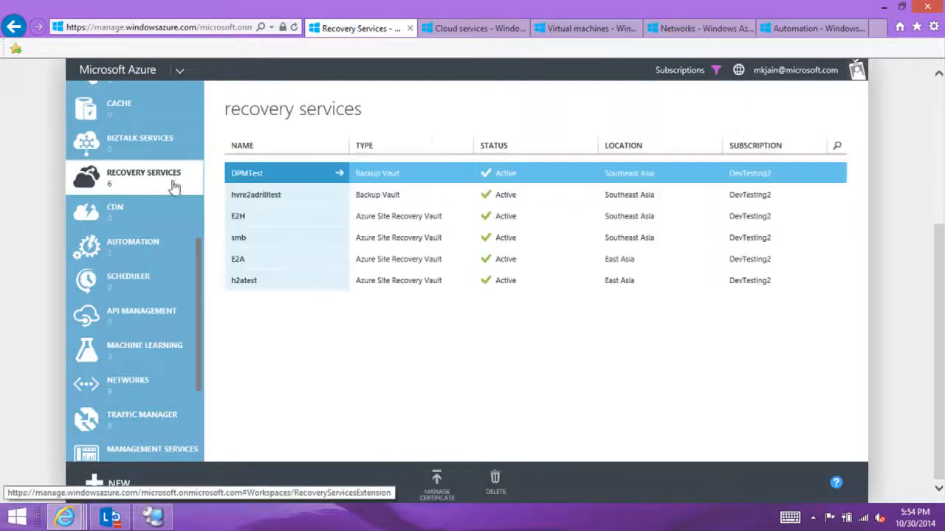
left_click(305, 262)
left_click(413, 146)
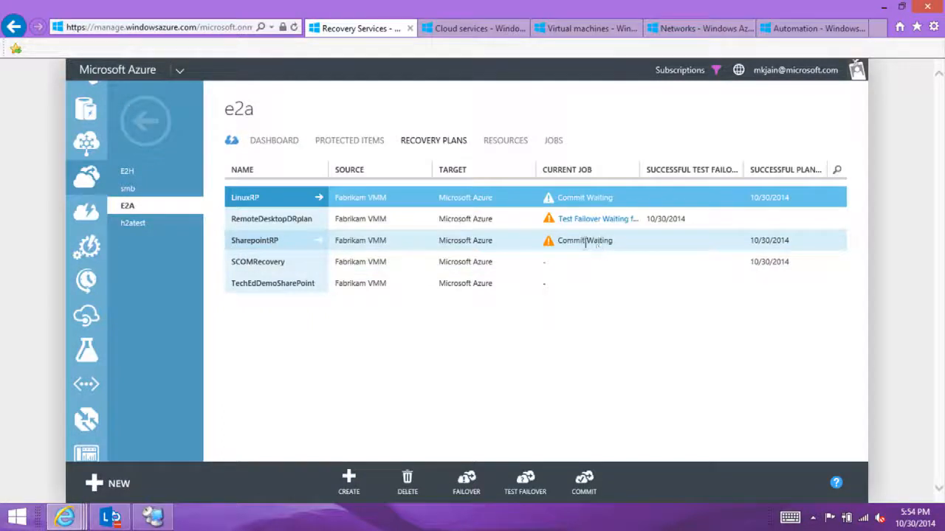
left_click(553, 146)
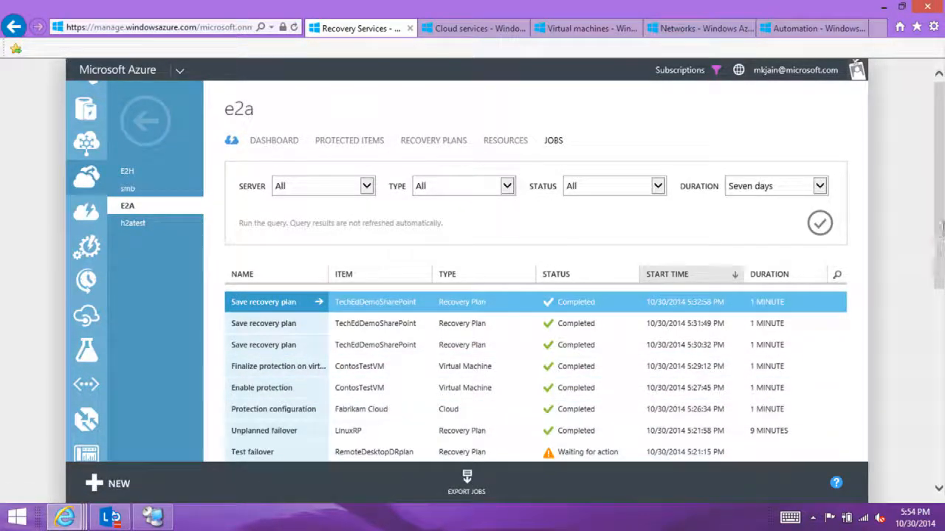
scroll(936, 223, "down", 1)
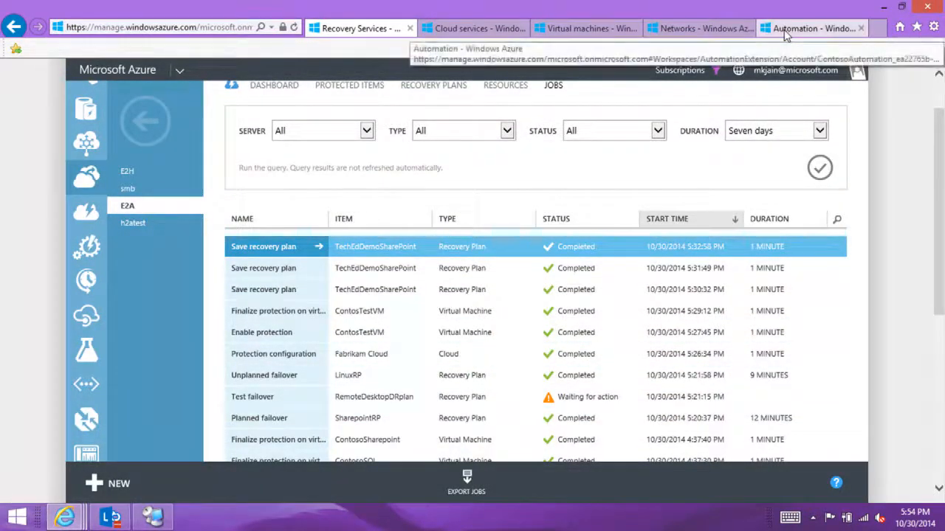
Step: Switch to the Client session in Remote Desktop Connection Manager and open the "Barcelone Venue is huge" page of ASRWiki
key("alt+Tab")
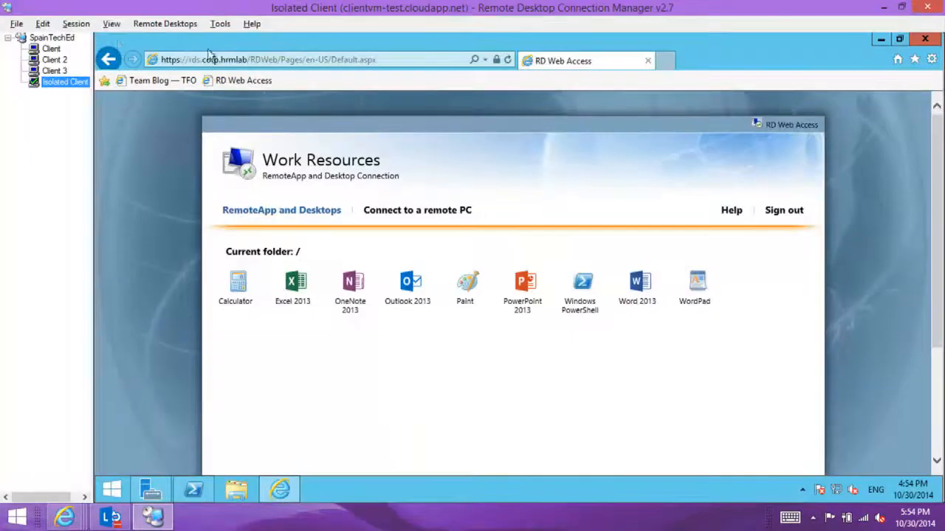
left_click(51, 48)
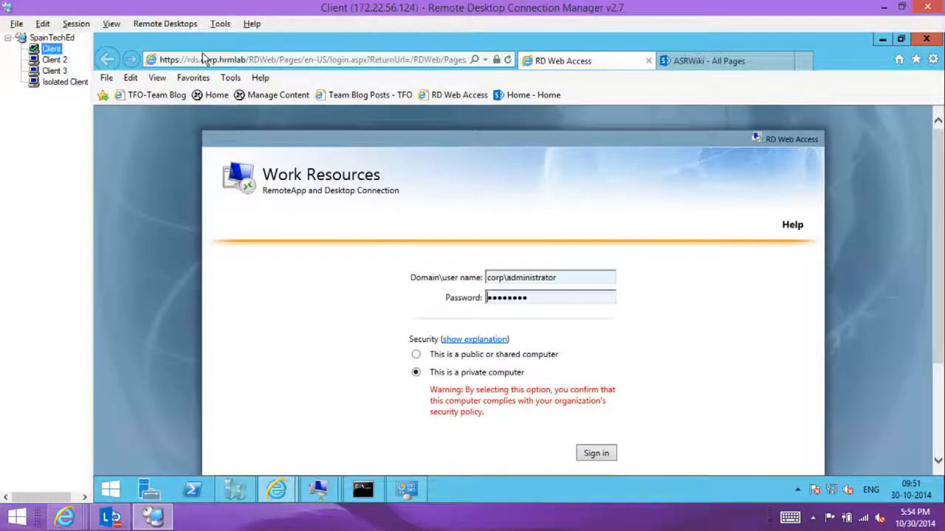
left_click(715, 67)
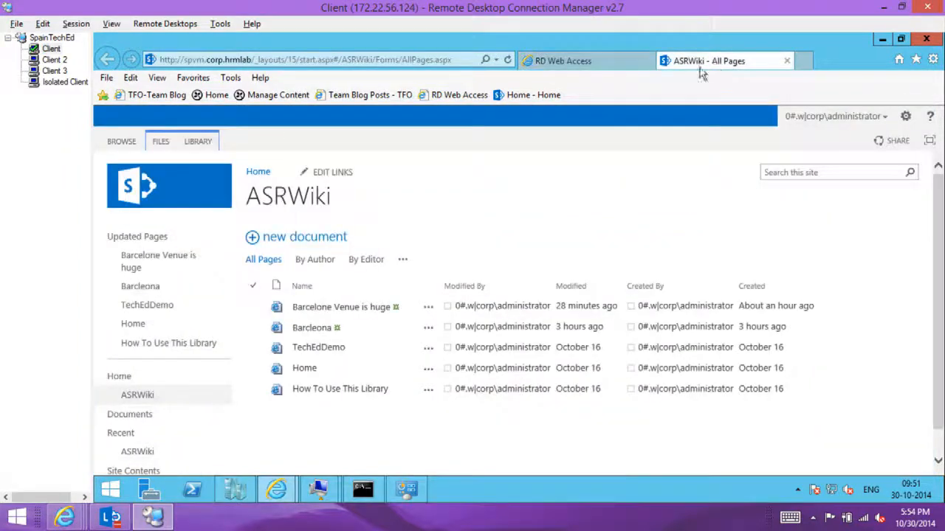
left_click(329, 310)
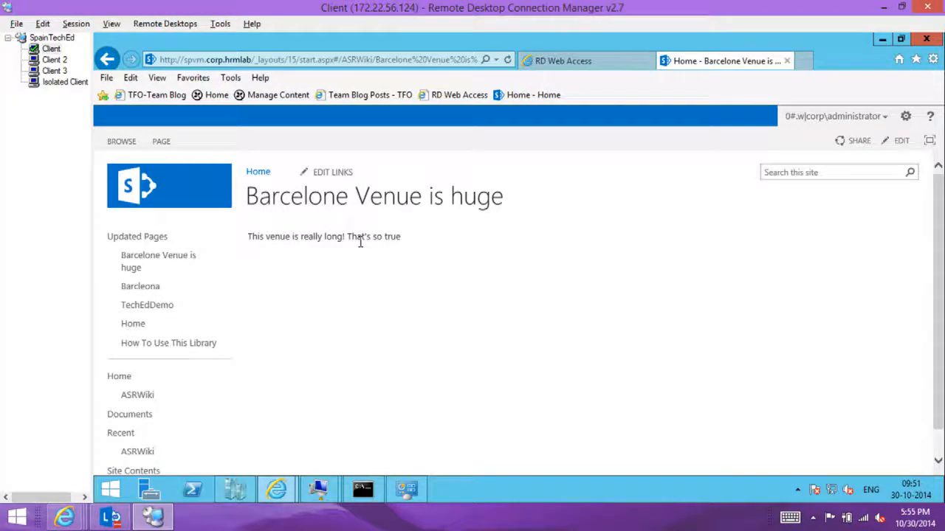
Step: Switch back to the Azure portal and commit the failover of the SharepointRP recovery plan in E2A
key("alt+Tab")
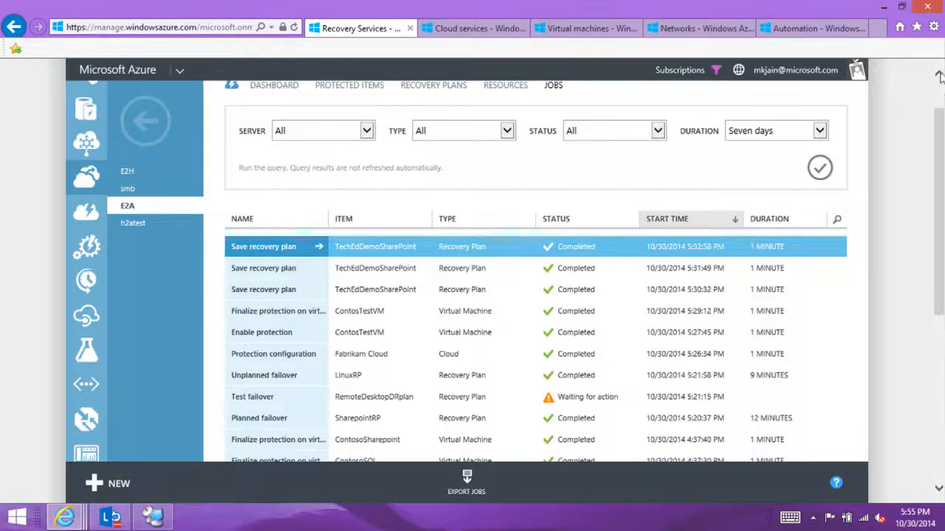
scroll(941, 85, "up", 1)
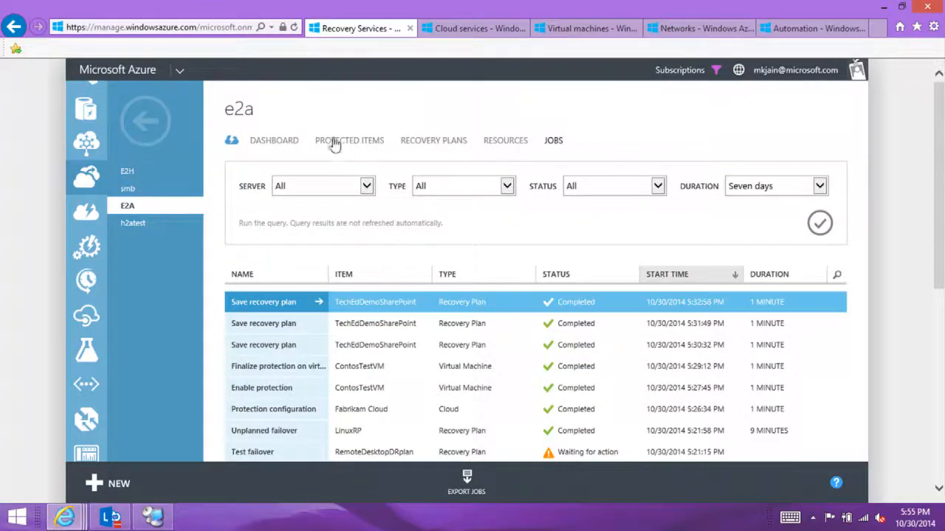
left_click(436, 141)
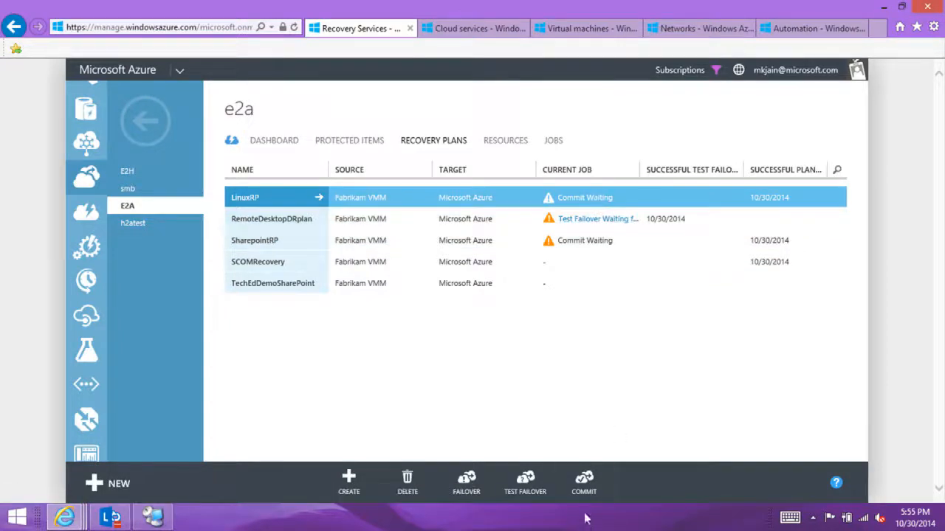
left_click(601, 241)
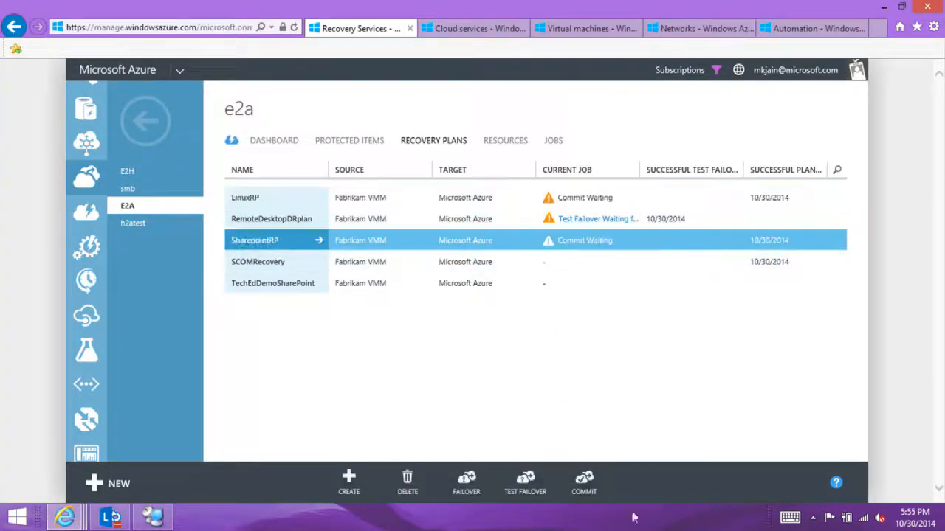
left_click(595, 493)
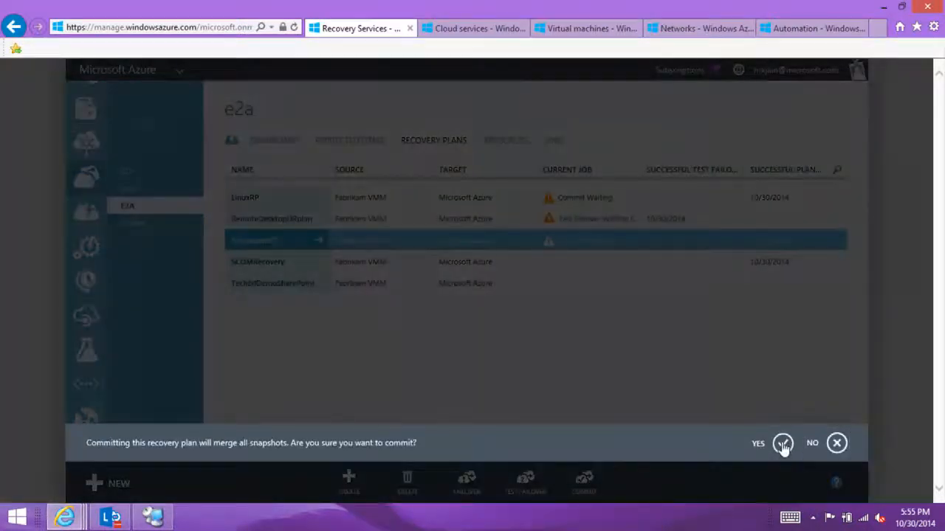
left_click(782, 443)
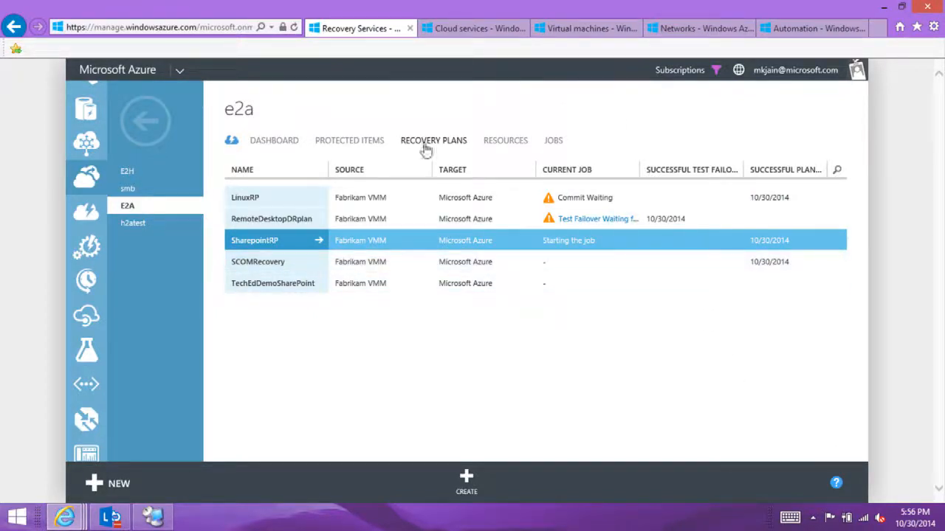
Step: Examine the cloud services list for the SharepointRP service and display the list of virtual machine instances
left_click(476, 29)
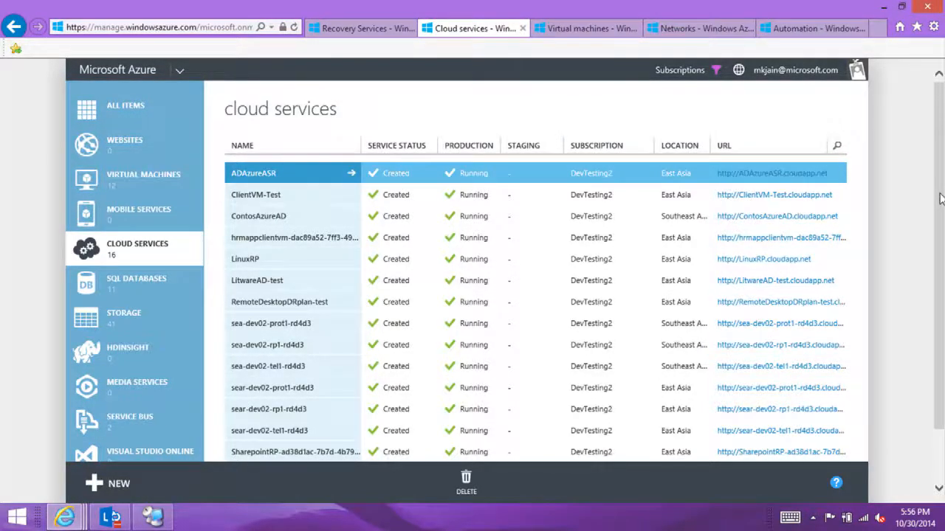
scroll(938, 200, "down", 1)
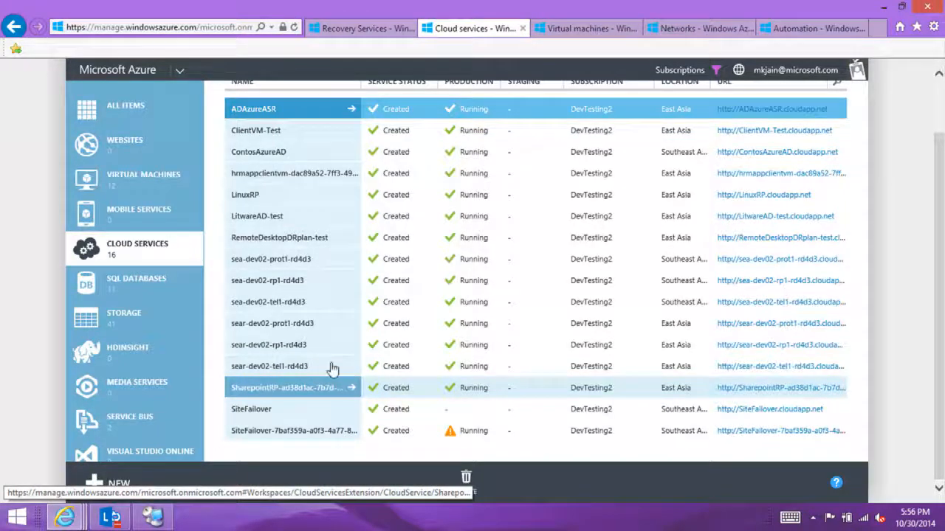
left_click_drag(938, 161, 937, 123)
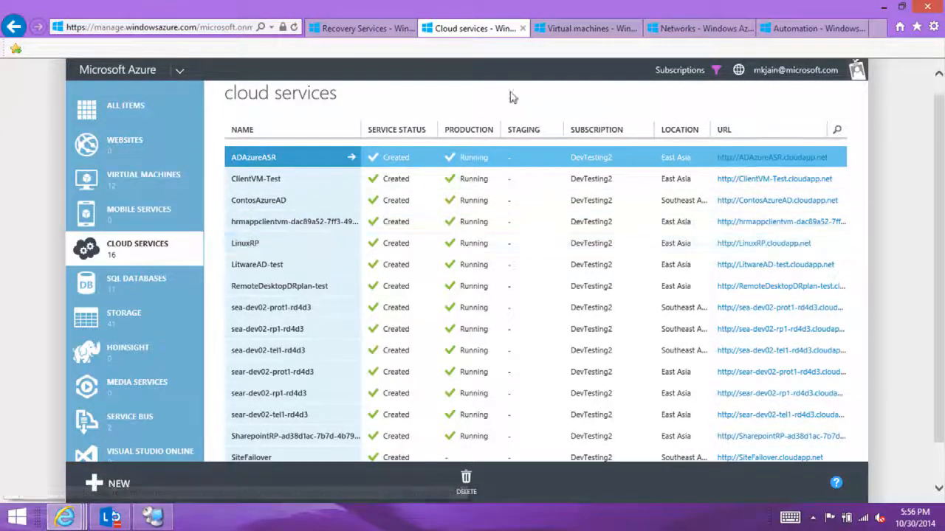
left_click(568, 28)
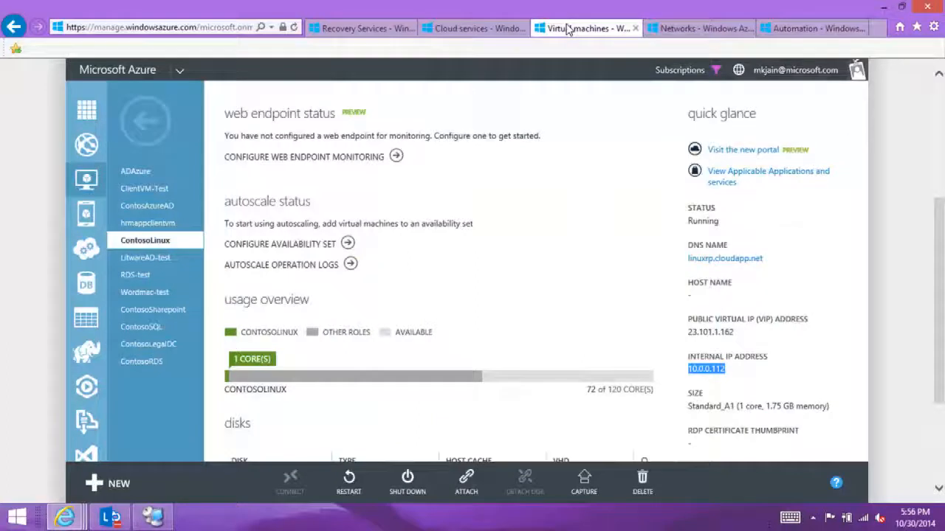
left_click(142, 118)
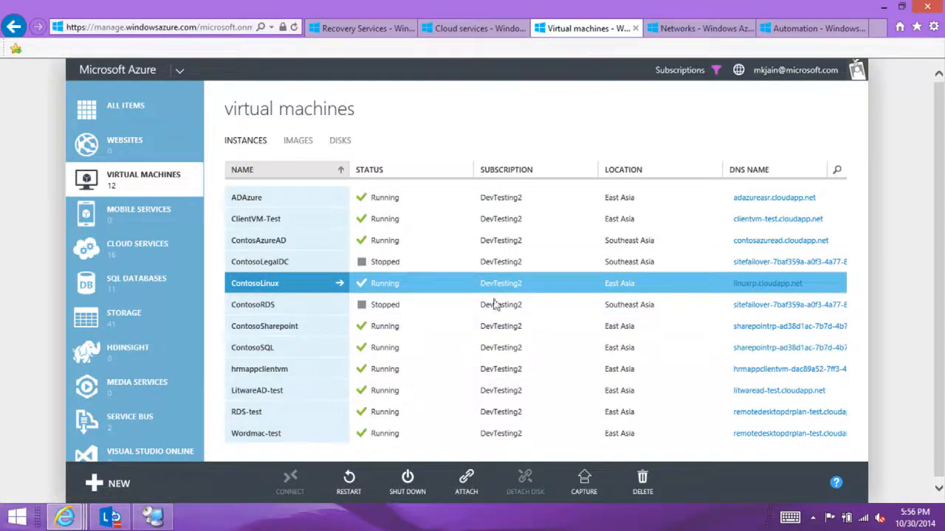
Step: Review the planned failover options of SharepointRP from Microsoft Azure to Fabrikam VMM, including both data synchronization modes, and close them without confirming
left_click(362, 27)
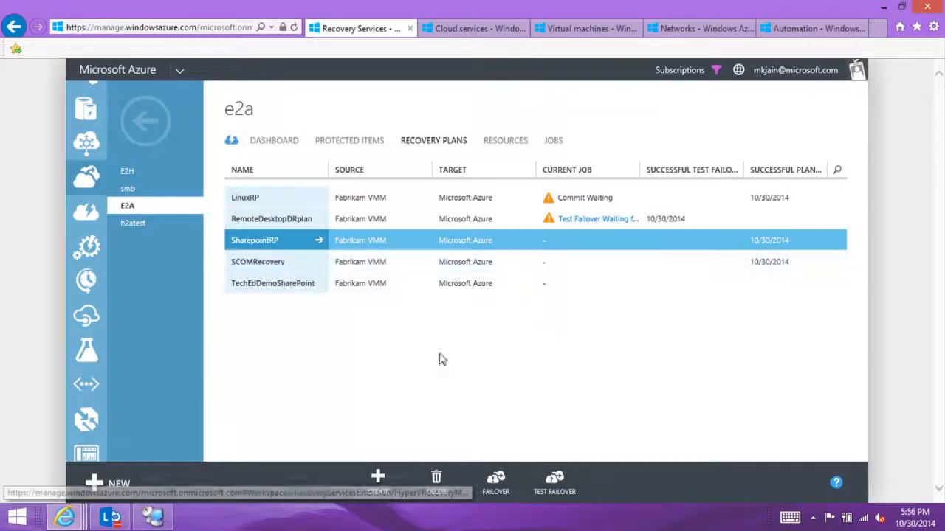
left_click(496, 499)
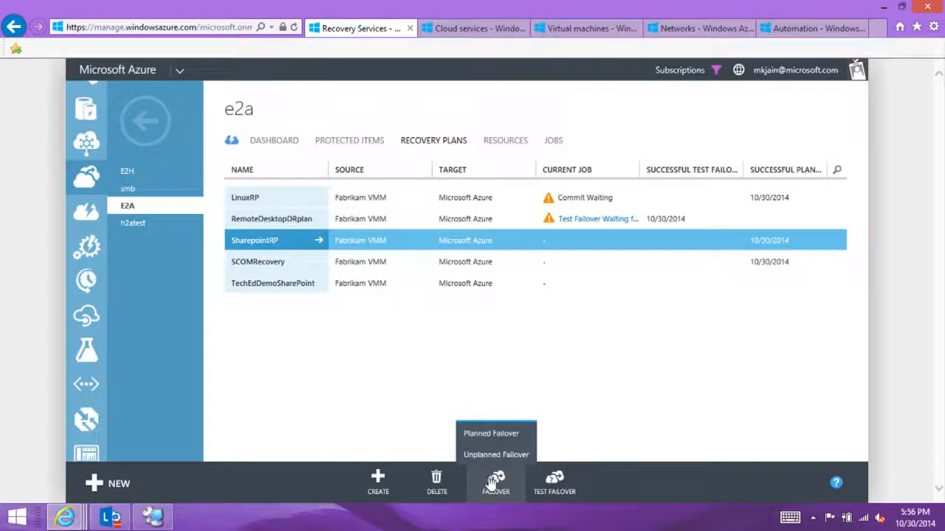
left_click(480, 436)
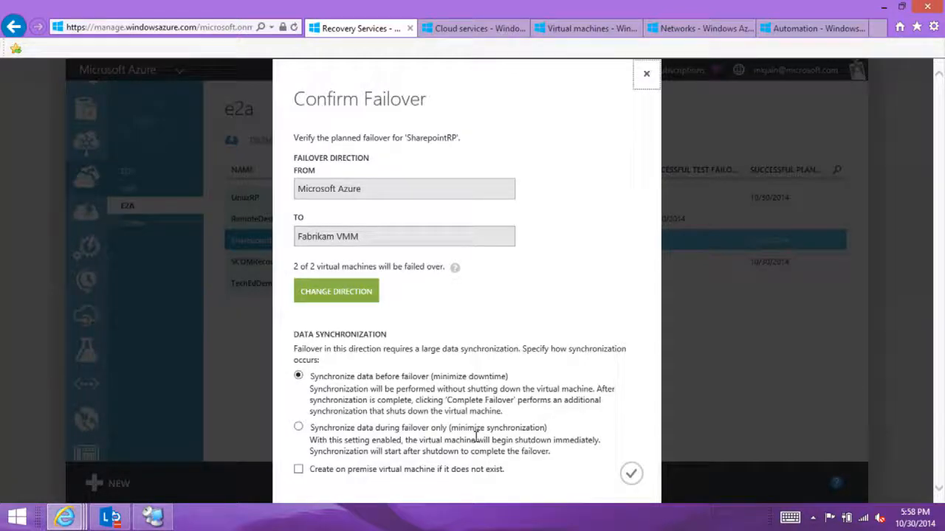
left_click(298, 428)
left_click(646, 74)
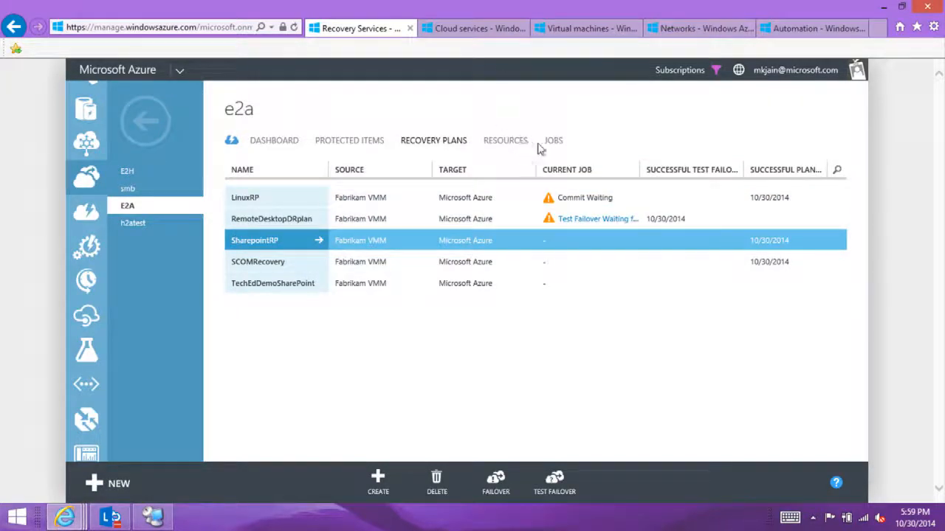
Step: Inspect the source and target properties of ContosTestVM in the TechEd Sharepoint protected cloud, and return to the cloud services list
left_click(323, 145)
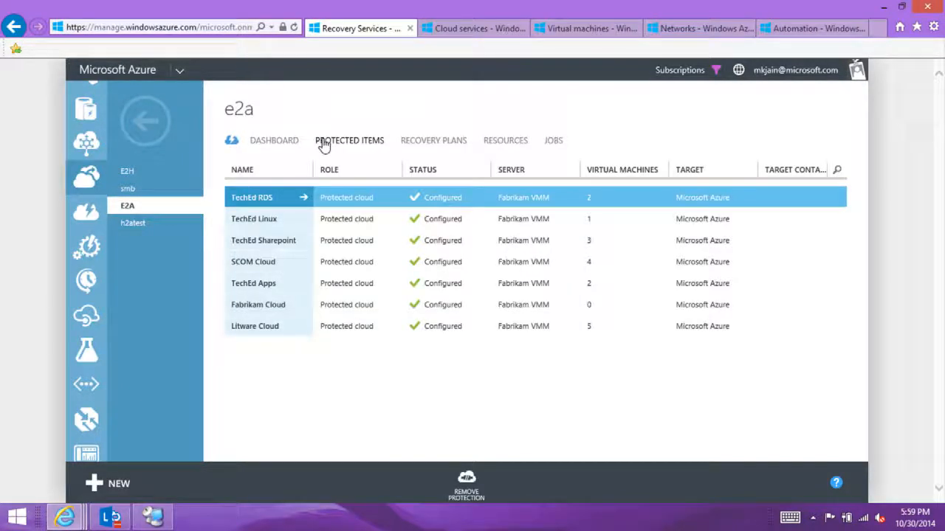
left_click(368, 309)
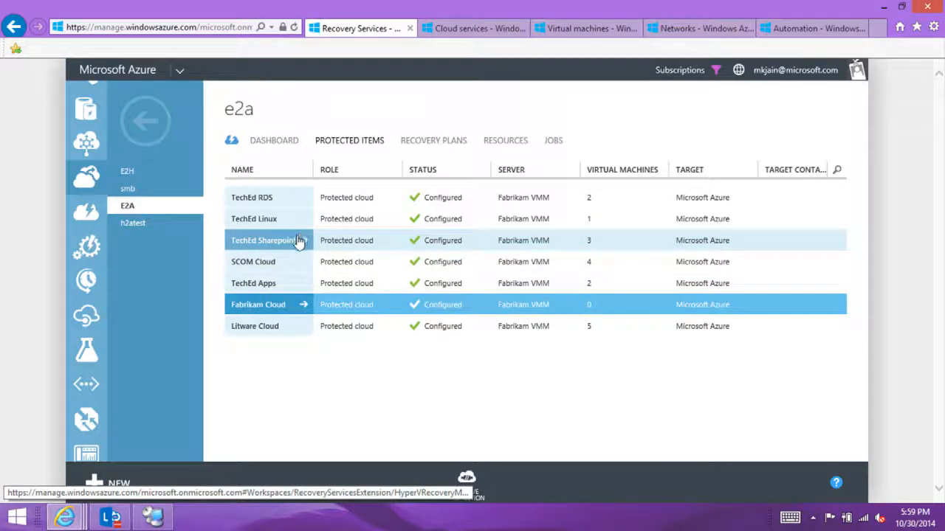
left_click(263, 241)
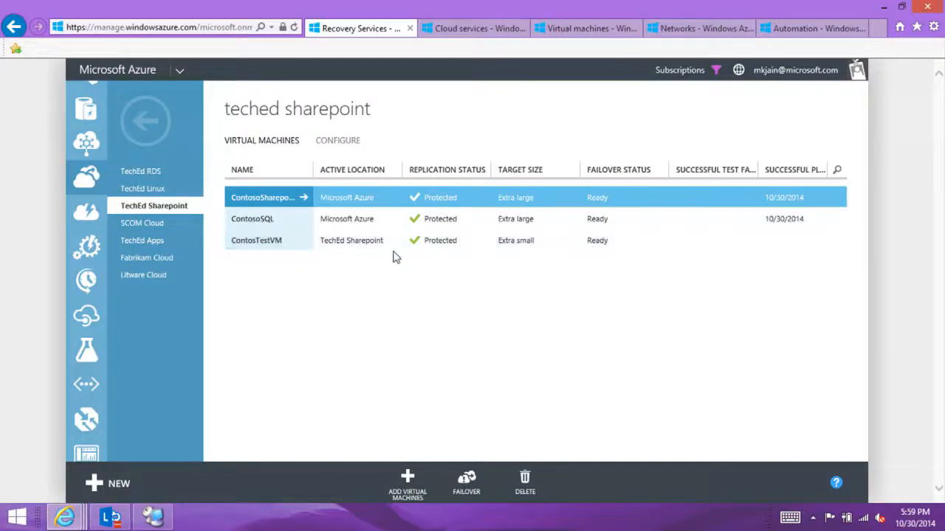
left_click(305, 246)
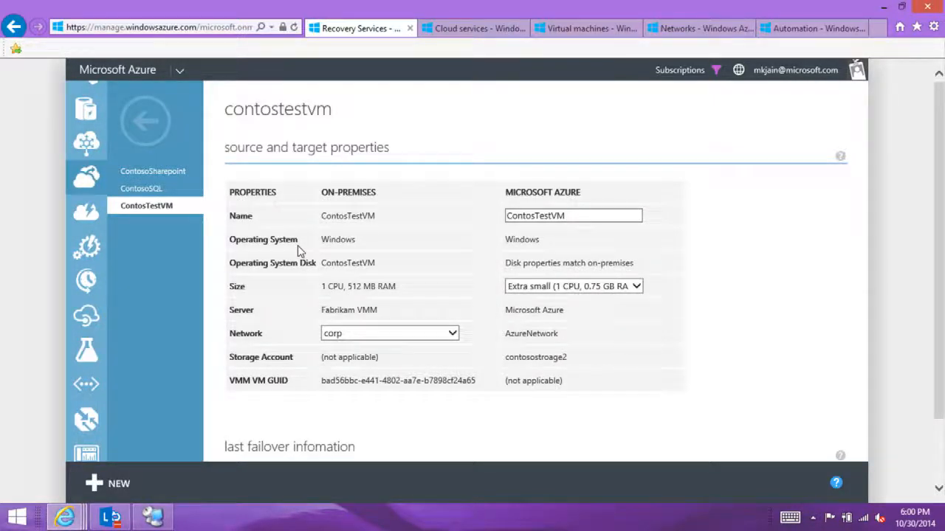
left_click(451, 29)
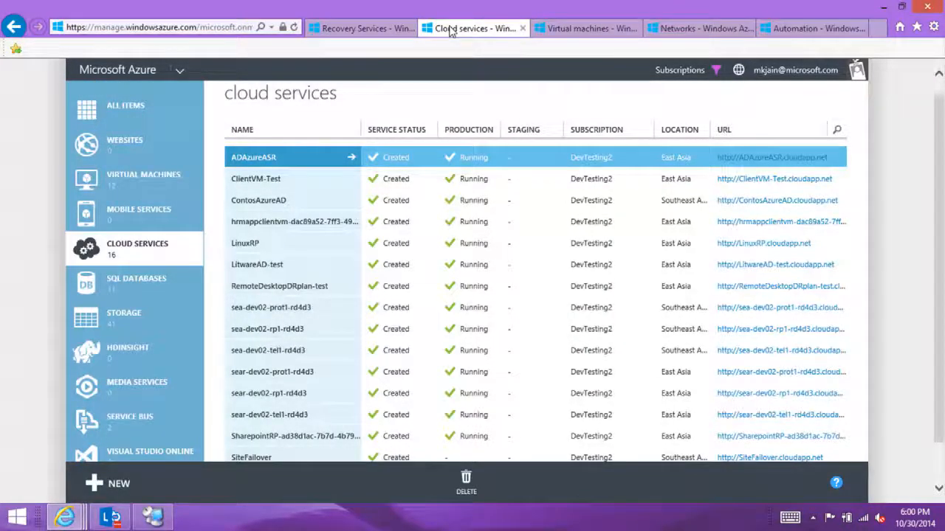